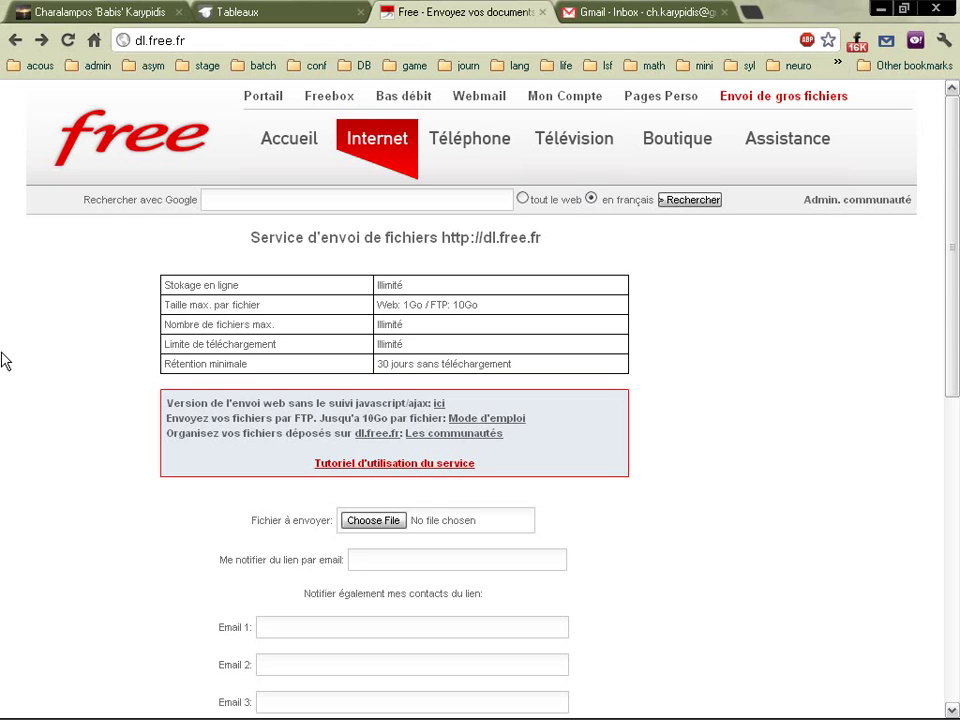
- Examine the file-sending service's storage, web and FTP file-size, download and retention limits
left_click(203, 40)
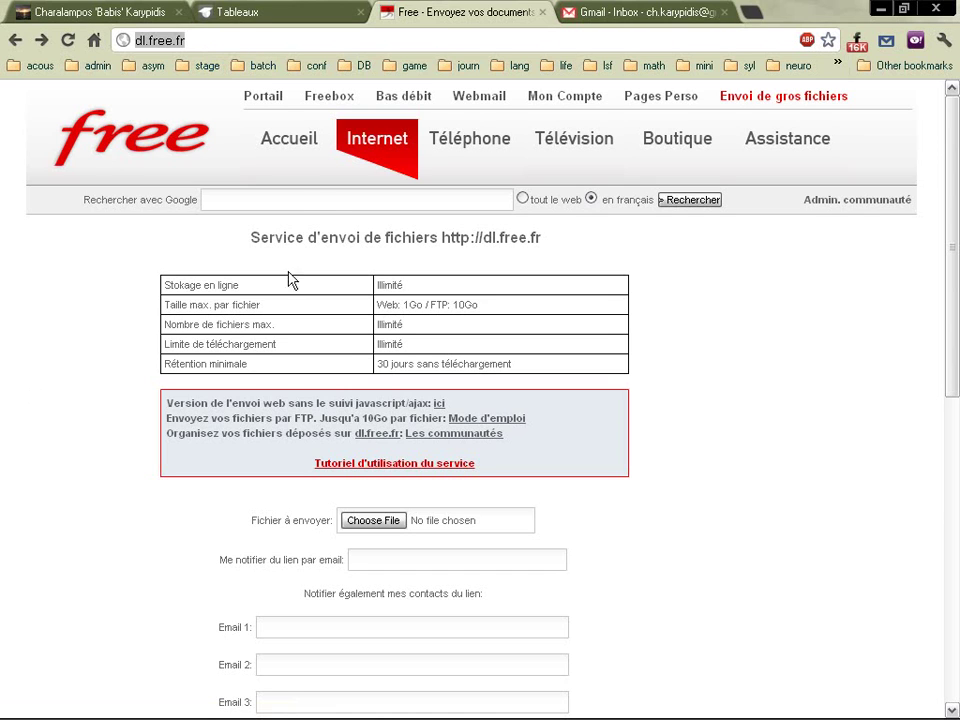
scroll(790, 440, "down", 2)
scroll(700, 400, "up", 2)
double_click(389, 284)
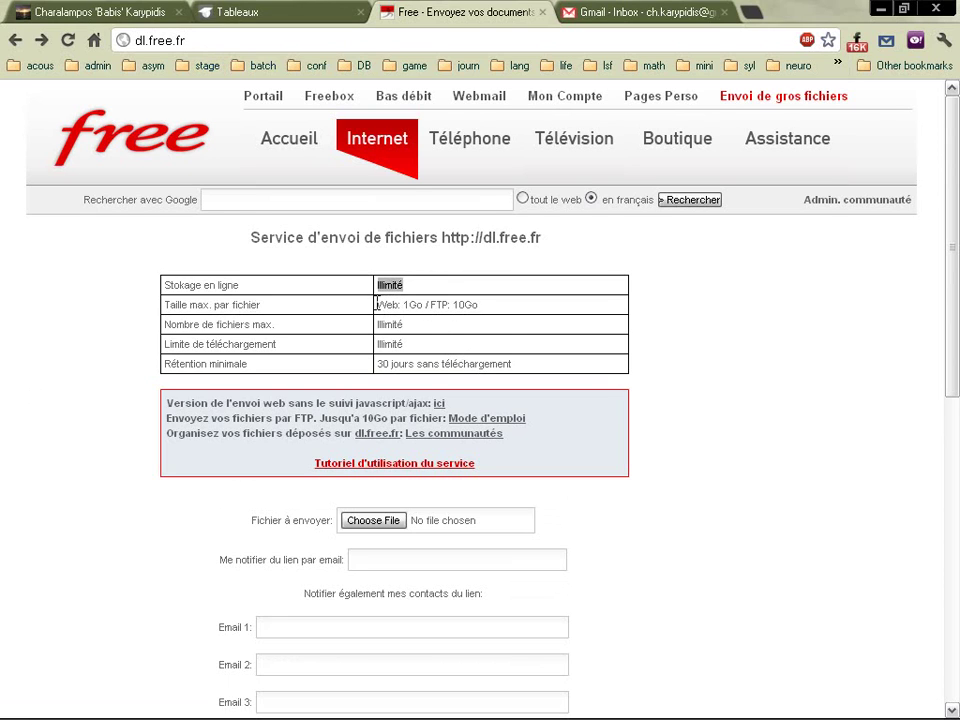
scroll(568, 349, "down", 1)
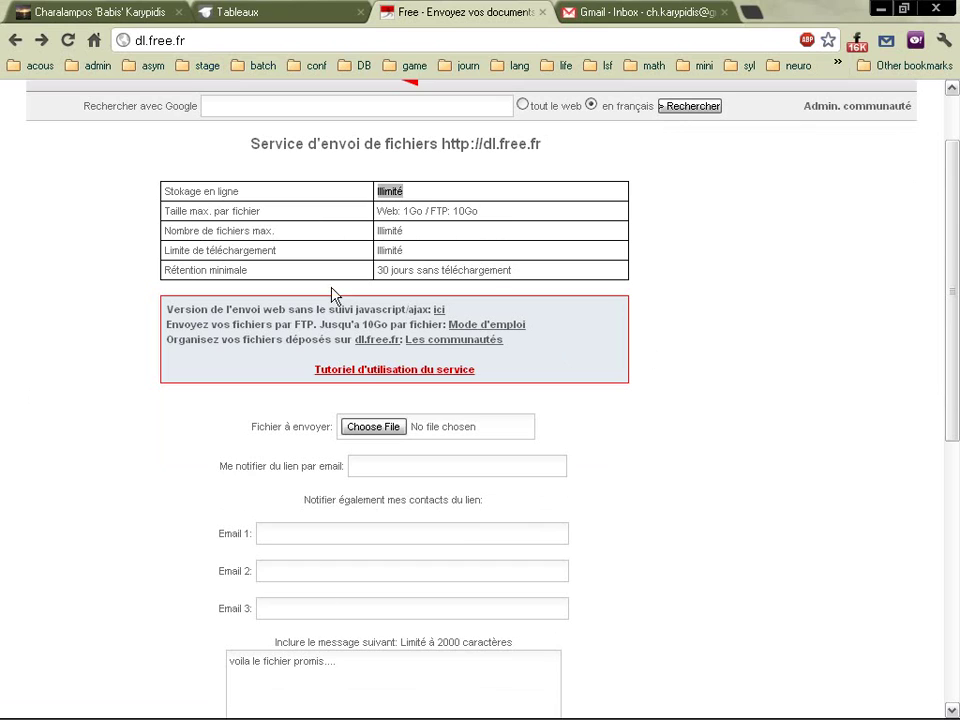
left_click(377, 210)
left_click_drag(377, 210, 422, 213)
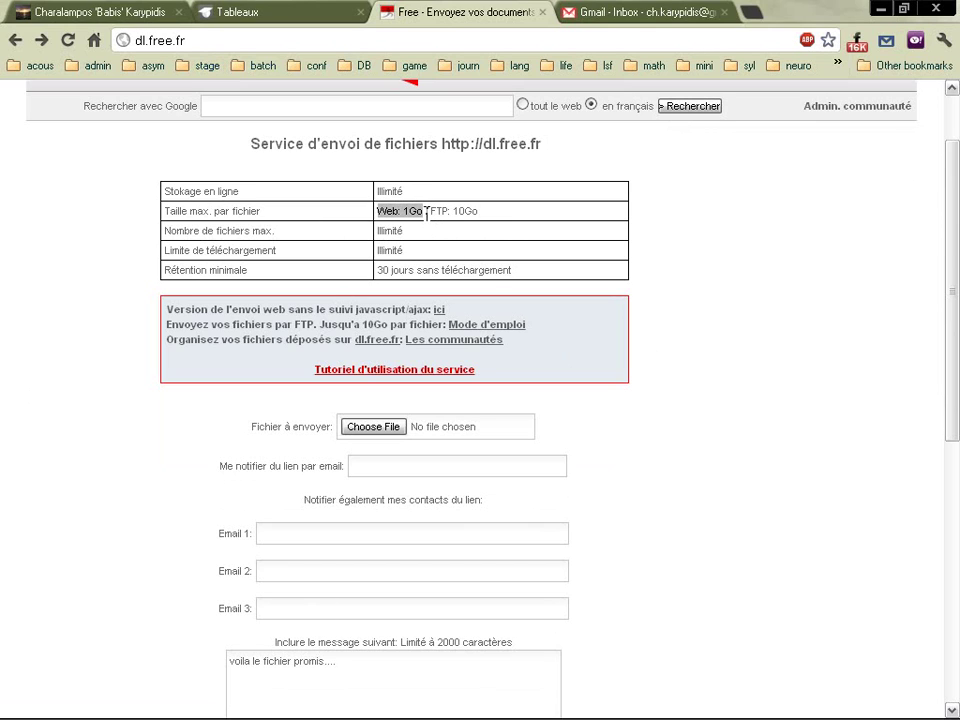
left_click_drag(429, 211, 489, 210)
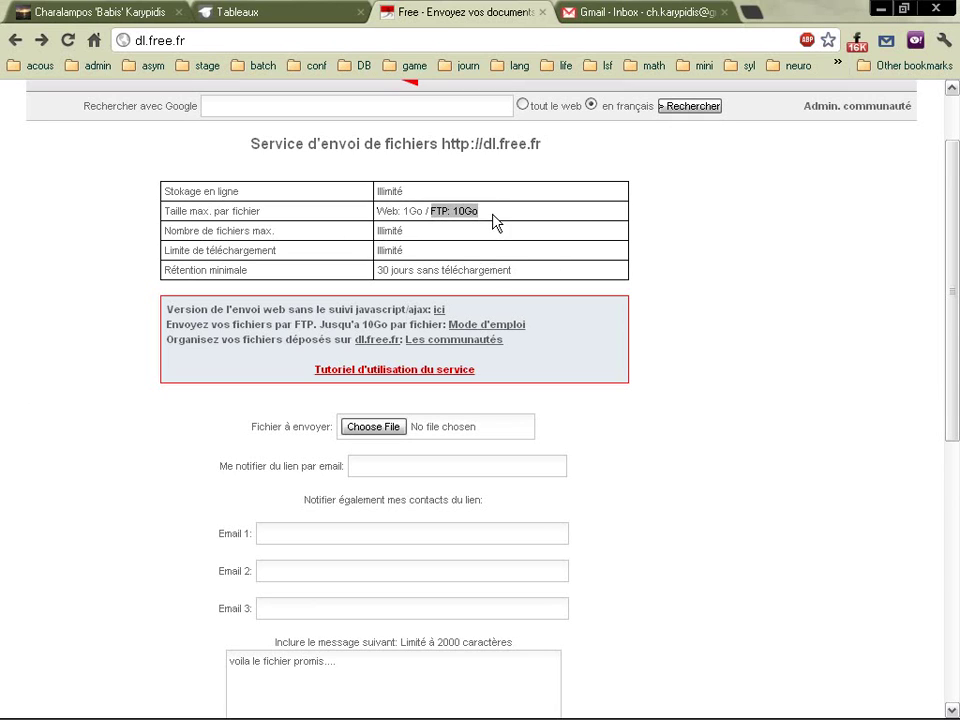
left_click_drag(431, 210, 482, 215)
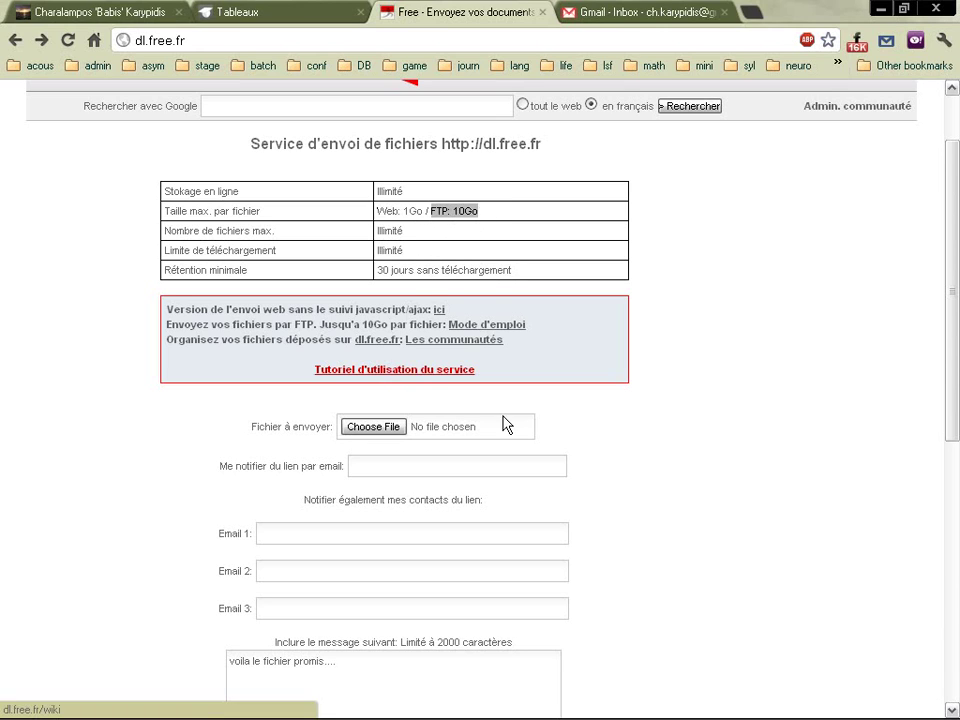
- Choose décision.doc from the Desktop as the file to send
scroll(649, 399, "down", 1)
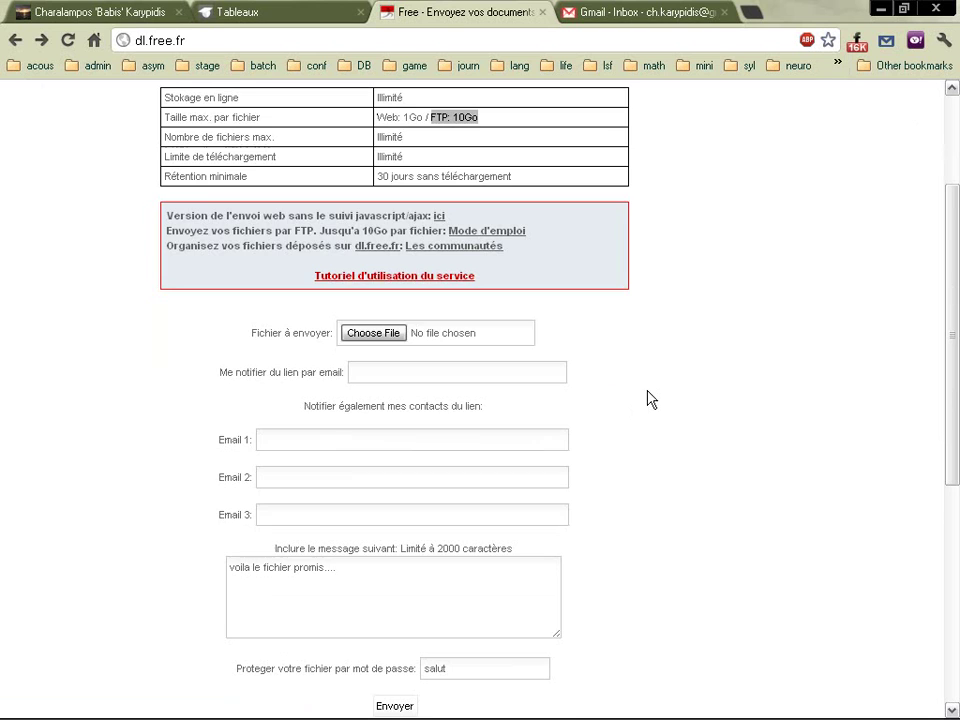
left_click(391, 340)
left_click_drag(308, 29, 738, 144)
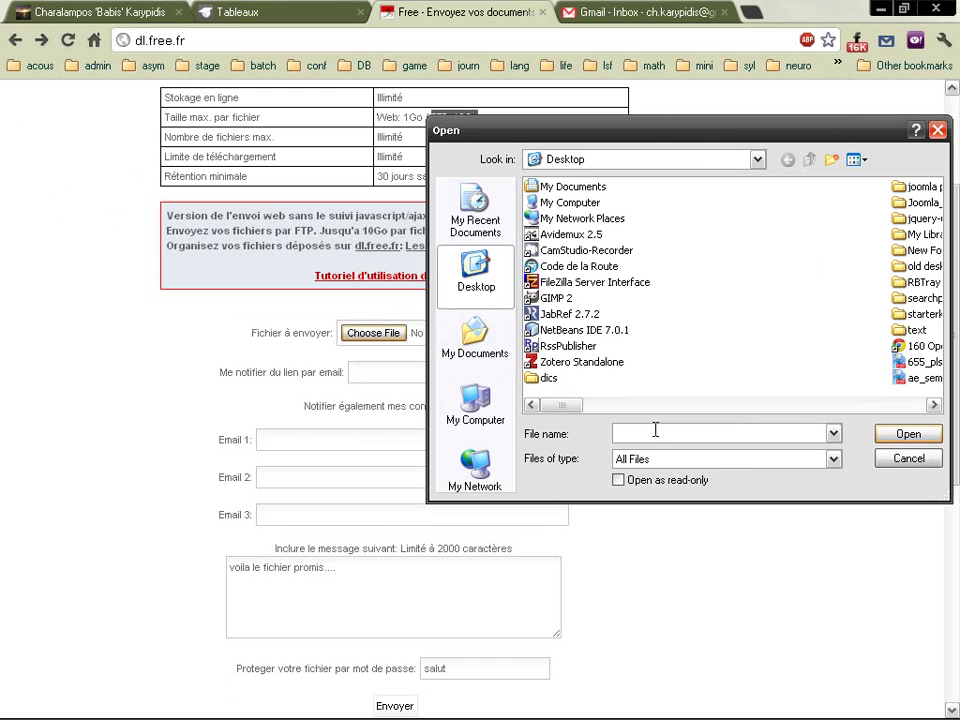
scroll(696, 360, "down", 3)
scroll(696, 360, "down", 2)
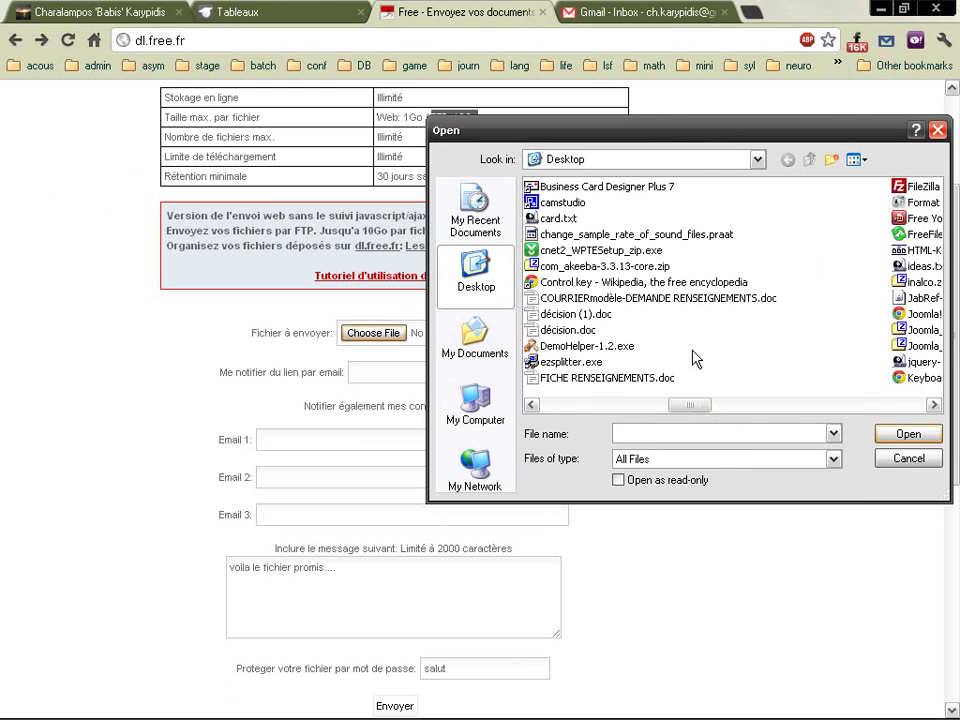
double_click(561, 356)
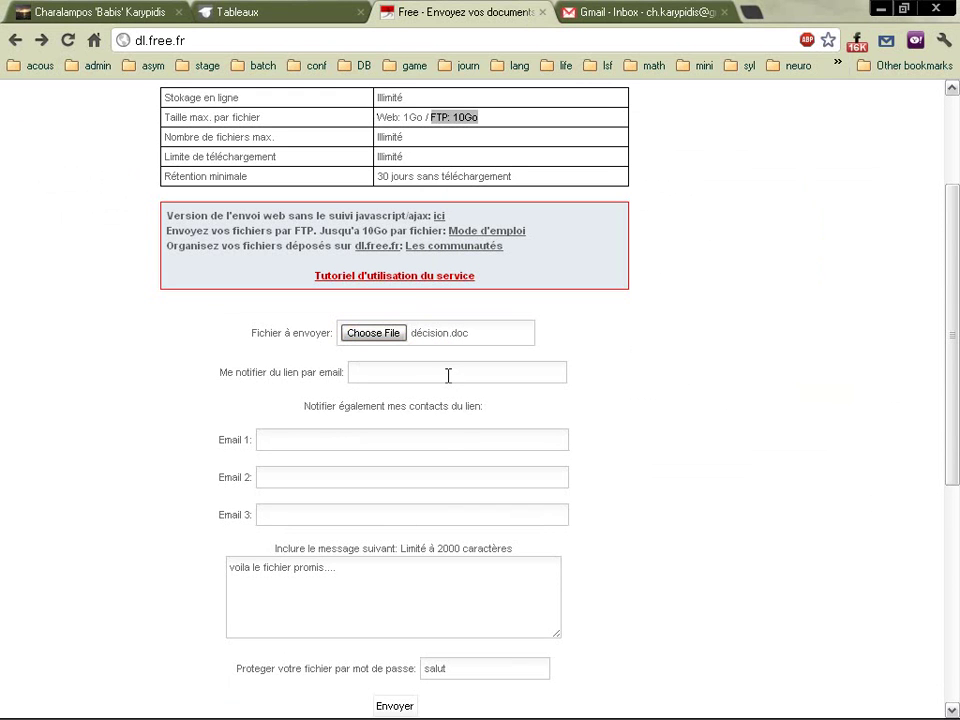
- Enter the sender's email address for the link notification and copy it
left_click(448, 377)
key("ctrl+v")
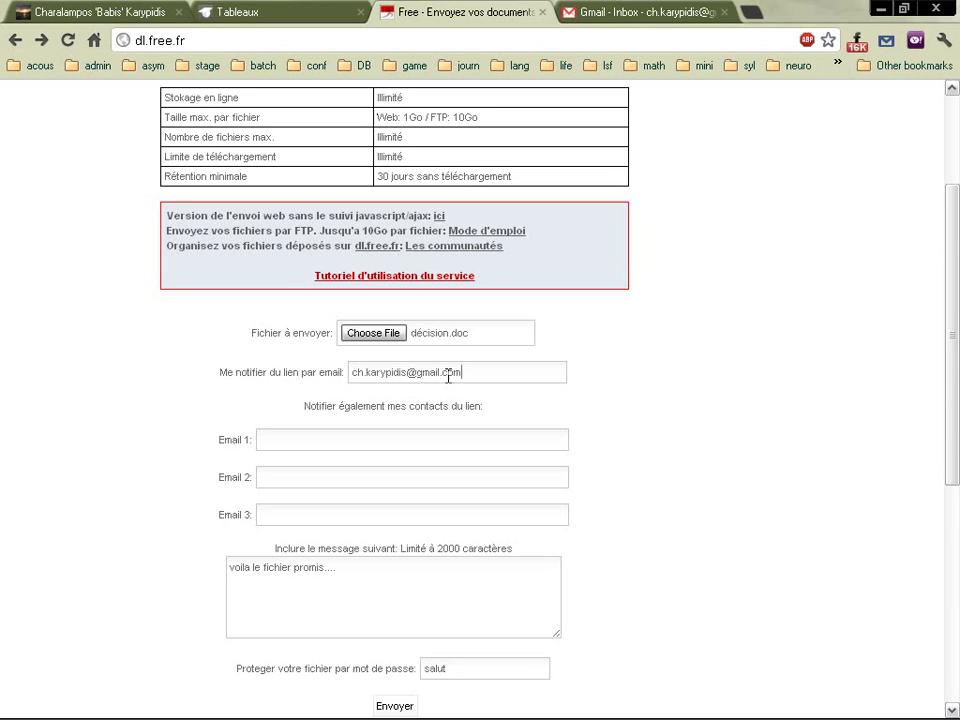
triple_click(433, 373)
key("ctrl+c")
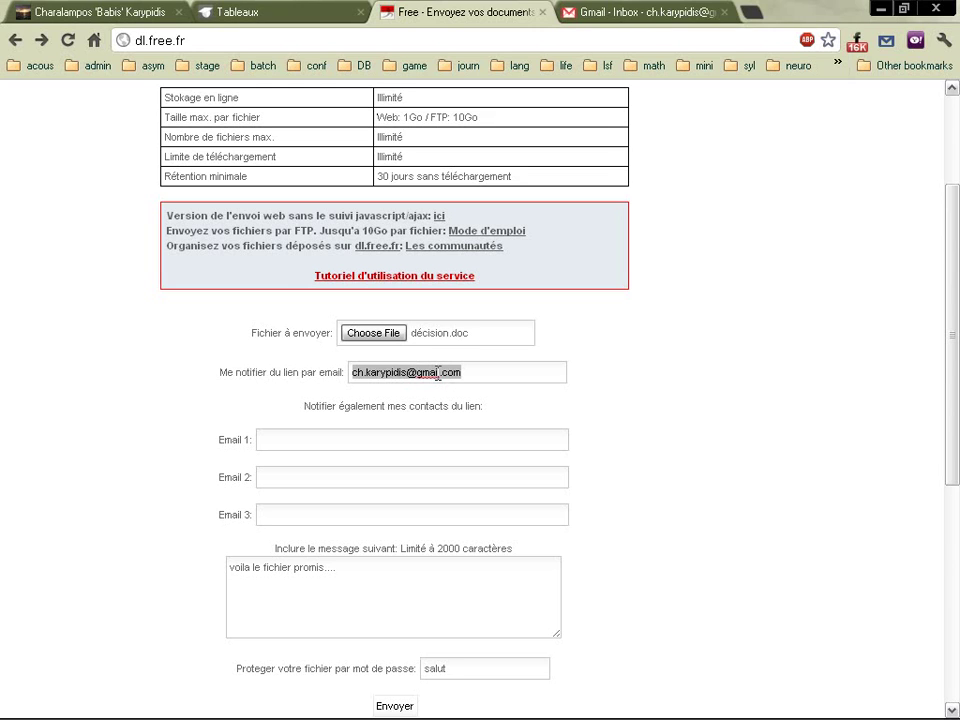
- Submit the upload form with the contact emails left empty and the existing message and file password kept
scroll(205, 490, "down", 1)
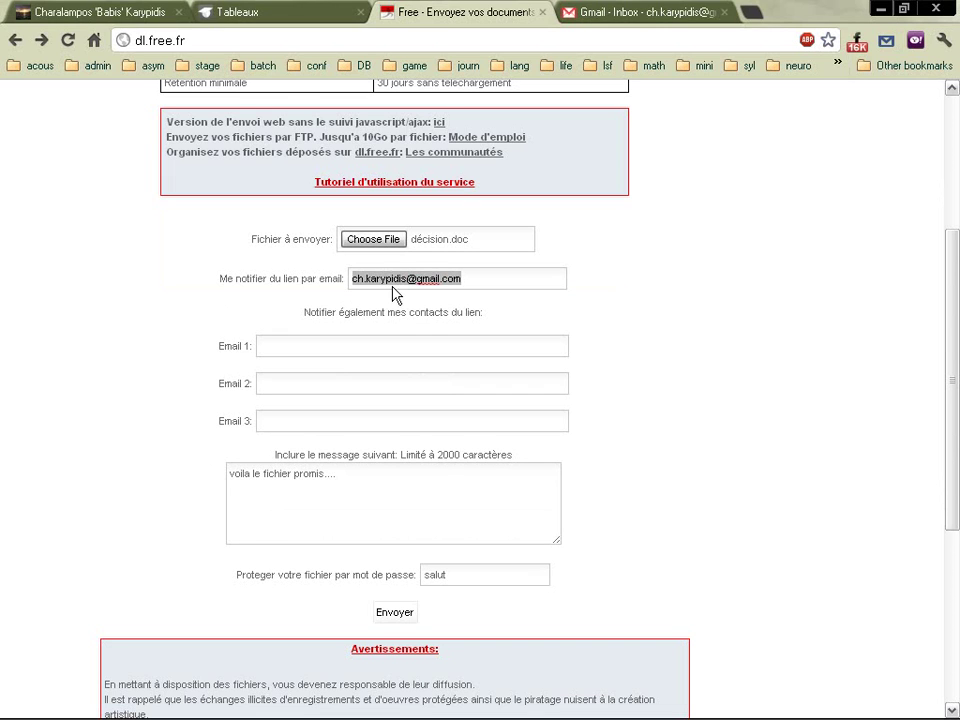
left_click(296, 344)
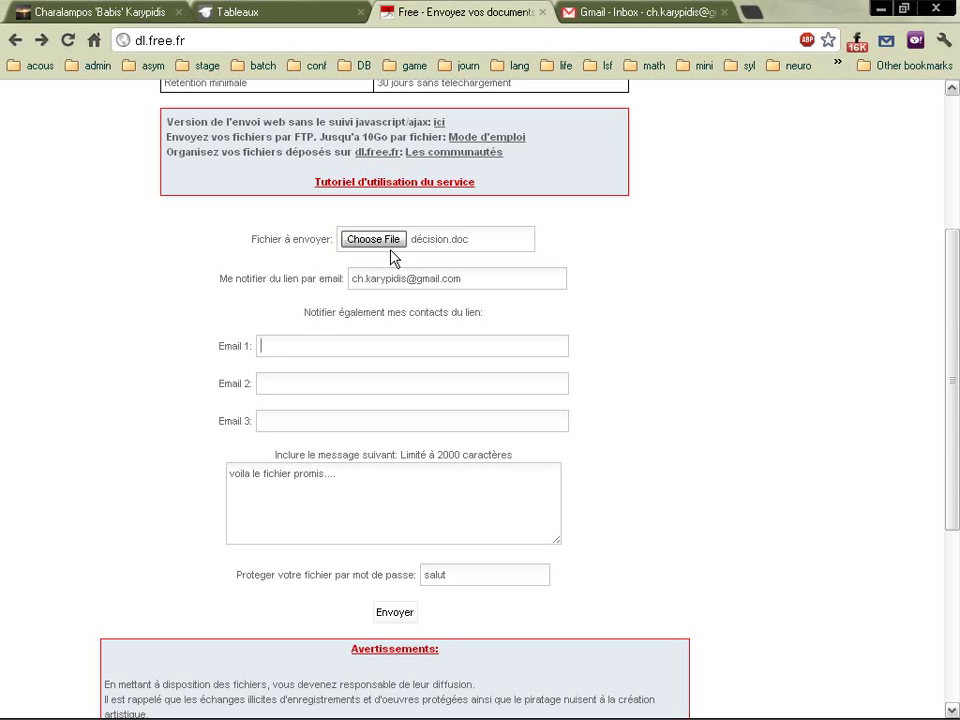
double_click(476, 581)
key("Return")
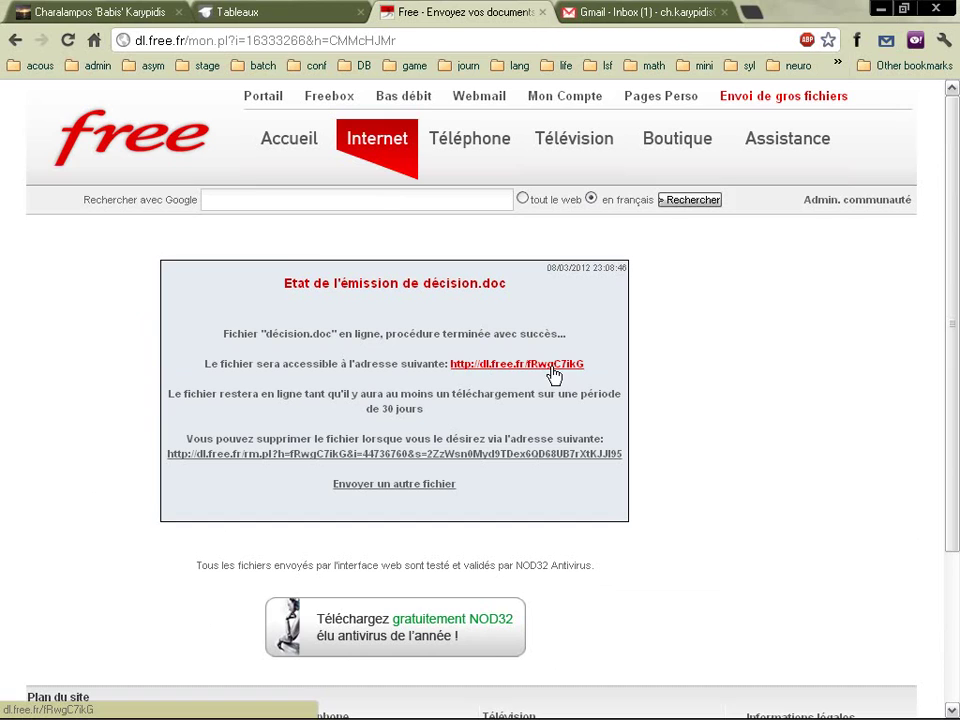
- Review the upload status page's file link and retention terms, and open the notification email to read its deposit details and download link
triple_click(298, 394)
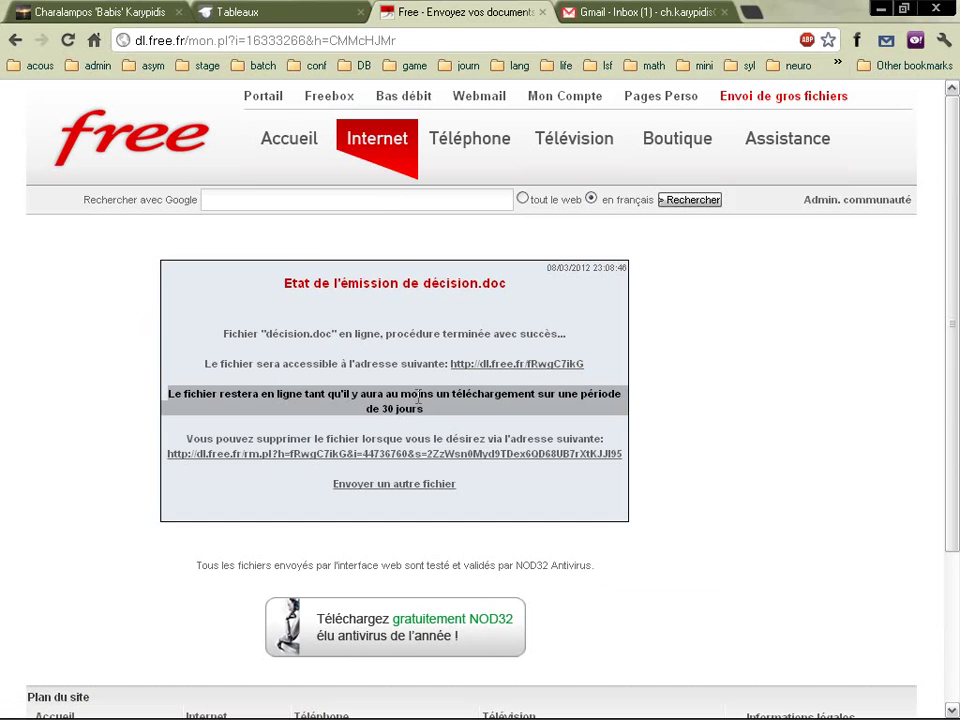
left_click(352, 363)
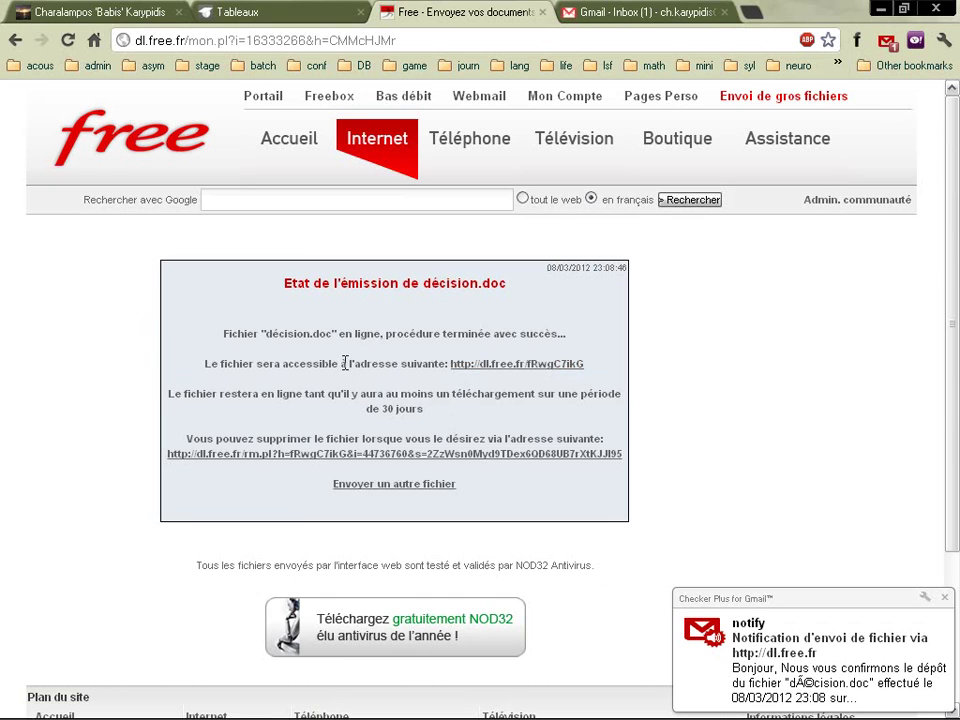
left_click(787, 662)
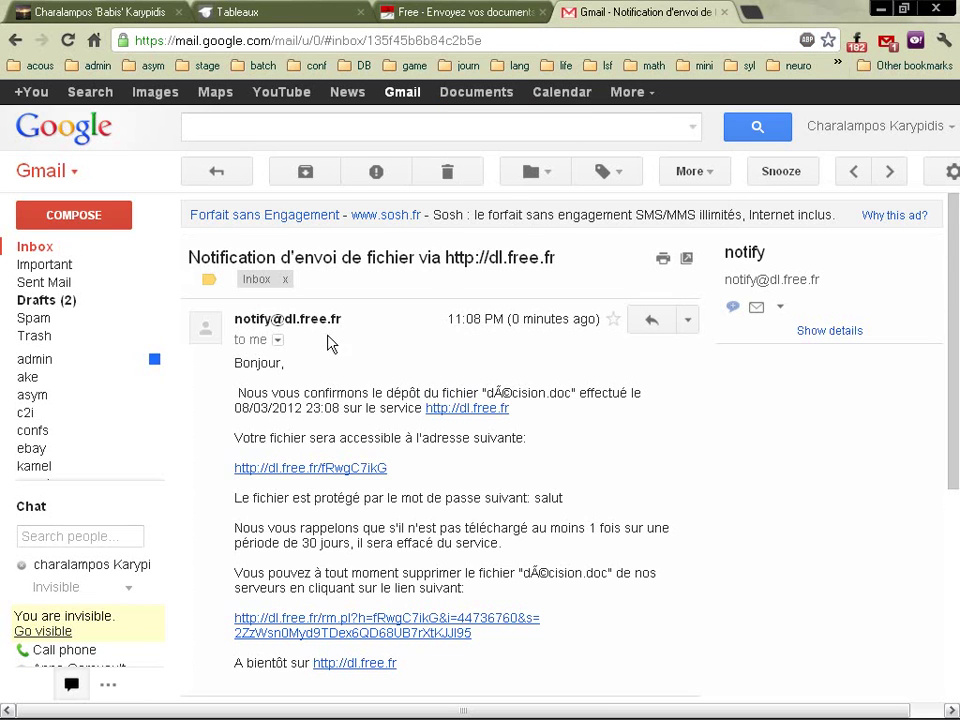
triple_click(351, 396)
left_click(364, 397)
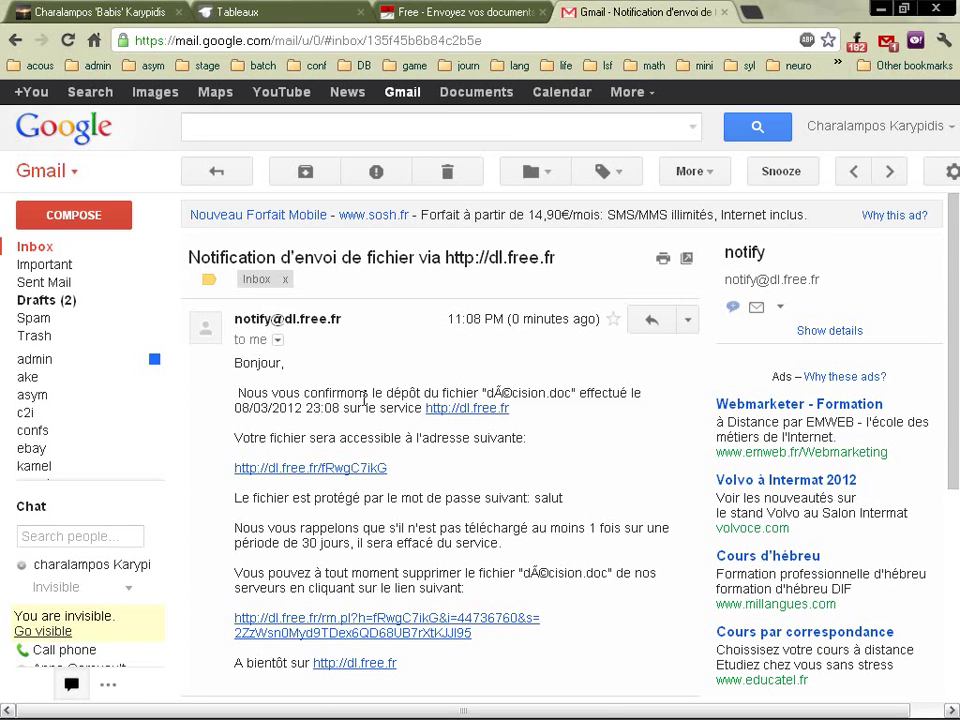
left_click_drag(241, 390, 511, 393)
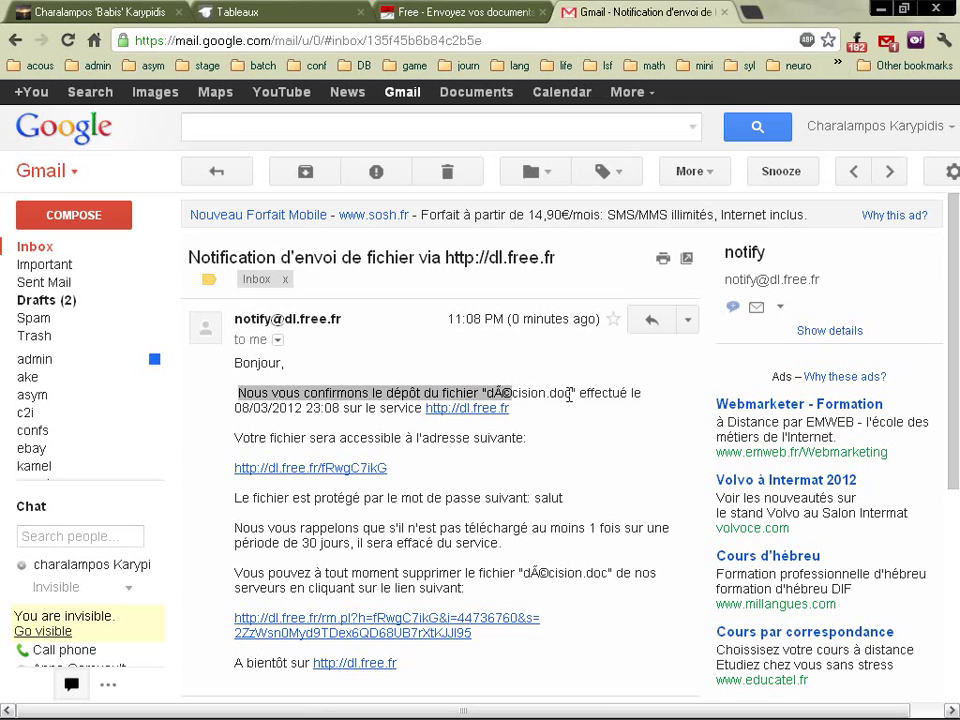
left_click_drag(414, 472, 231, 470)
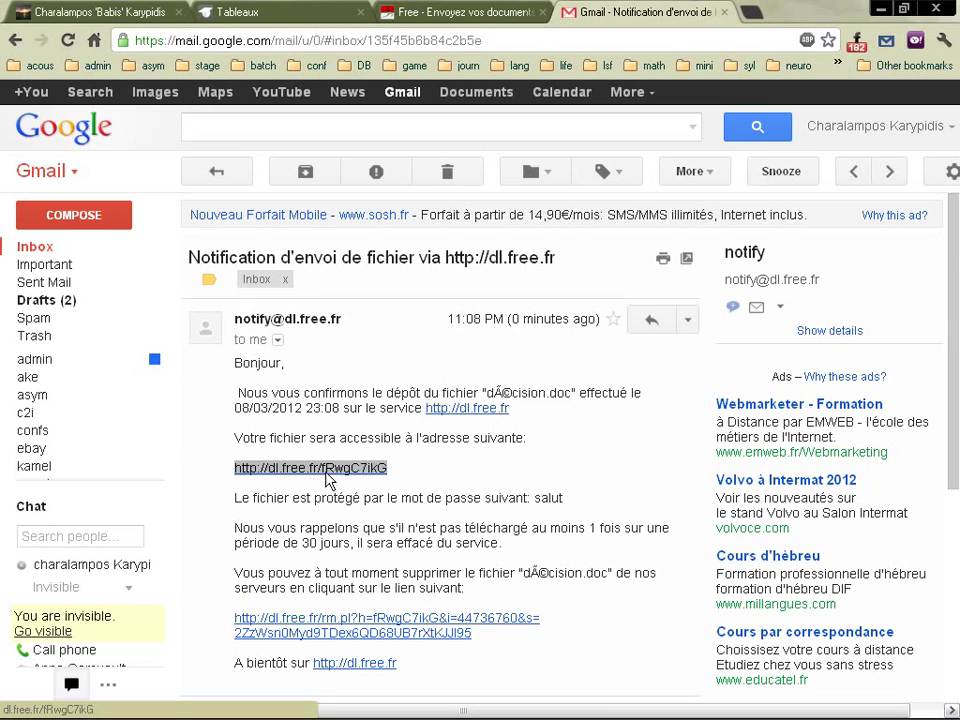
scroll(310, 453, "down", 2)
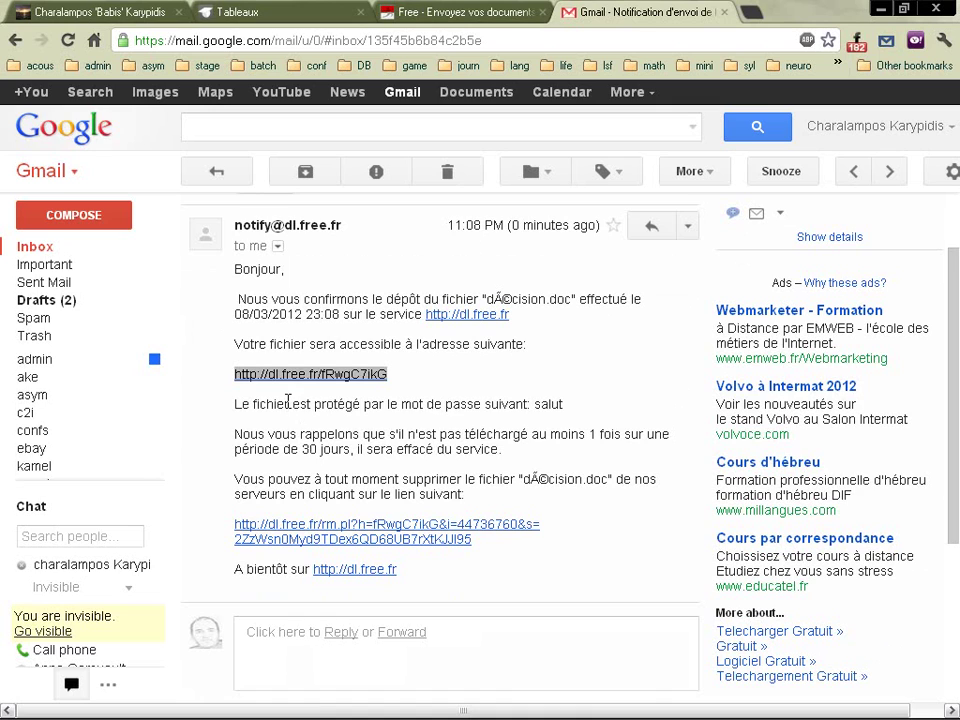
- Return to the file upload form from the transfer status page to prepare another submission
left_click(462, 13)
left_click(15, 41)
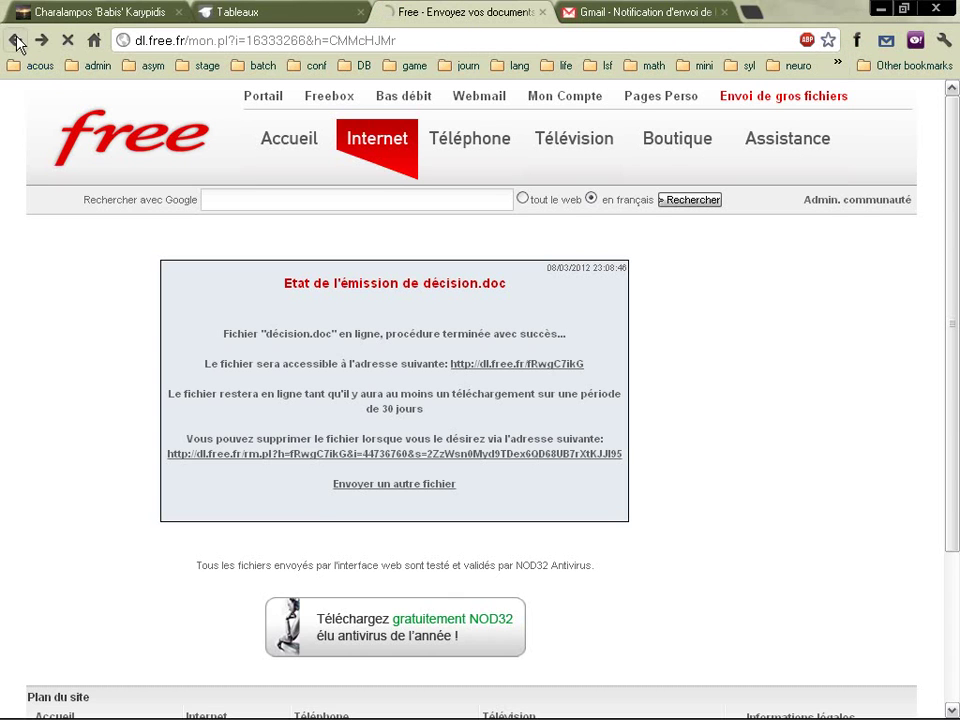
scroll(321, 632, "down", 2)
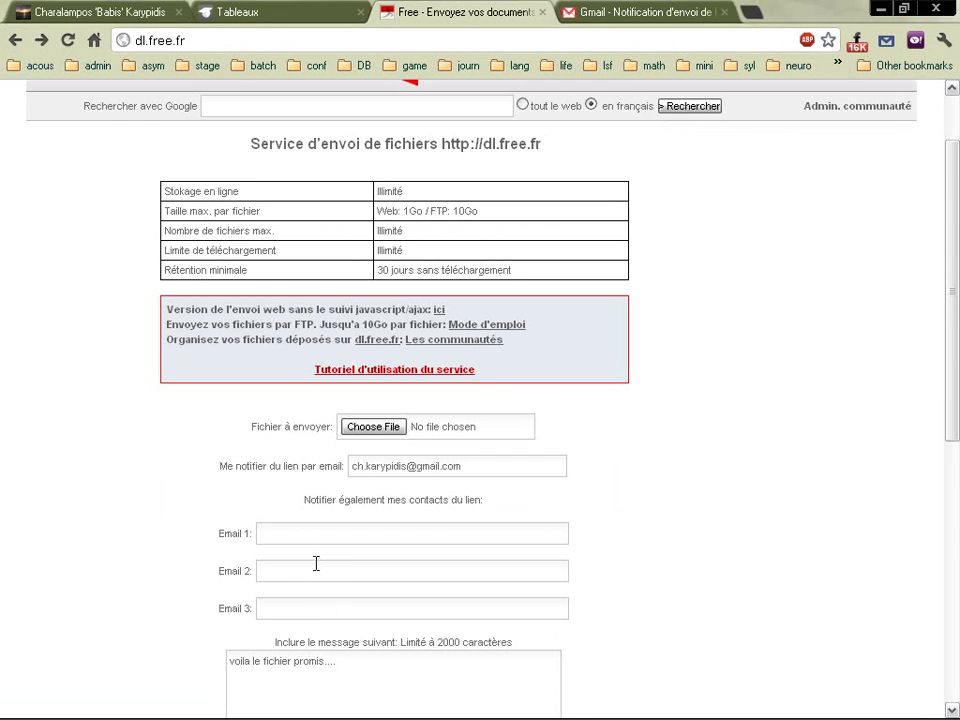
left_click(606, 14)
left_click(486, 12)
scroll(400, 468, "down", 2)
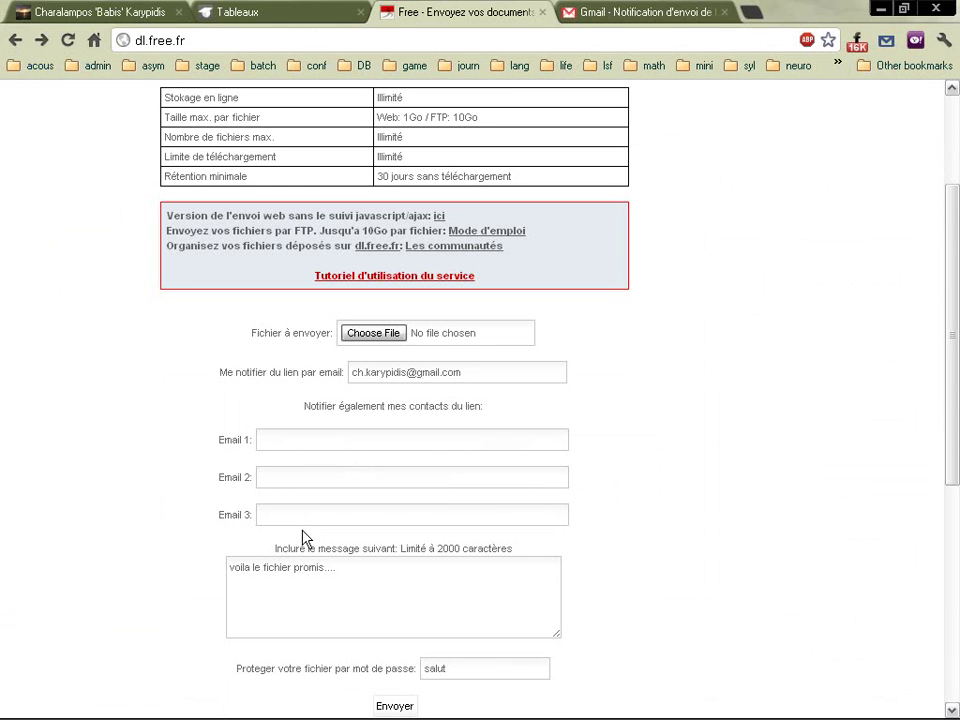
- Fill all three contact email fields with the copied email address
left_click(301, 433)
key("ctrl+v")
left_click(293, 475)
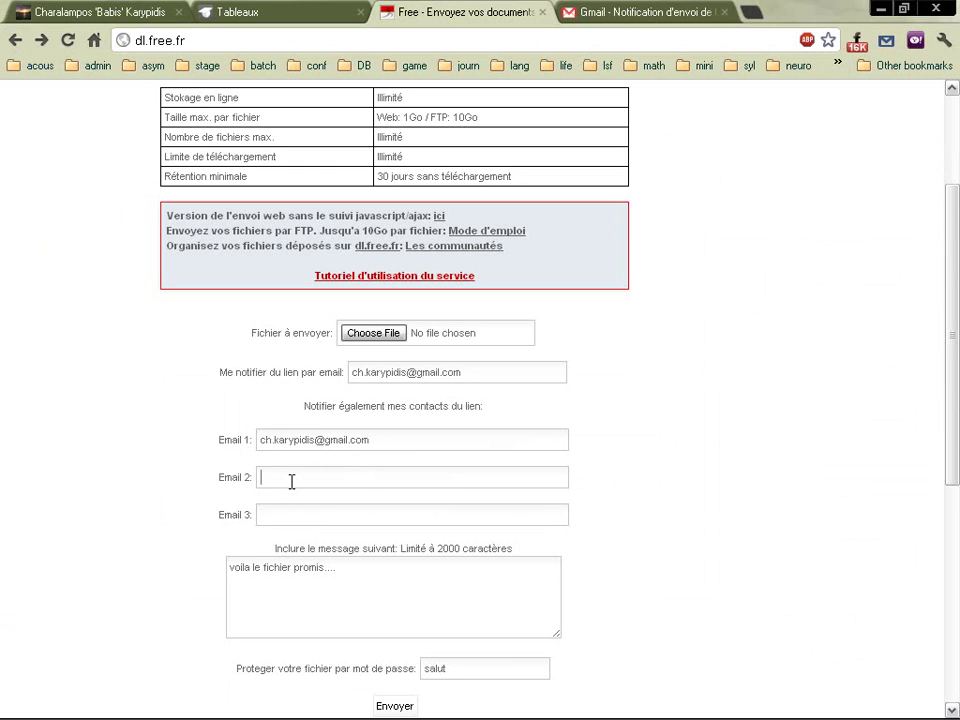
key("ctrl+v")
key("ctrl+v")
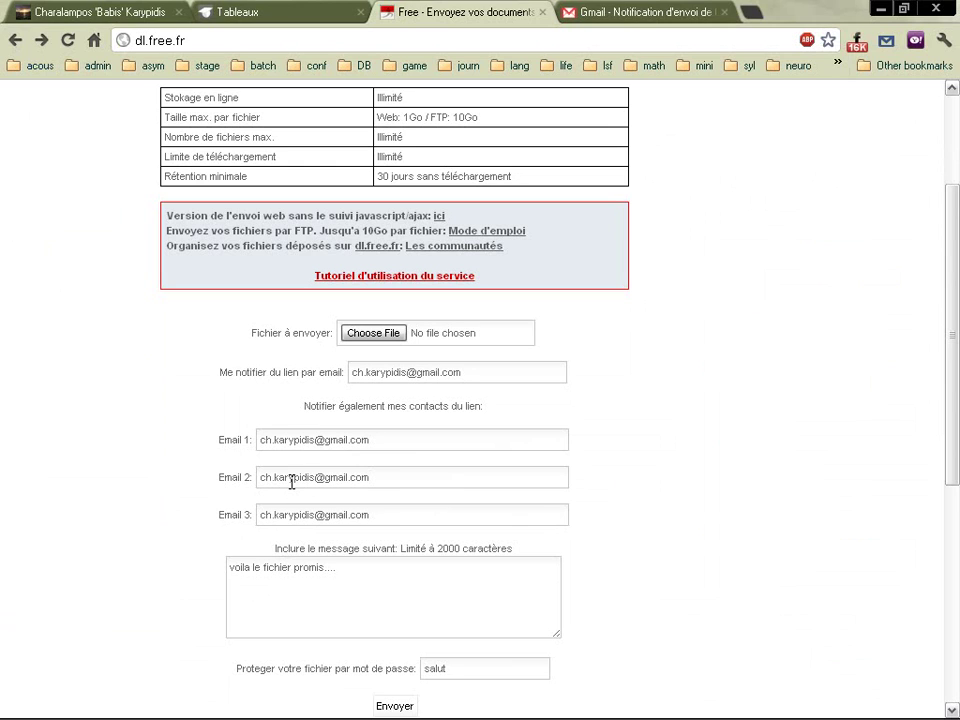
- Start forwarding the notification email in Gmail and discard the draft
left_click(611, 10)
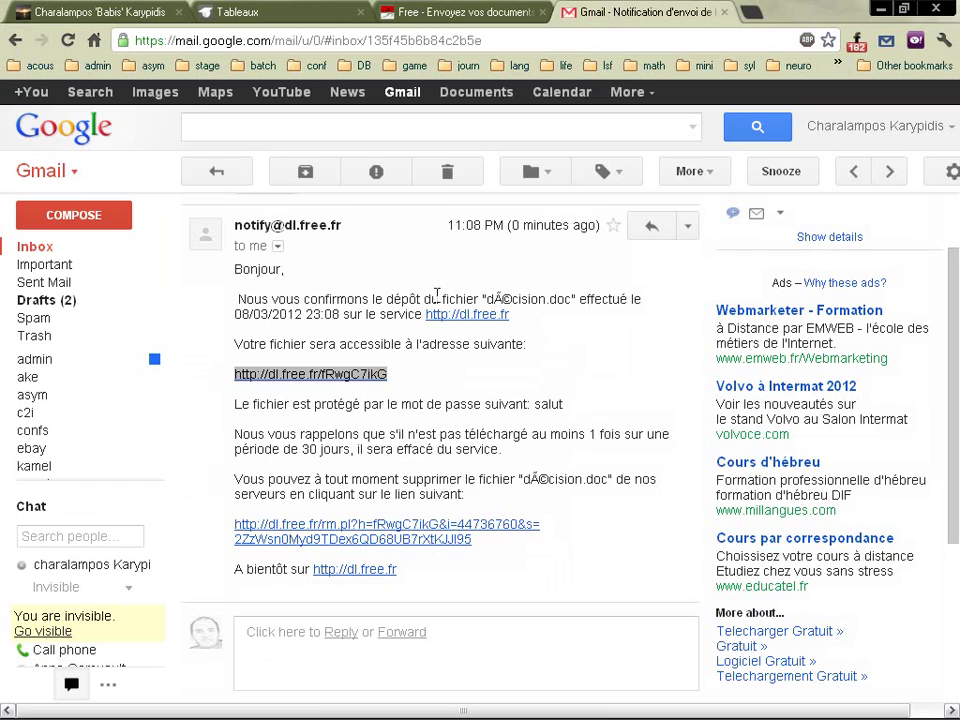
left_click(687, 228)
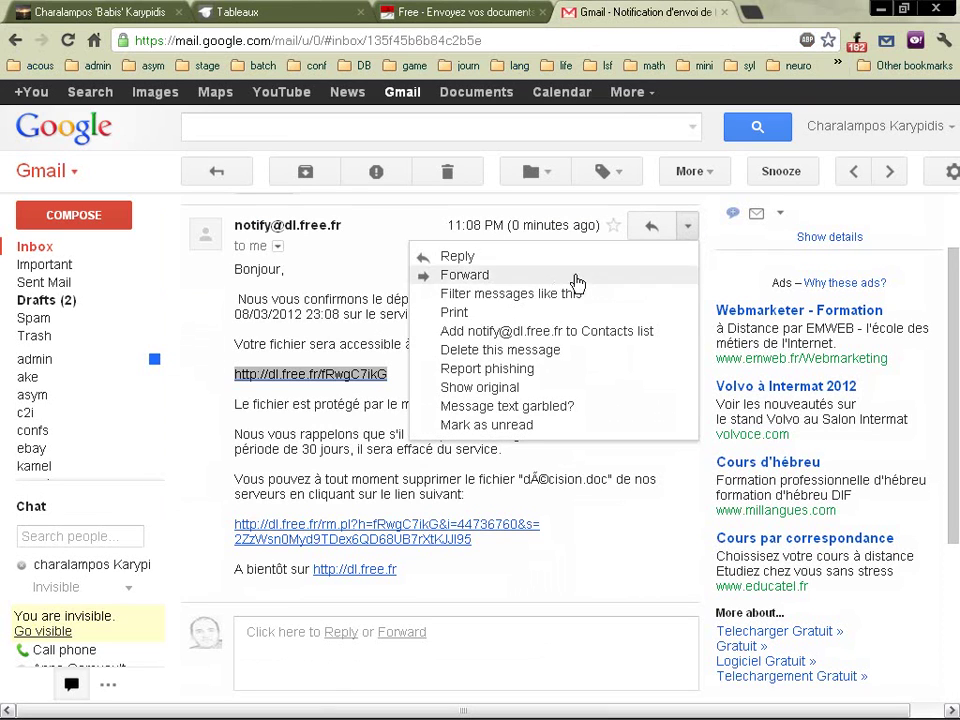
left_click(476, 285)
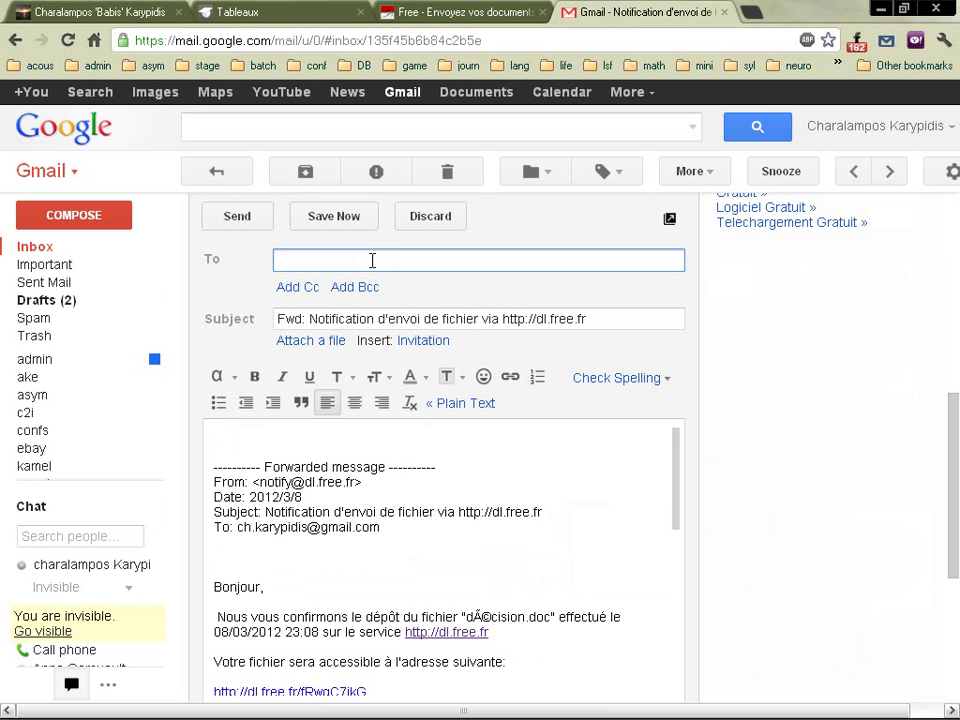
left_click(428, 216)
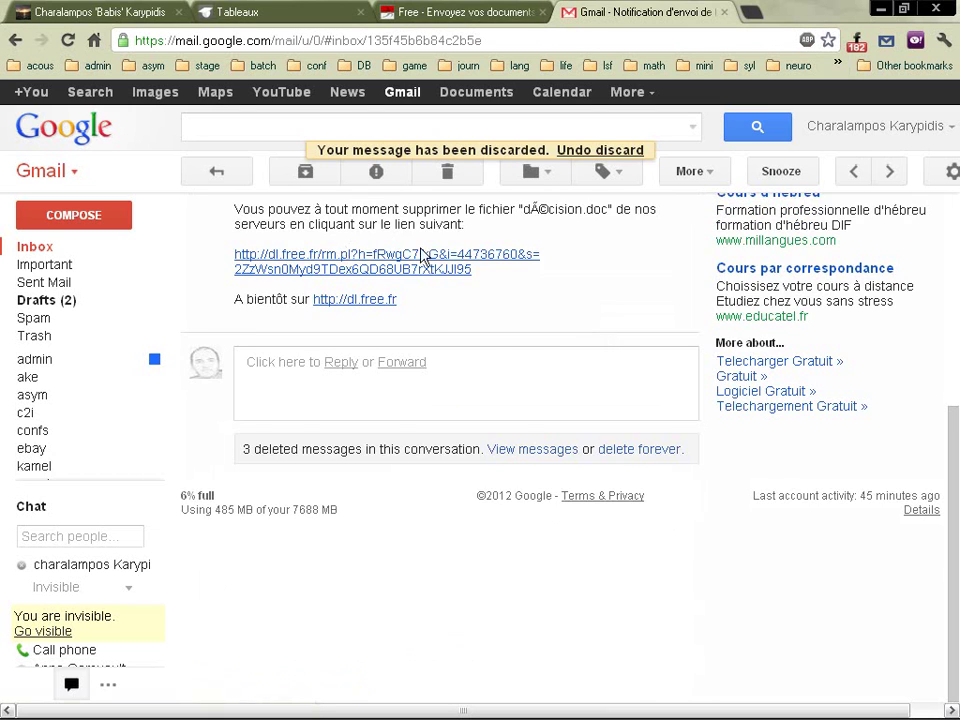
scroll(420, 250, "up", 3)
- Clear the three contact email fields in the dl.free.fr upload form
left_click(450, 12)
left_click_drag(376, 477, 258, 473)
key("shift+Tab")
key("Delete")
key("ctrl+c")
key("Tab")
key("Delete")
key("Tab")
key("Delete")
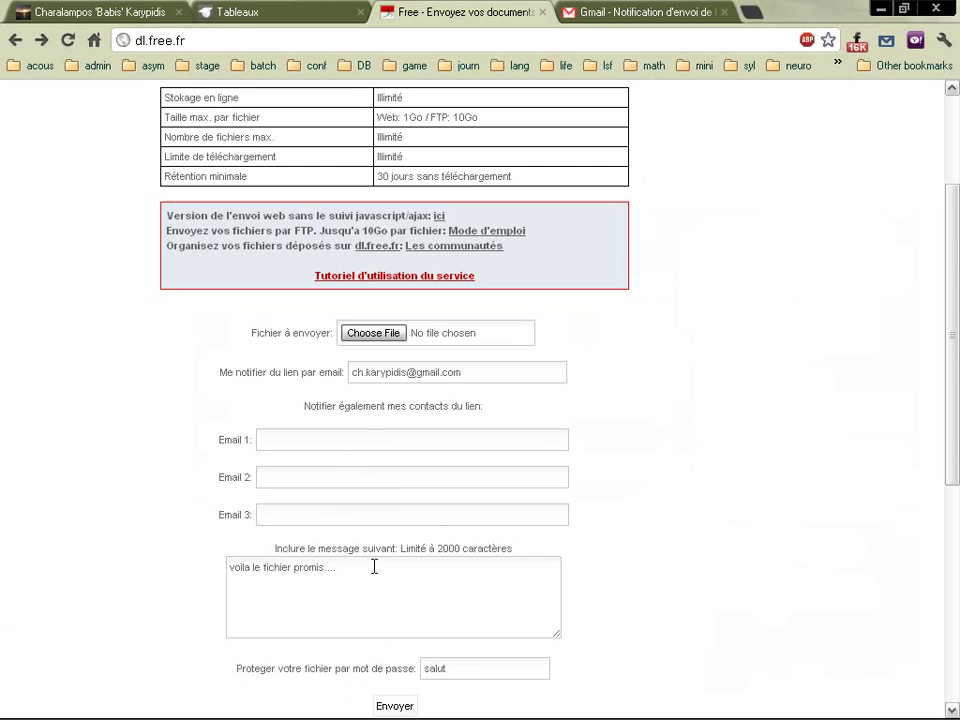
- Change the included message to "voila le fichier promis sur la presentation du lundi"
left_click_drag(373, 566, 191, 561)
left_click(229, 570)
left_click(364, 572)
key("BackSpace")
type("sur la presentaiton")
key("BackSpace")
key("BackSpace")
key("BackSpace")
key("BackSpace")
type("tion du")
scroll(379, 577, "down", 1)
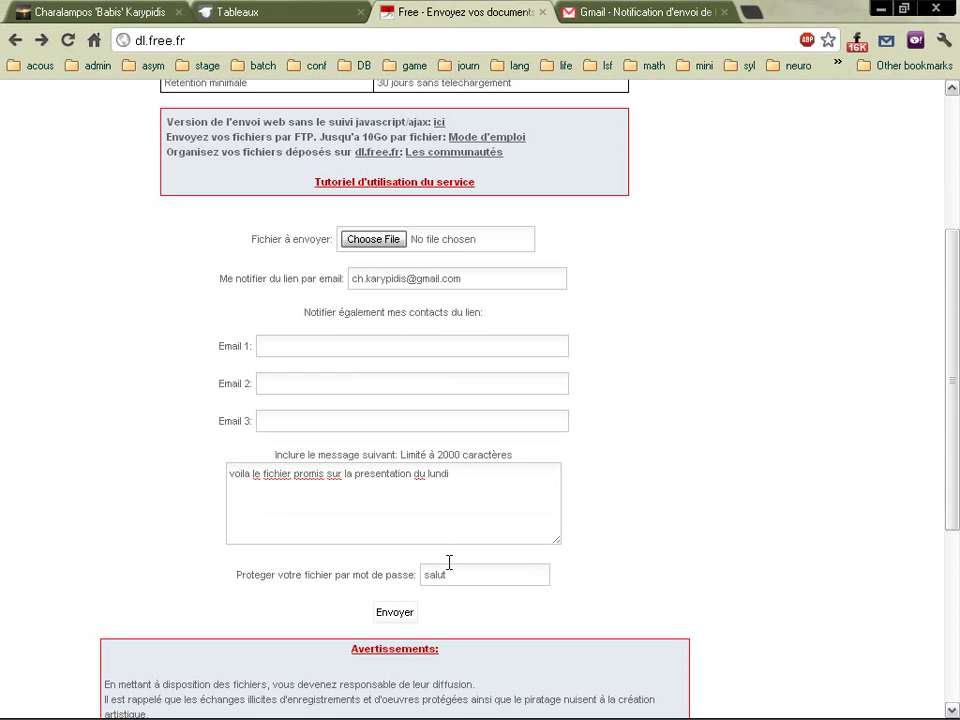
left_click(491, 526)
- Enter the contact's Yahoo email address in the Email 1 field and submit the upload form
left_click(472, 575)
left_click(306, 352)
key("ctrl+v")
key("BackSpace")
type("_")
key("Delete")
key("Delete")
key("Delete")
key("Delete")
key("Delete")
type("yahoo")
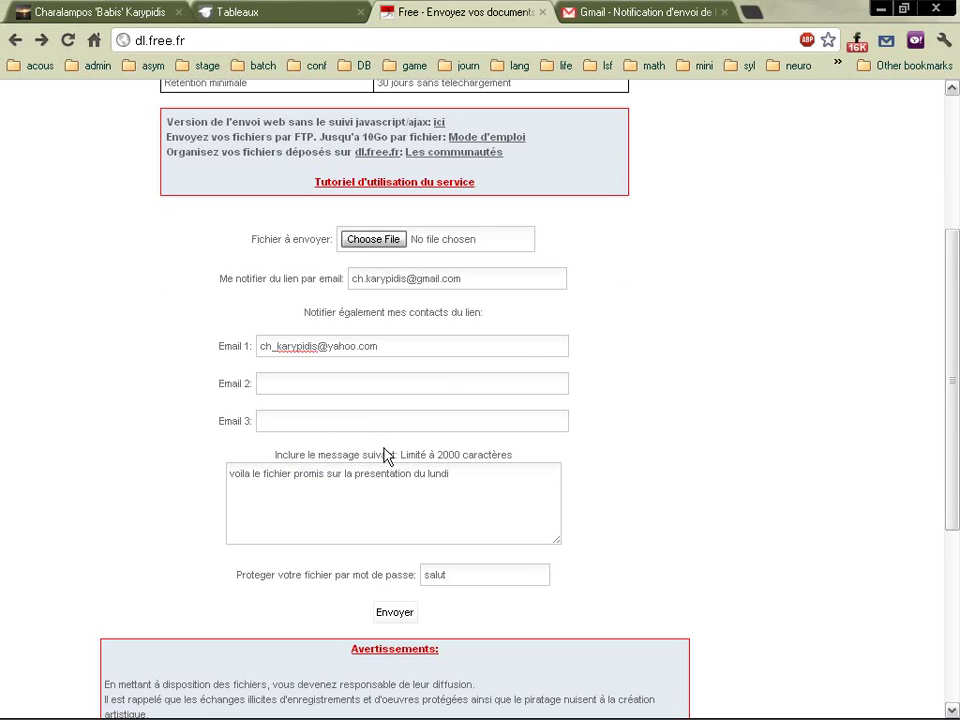
left_click(402, 613)
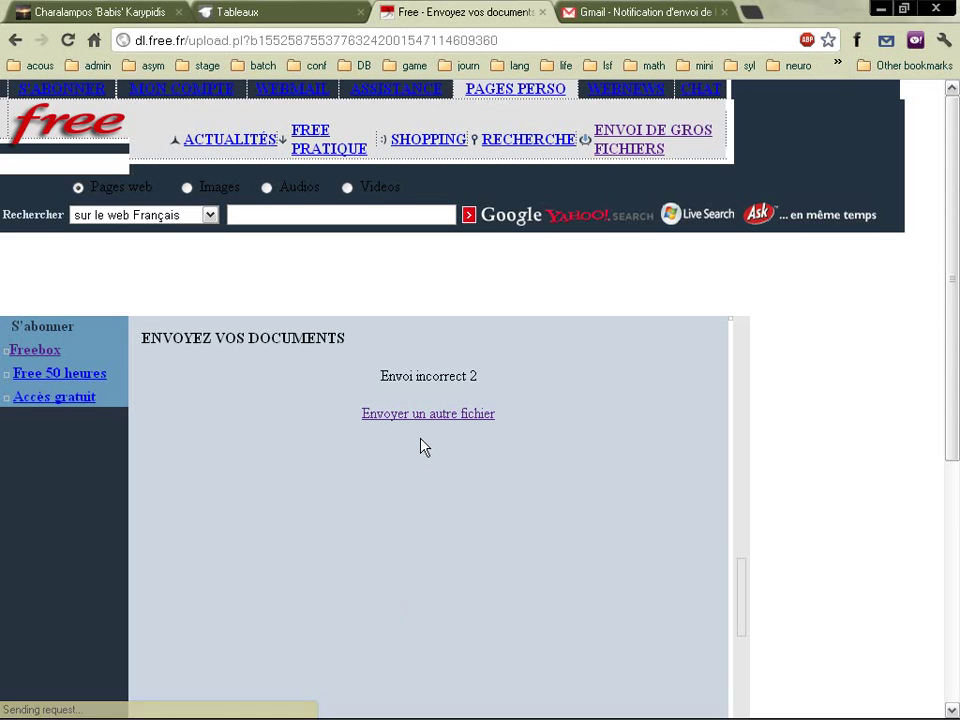
- Start another upload on dl.free.fr and choose TXCUserDictionary.dic from My Documents as the file to send
left_click(422, 424)
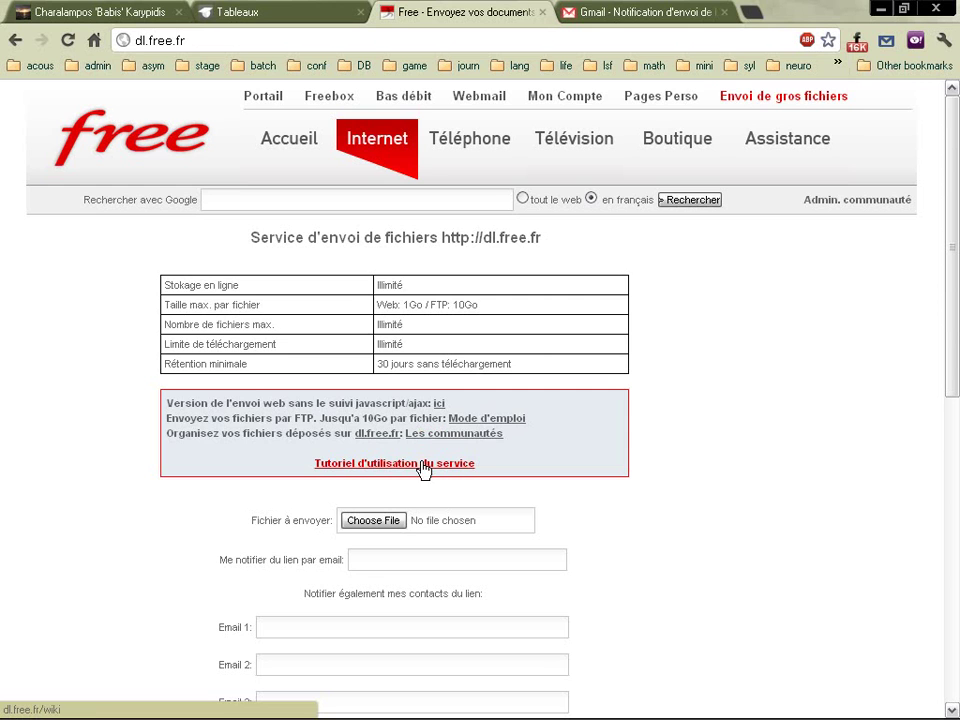
left_click(390, 521)
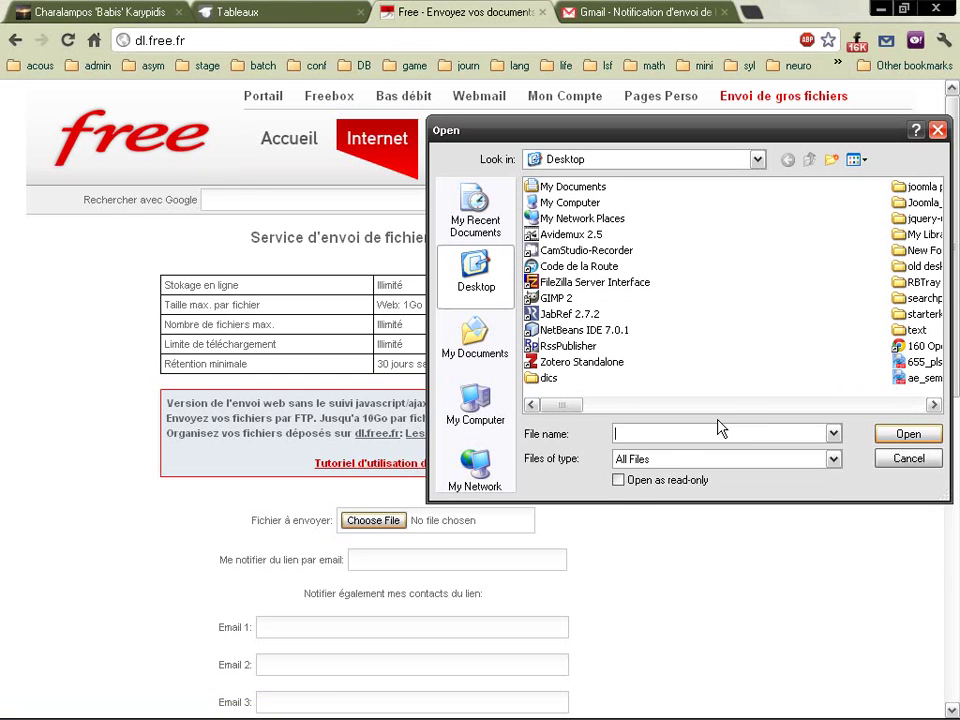
type("d")
key("Down")
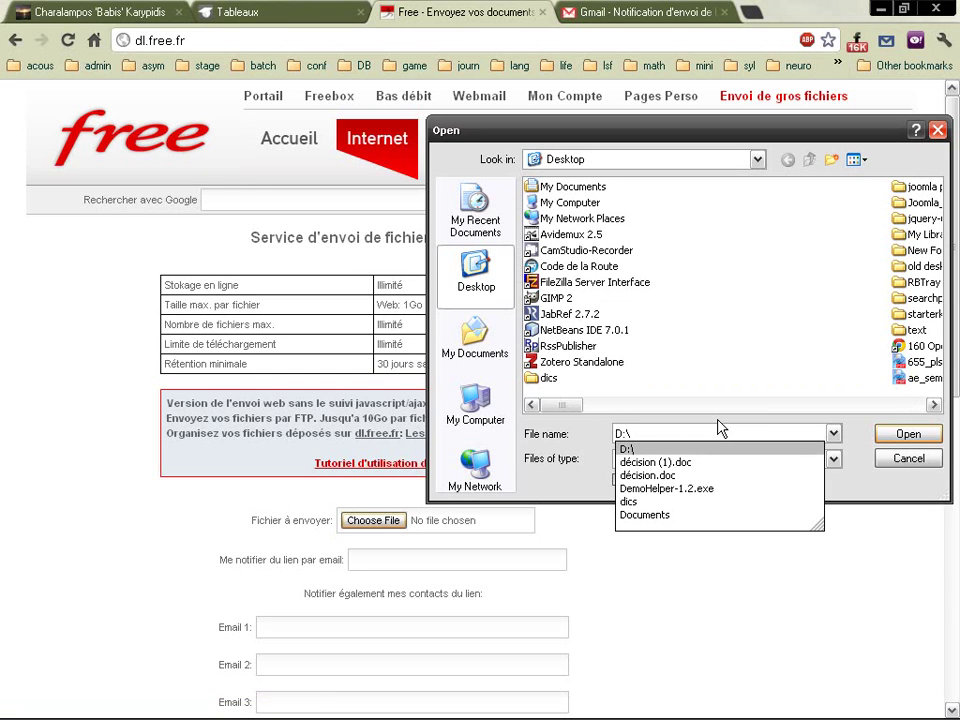
left_click(476, 338)
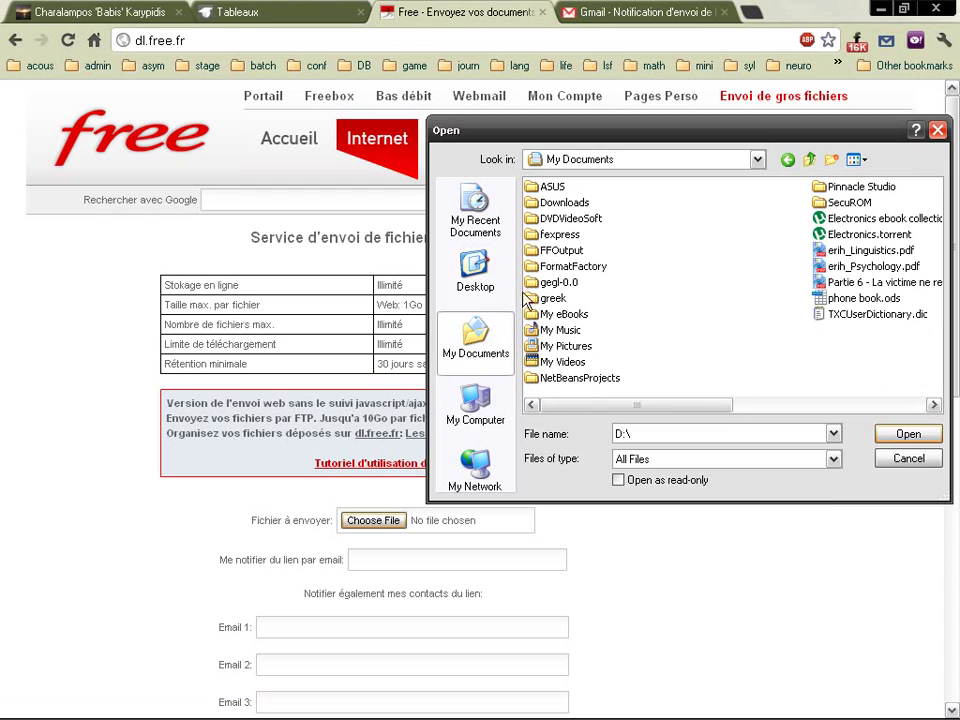
double_click(922, 320)
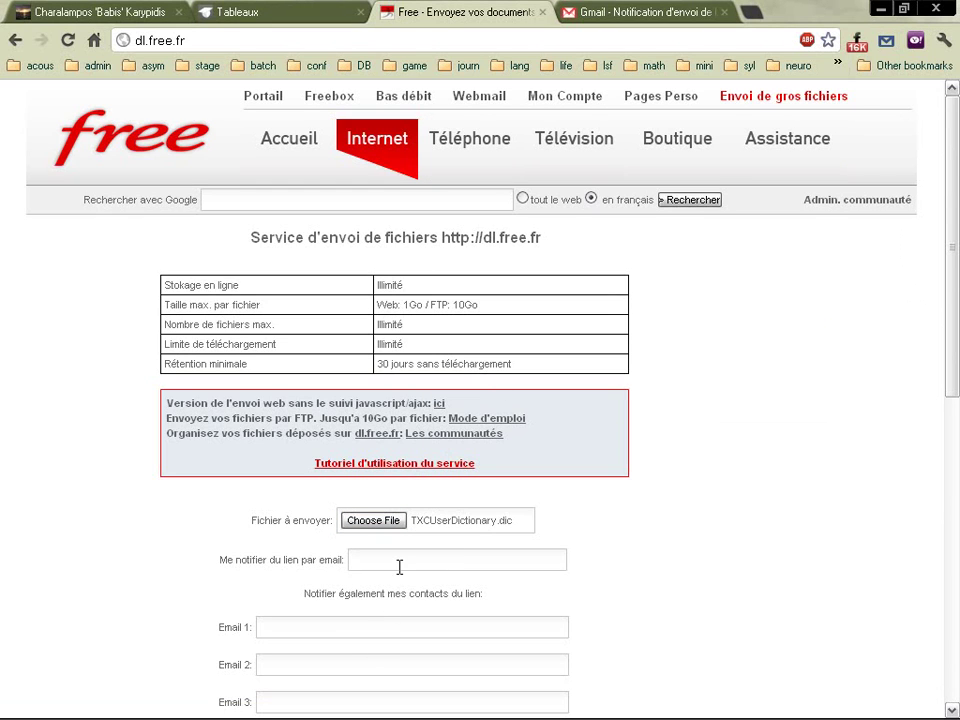
- Enter the sender's Gmail address for link notification and the contact's Yahoo address in the Email 1 field
key("ctrl+v")
key("ctrl+v")
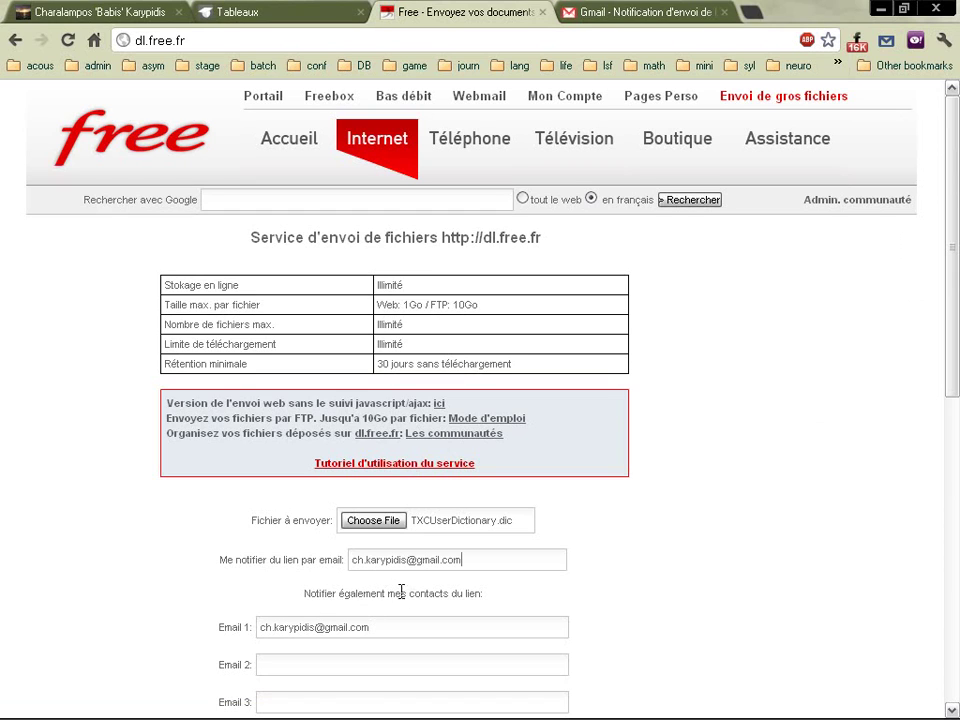
key("BackSpace")
type("_")
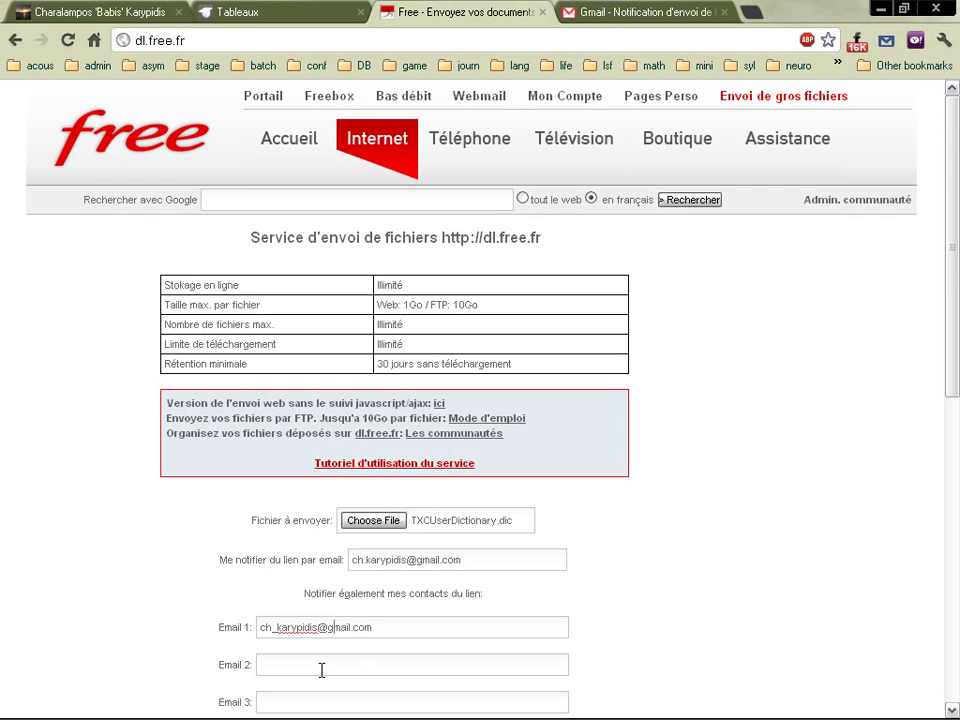
key("Delete")
type("yahoo")
- Enter a file protection password and submit the upload form
scroll(437, 622, "down", 2)
left_click(437, 596)
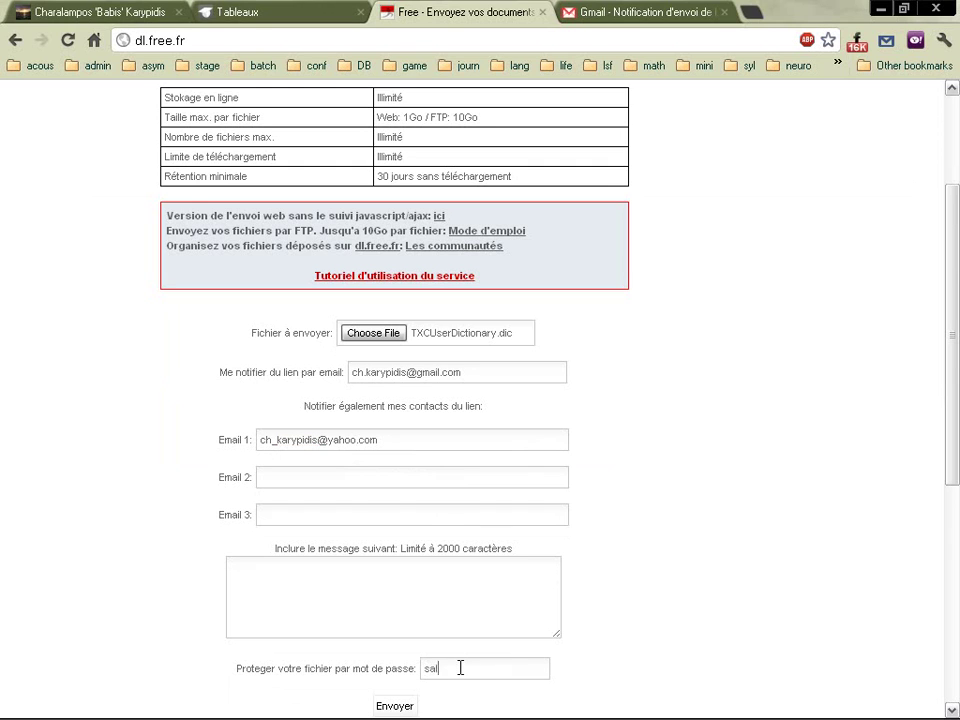
scroll(540, 535, "down", 1)
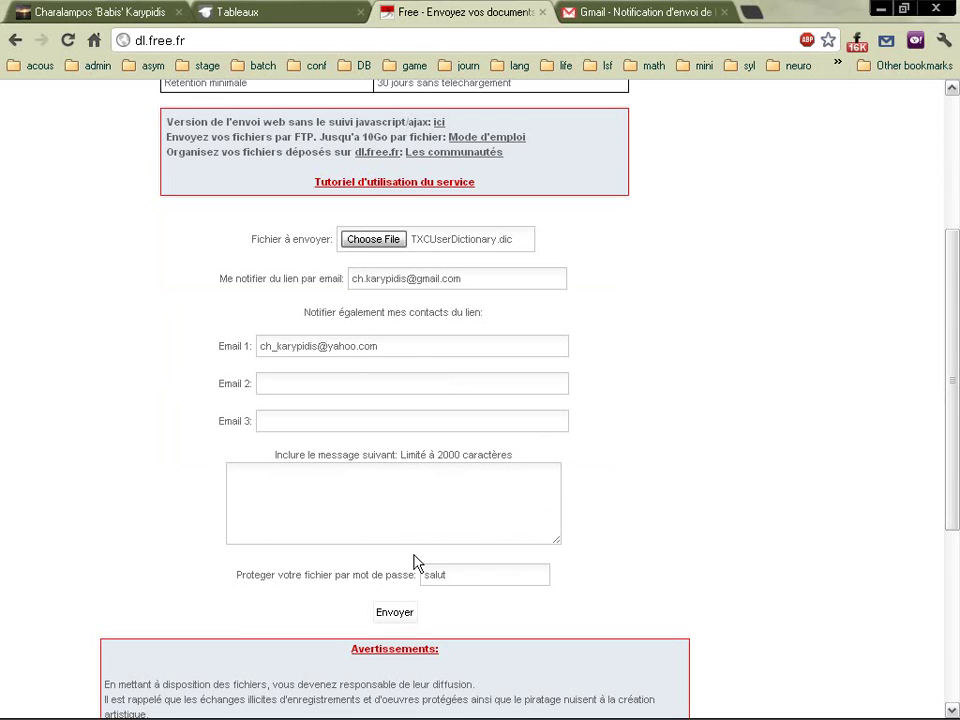
left_click(405, 613)
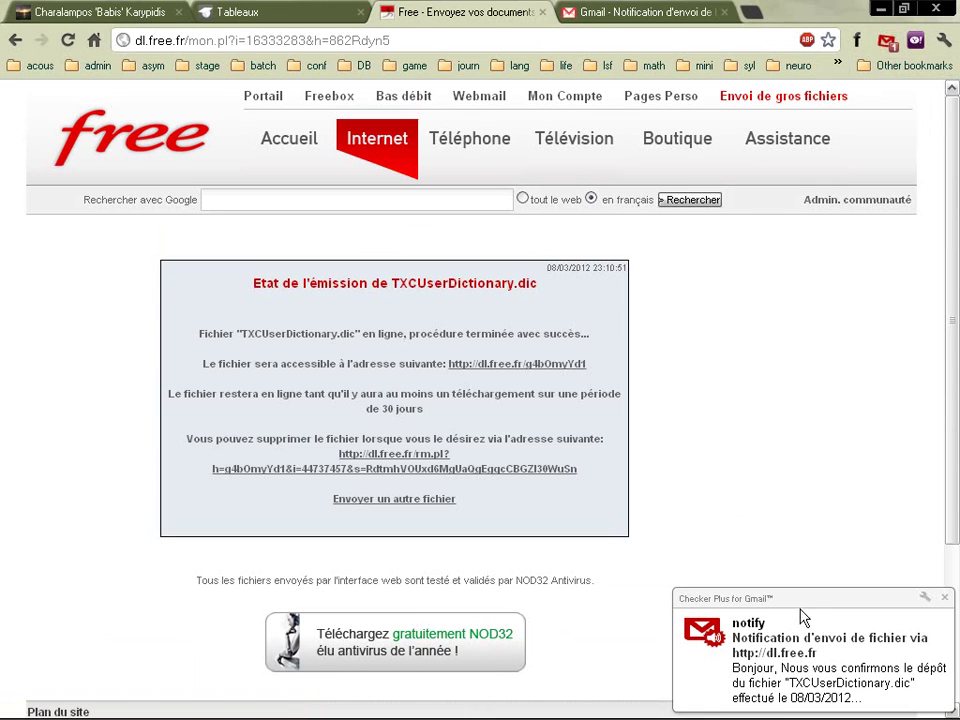
- Open the newest dl.free.fr notification in the Gmail inbox and review its download link, password and deletion link
mouse_move(796, 655)
left_click(789, 626)
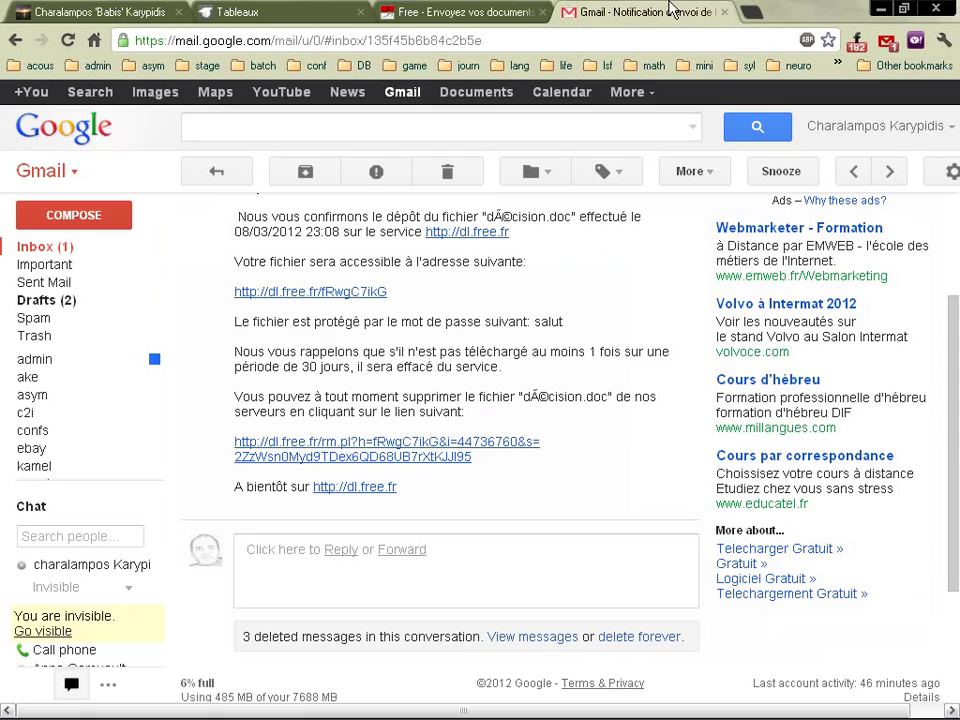
left_click(64, 249)
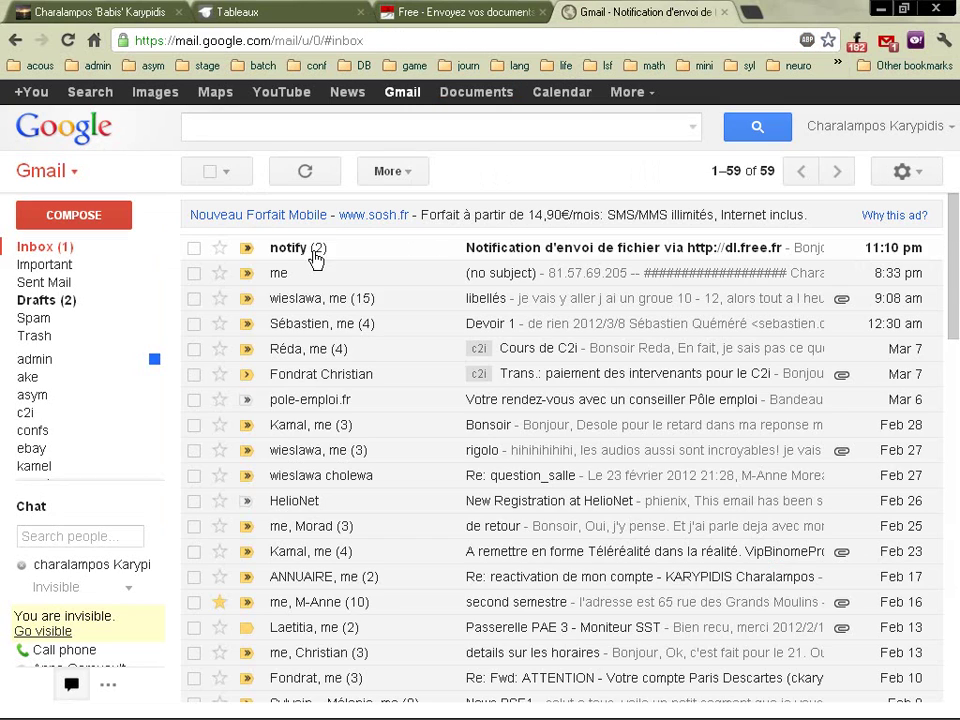
left_click(328, 255)
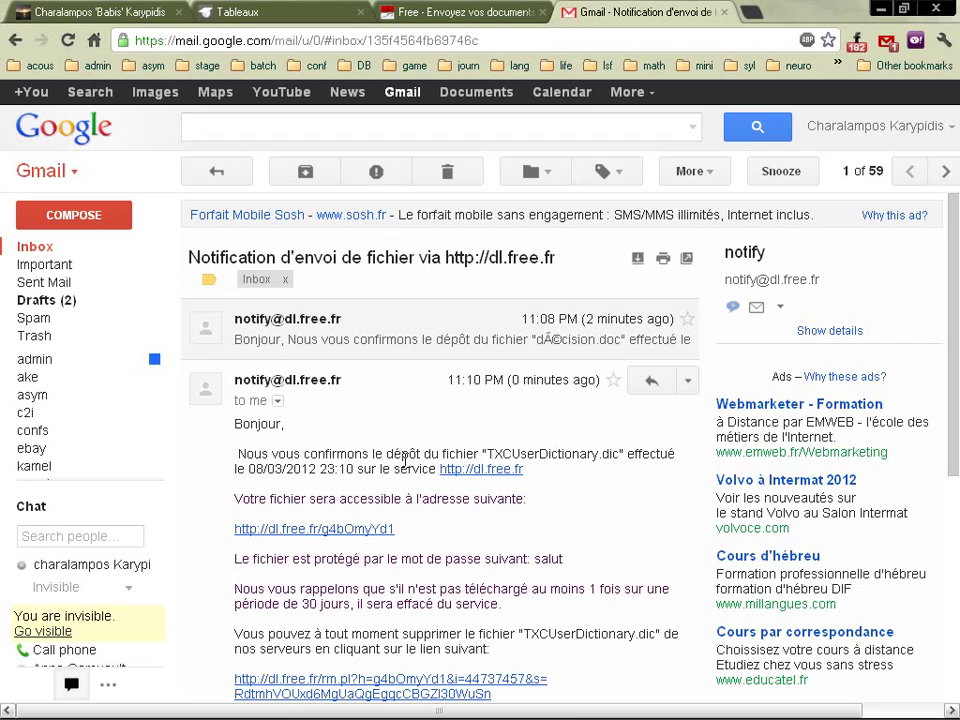
scroll(367, 471, "down", 2)
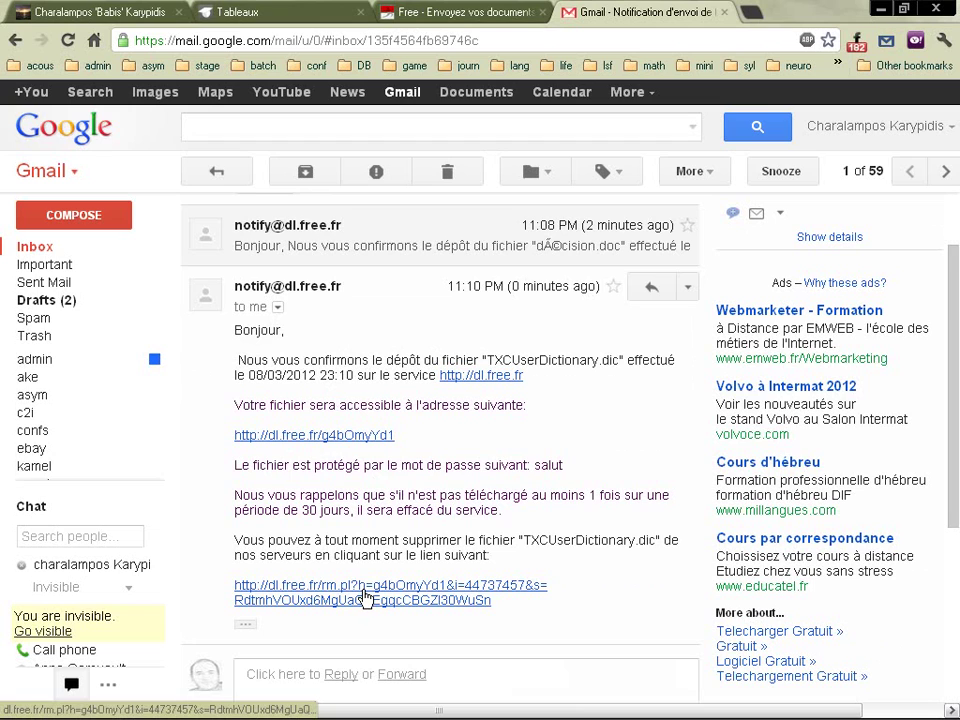
- Open the dl.free.fr notification in Yahoo Mail, follow its download link and open the downloaded TXCUserDictionary.dic
left_click(915, 40)
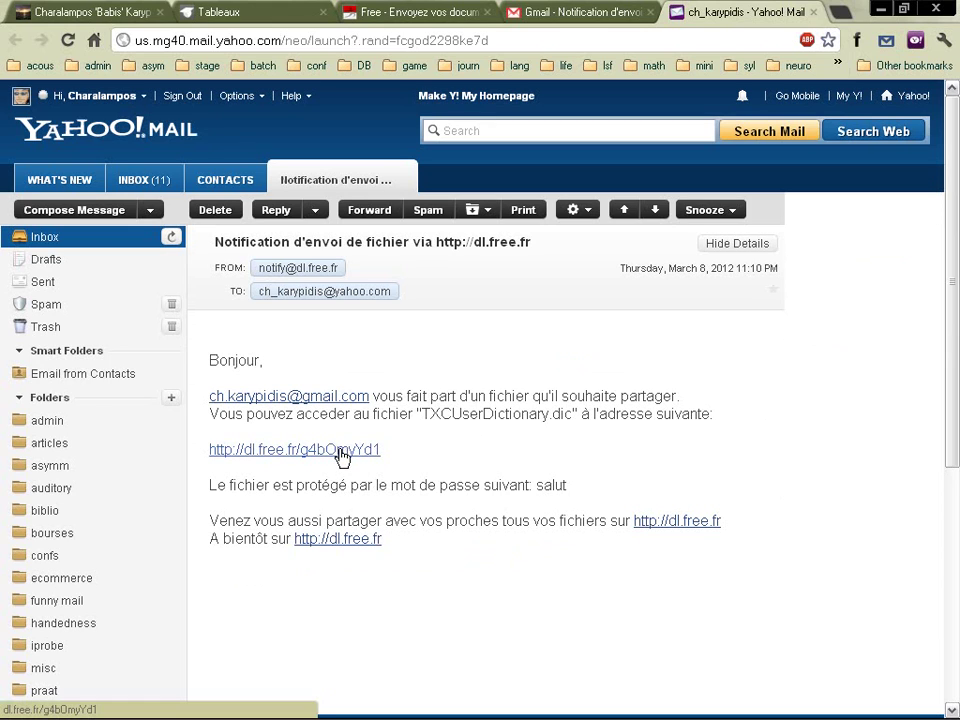
left_click(343, 452)
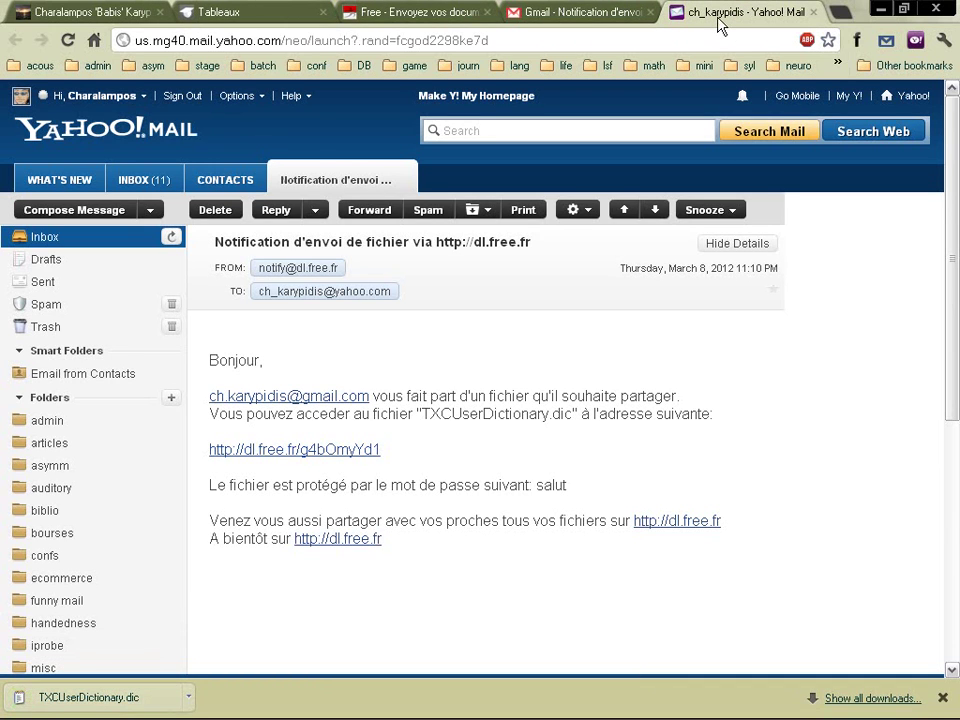
left_click(68, 698)
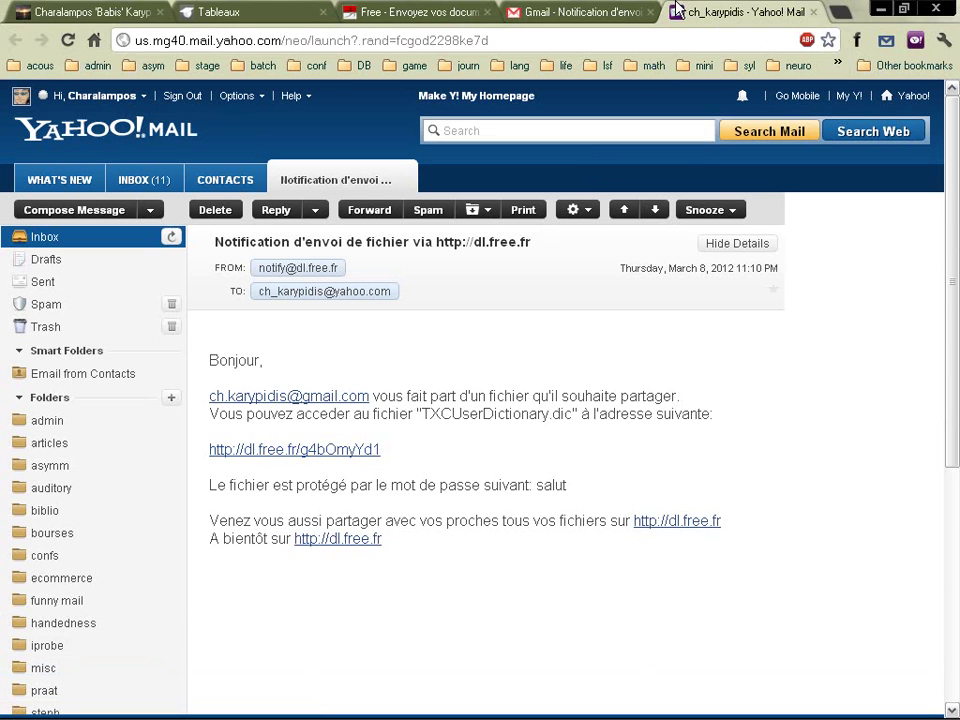
- Go back to the dl.free.fr upload form and read the instructions for sending files by FTP
left_click(518, 13)
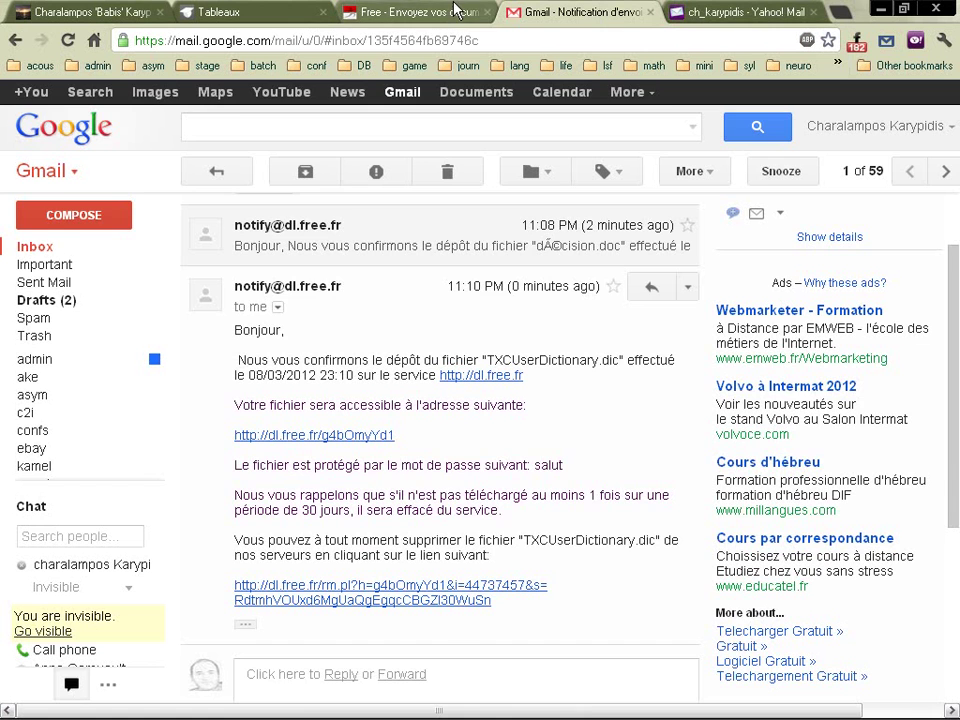
left_click(455, 10)
left_click(14, 40)
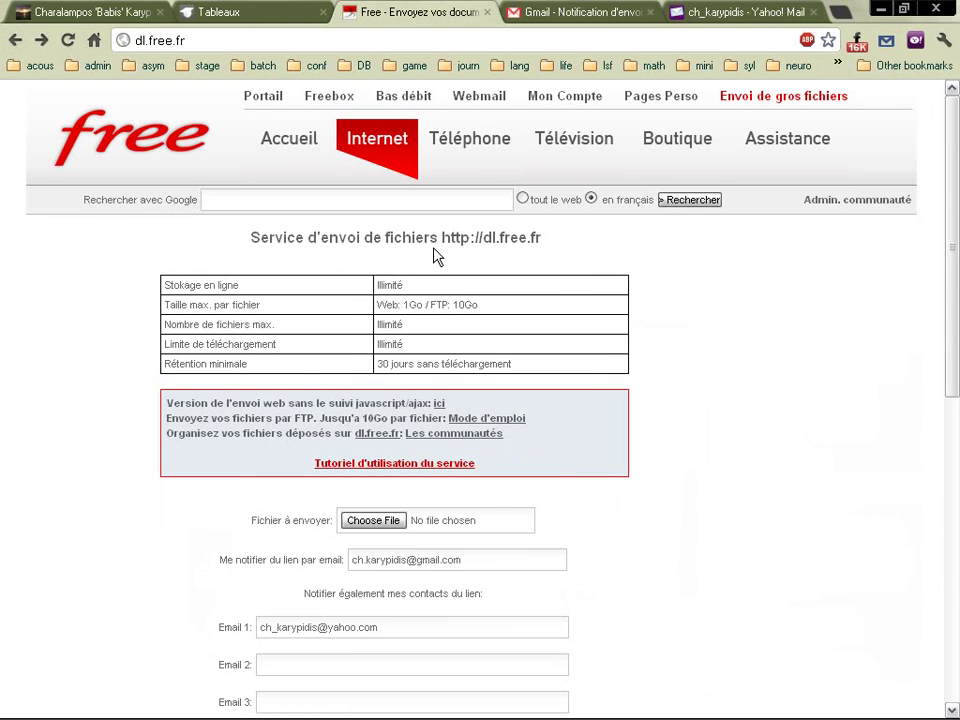
scroll(461, 431, "down", 1)
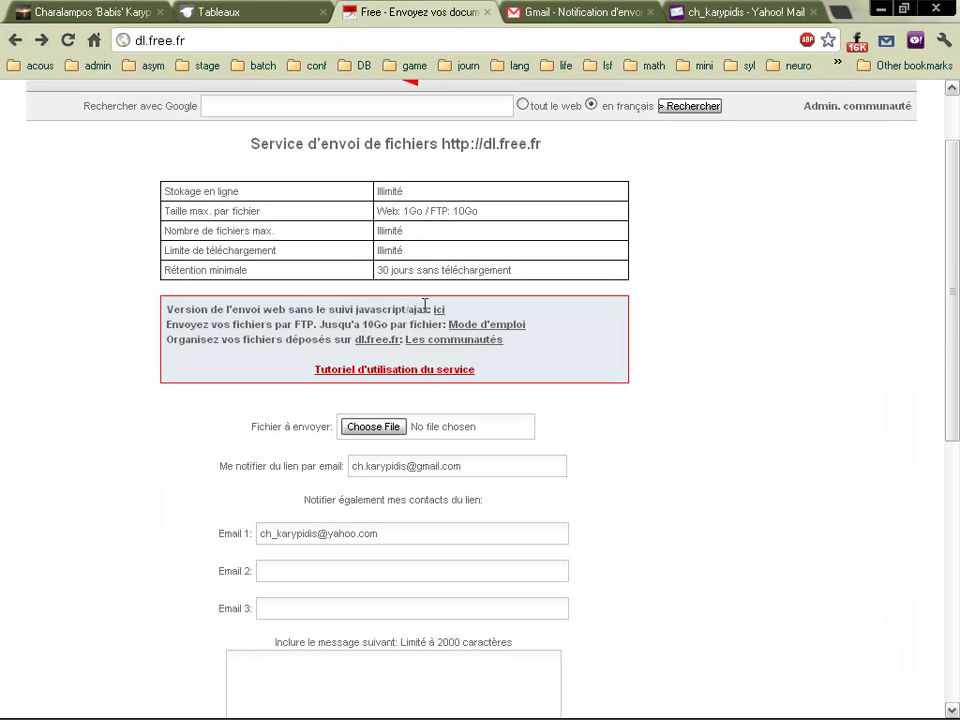
left_click_drag(432, 210, 446, 210)
left_click(487, 326)
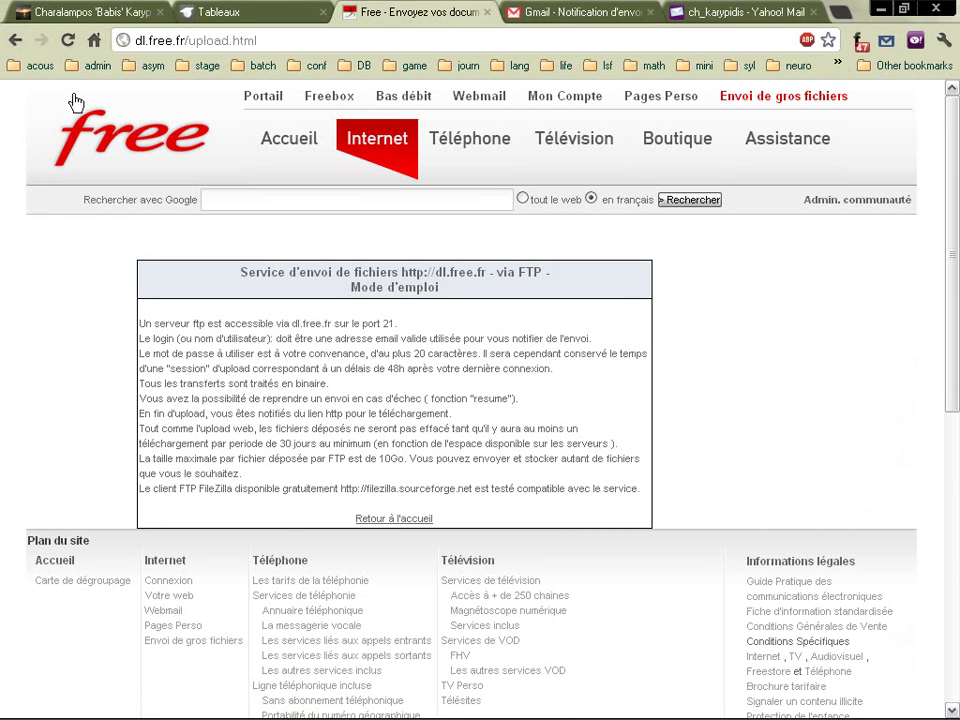
left_click(12, 40)
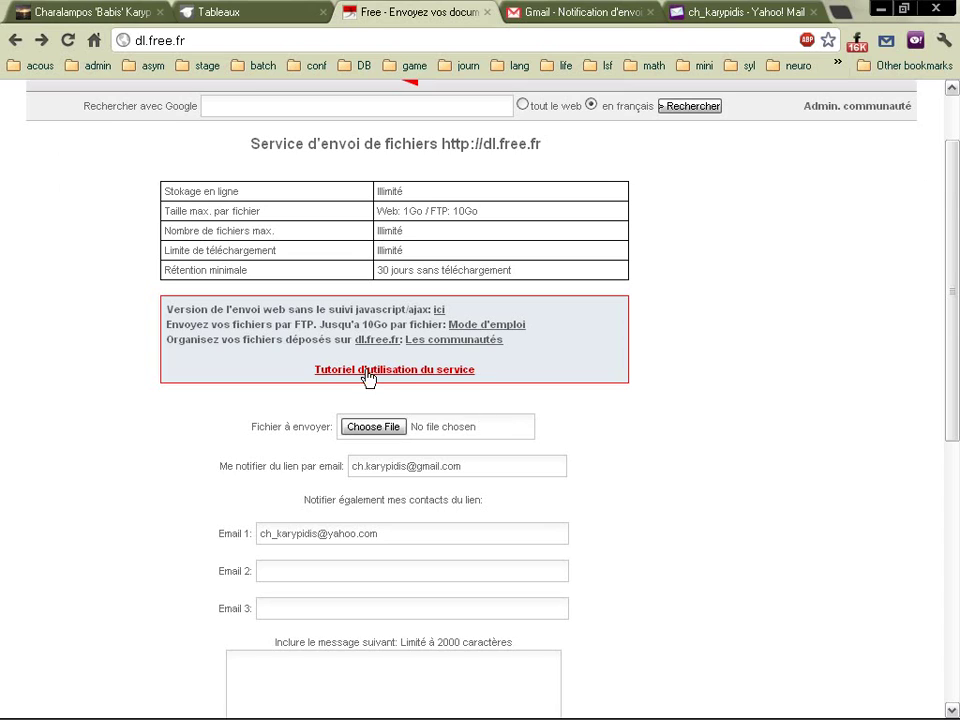
- Open the service tutorial wiki, skim its page on sending files by FTP, and return to the upload form
left_click(398, 378)
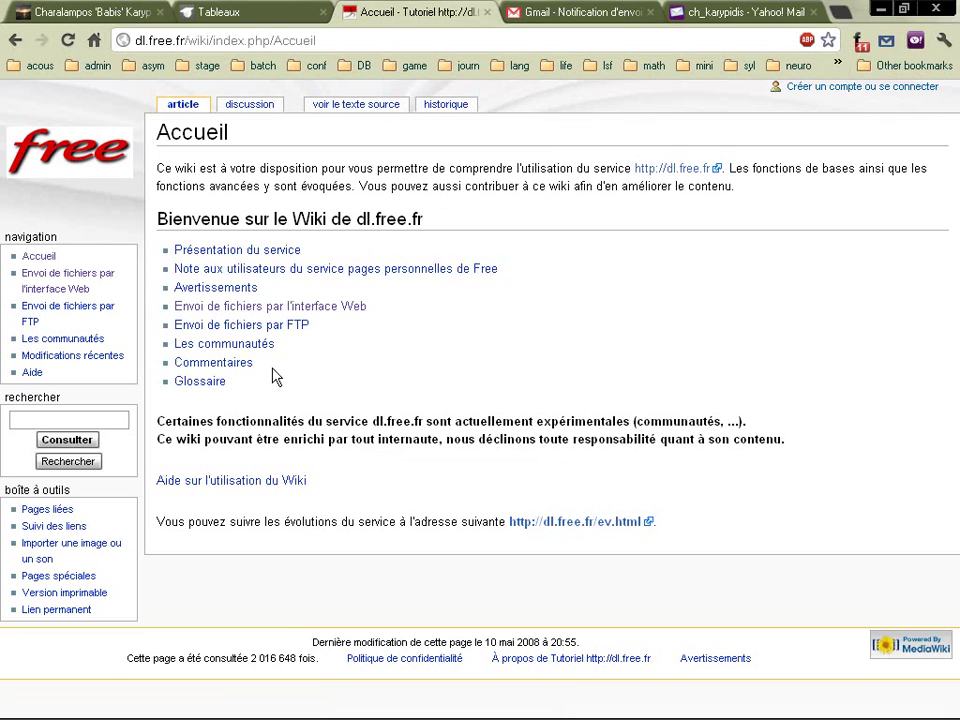
left_click(241, 330)
scroll(492, 412, "down", 15)
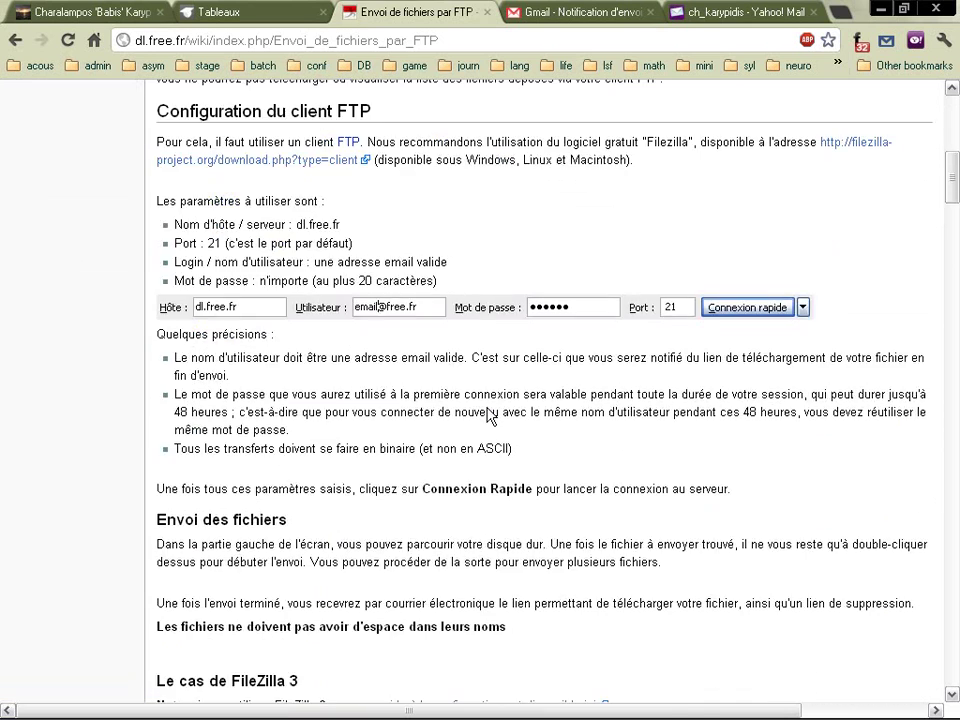
scroll(490, 423, "up", 15)
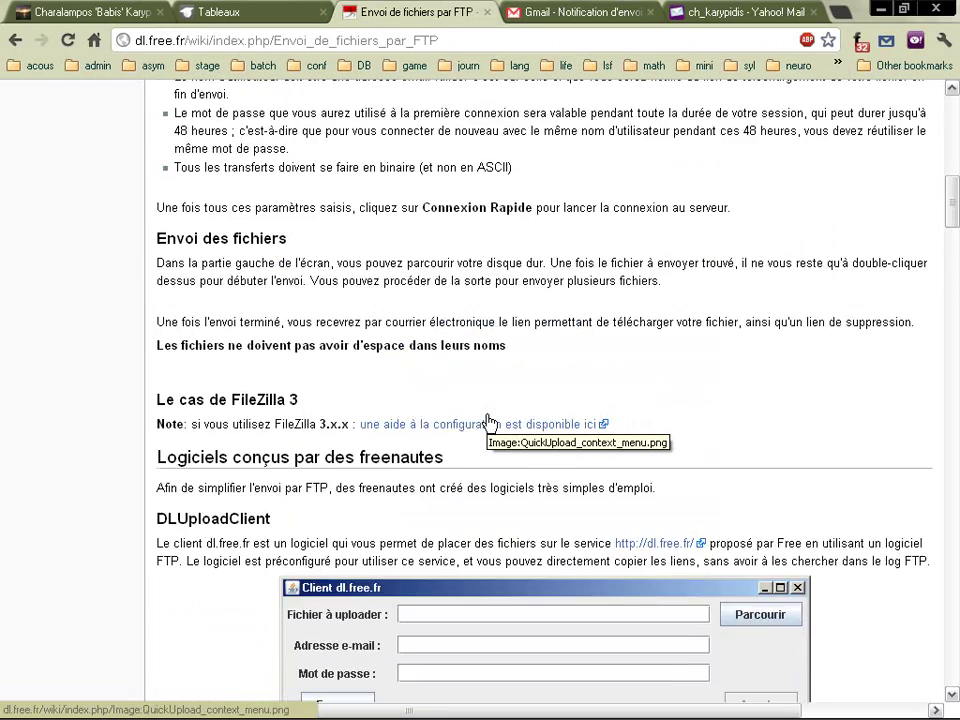
left_click(14, 40)
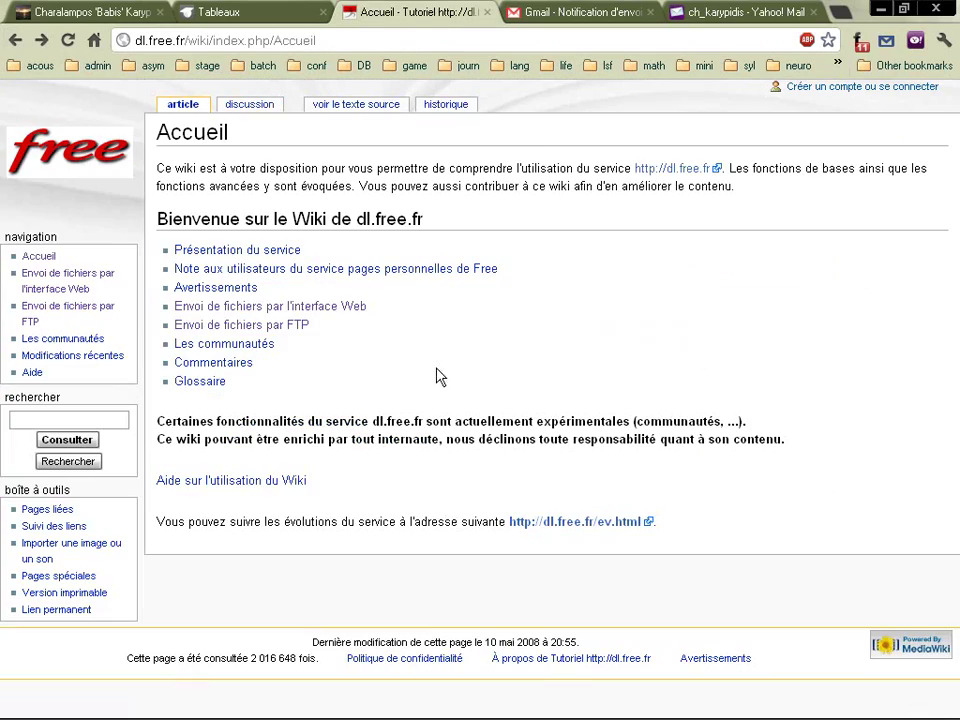
left_click(14, 40)
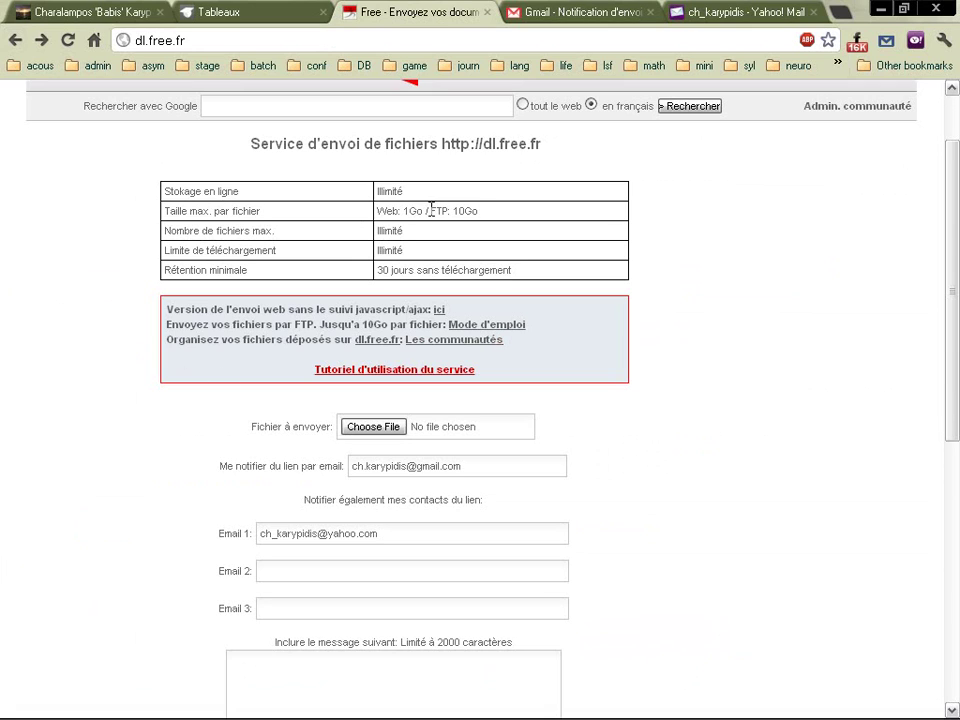
- Highlight the maximum file size entries for web and FTP in the service limits table
left_click_drag(431, 209, 493, 214)
left_click(315, 210)
double_click(315, 210)
left_click(462, 215)
- Look up the FileZilla FTP Client among the installed internet programs
mouse_move(341, 718)
left_click(35, 706)
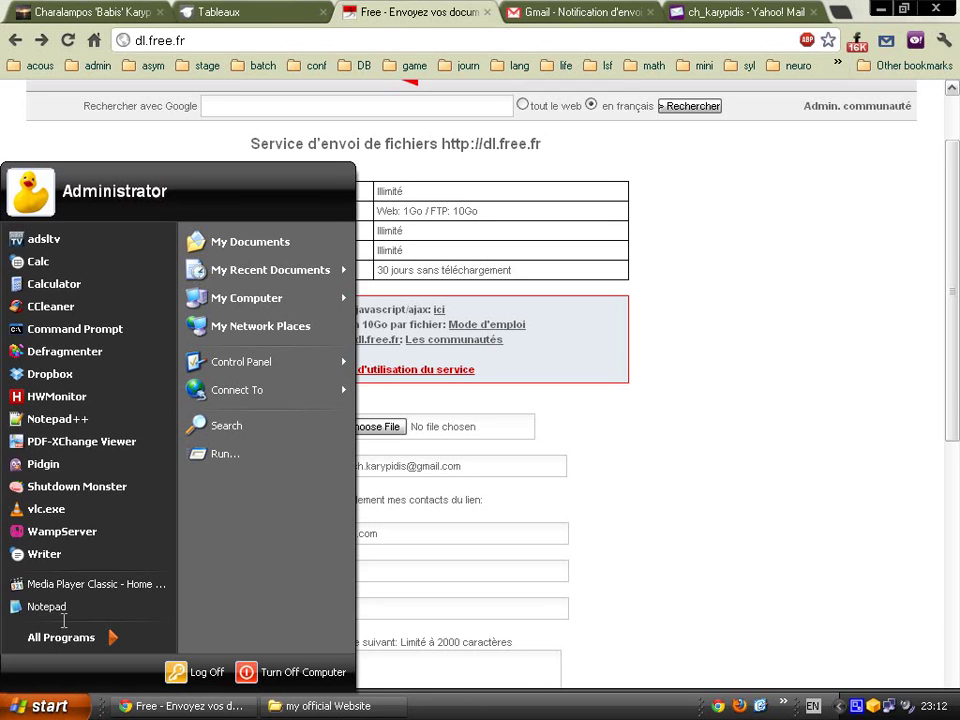
mouse_move(105, 636)
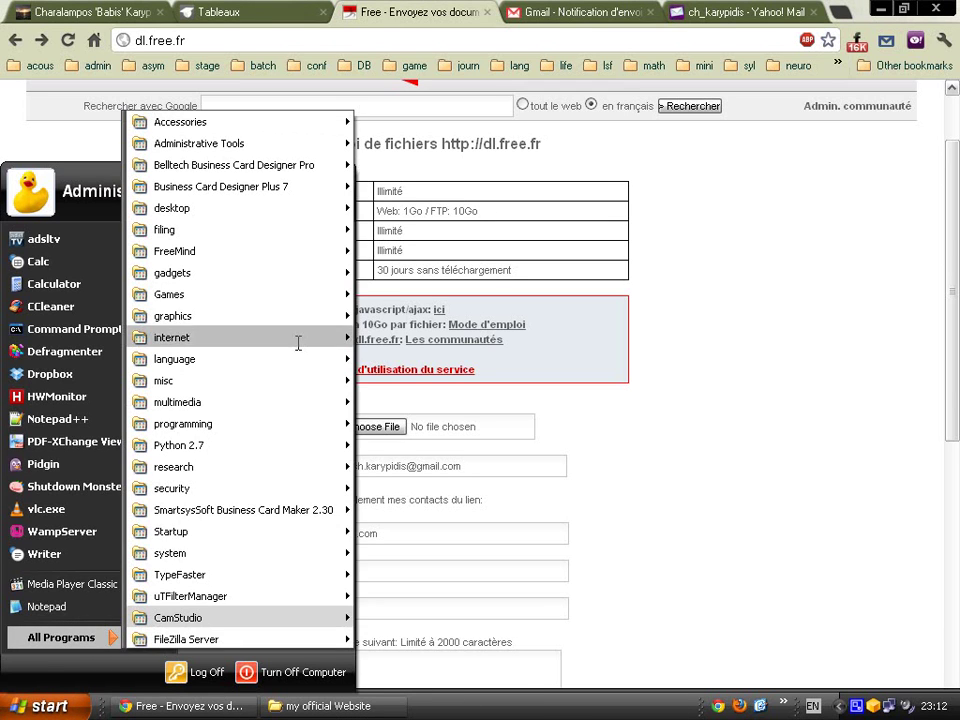
mouse_move(298, 342)
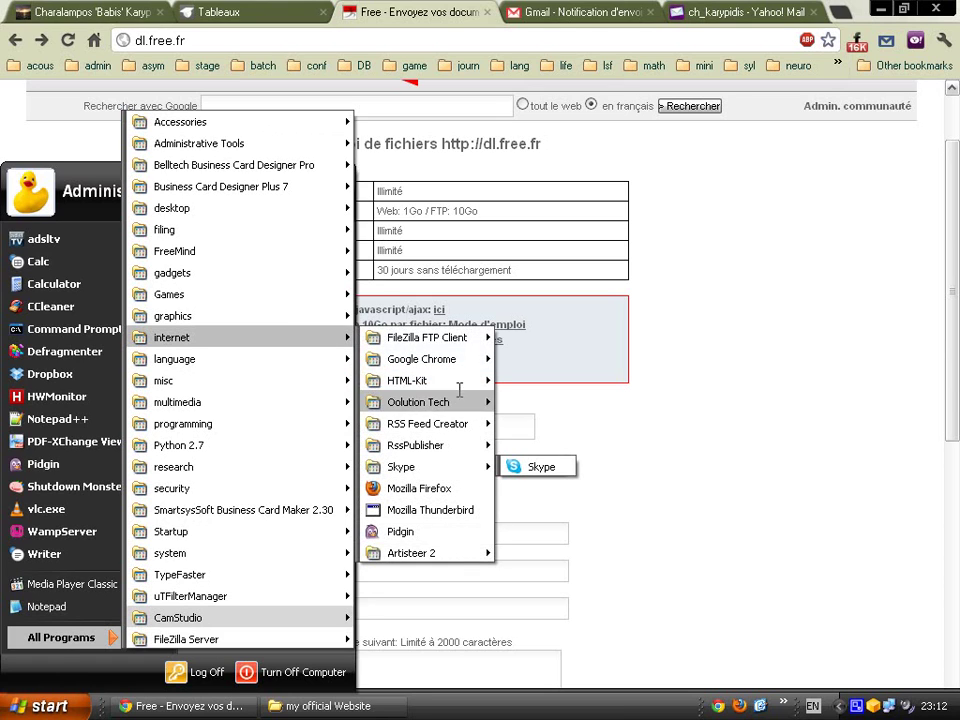
mouse_move(430, 338)
left_click(535, 337)
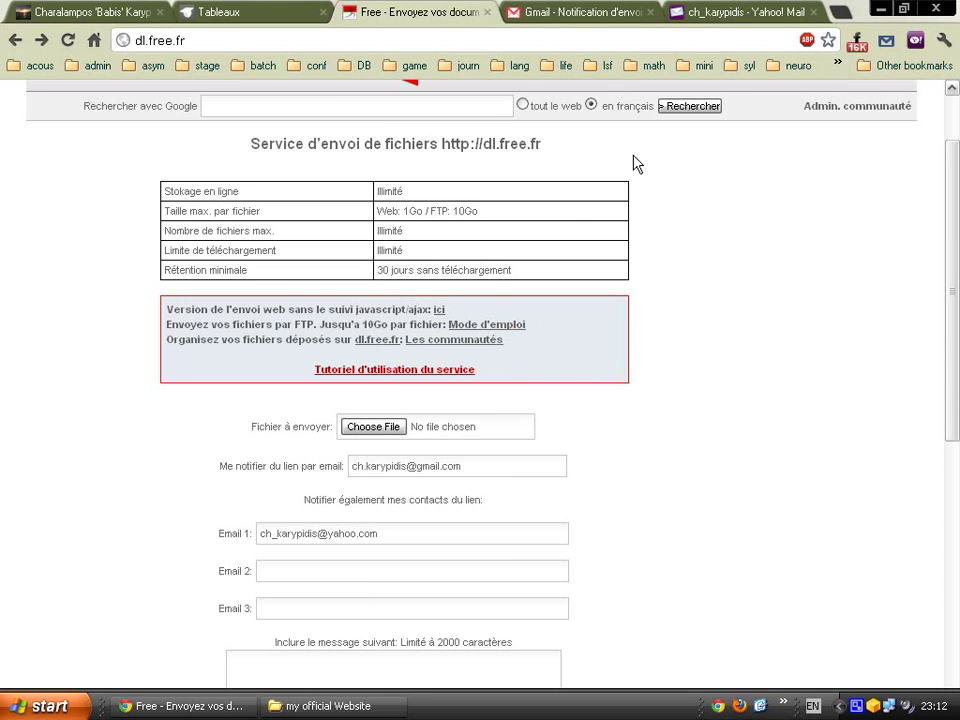
- Search Google for "filezilla" in a new browser tab and open the filezilla-project.org site
left_click(840, 12)
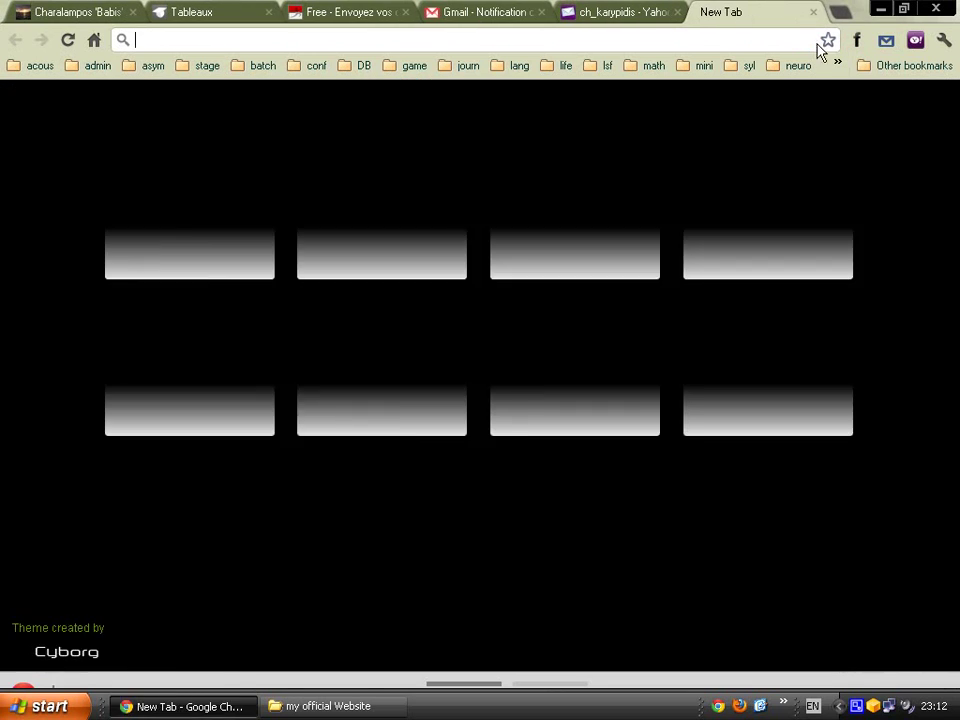
type("filezill")
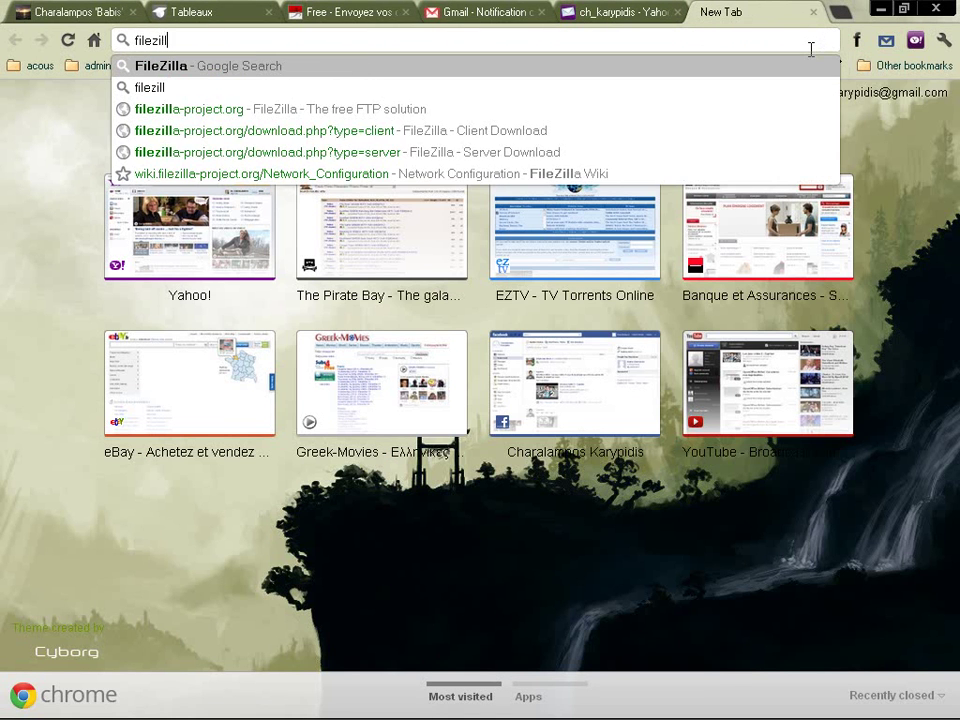
type("a")
key("Return")
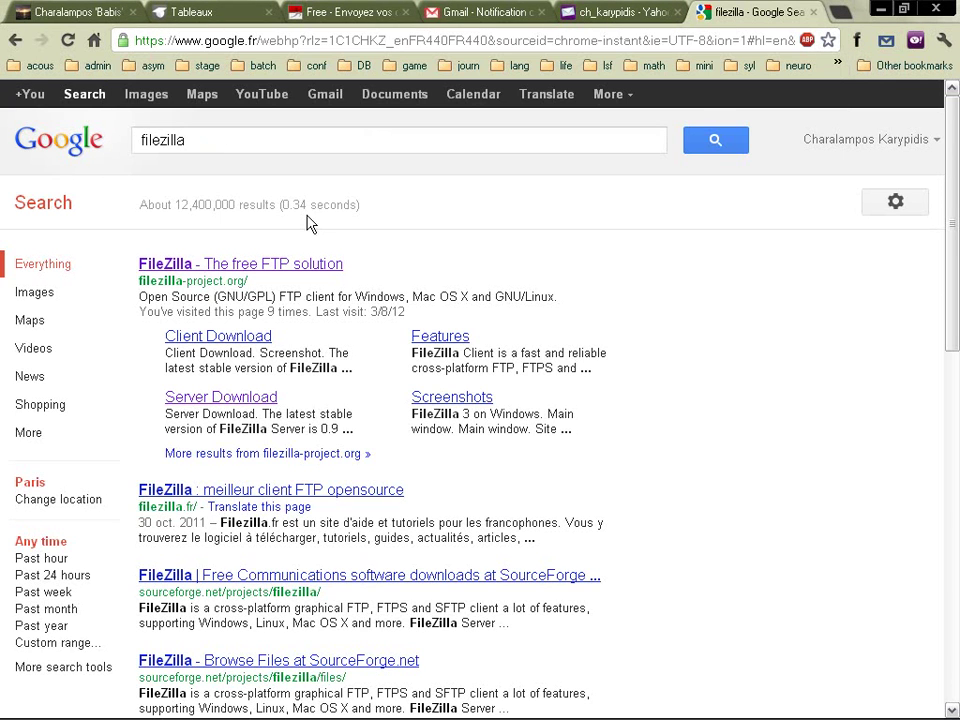
left_click(220, 265)
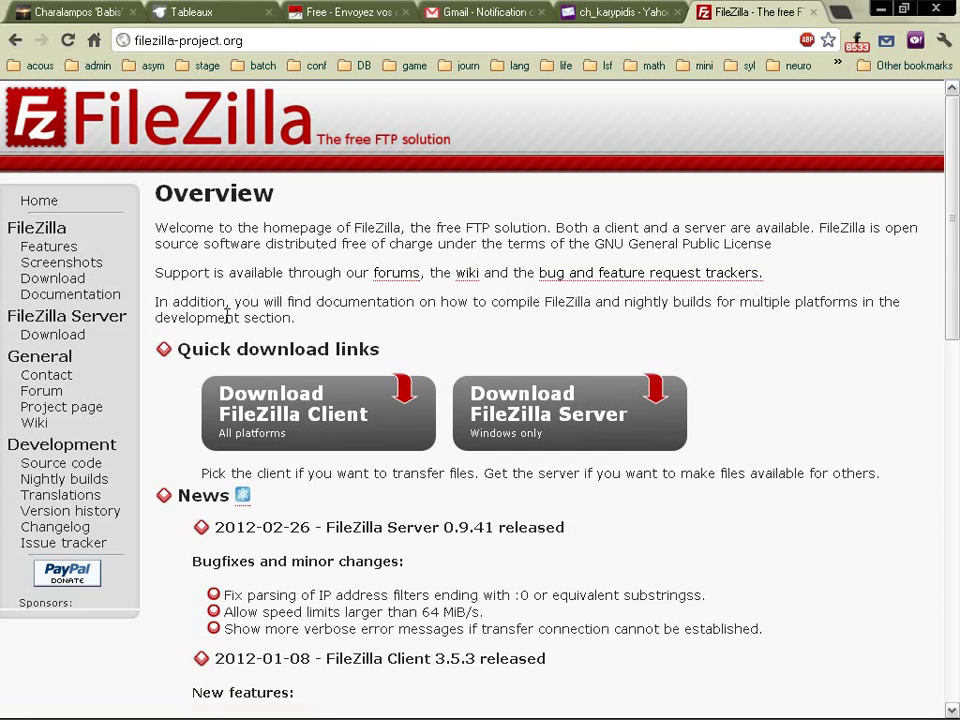
- Close the FileZilla website, switch to the FileZilla application and shrink its message log slightly
key("ctrl+w")
left_click(527, 8)
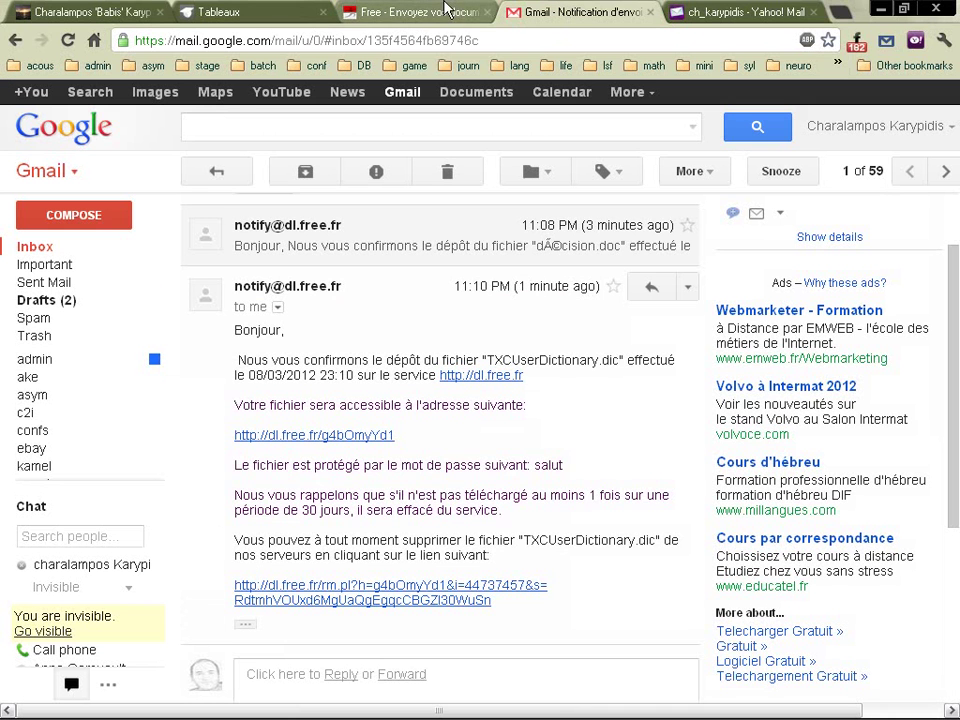
left_click(530, 711)
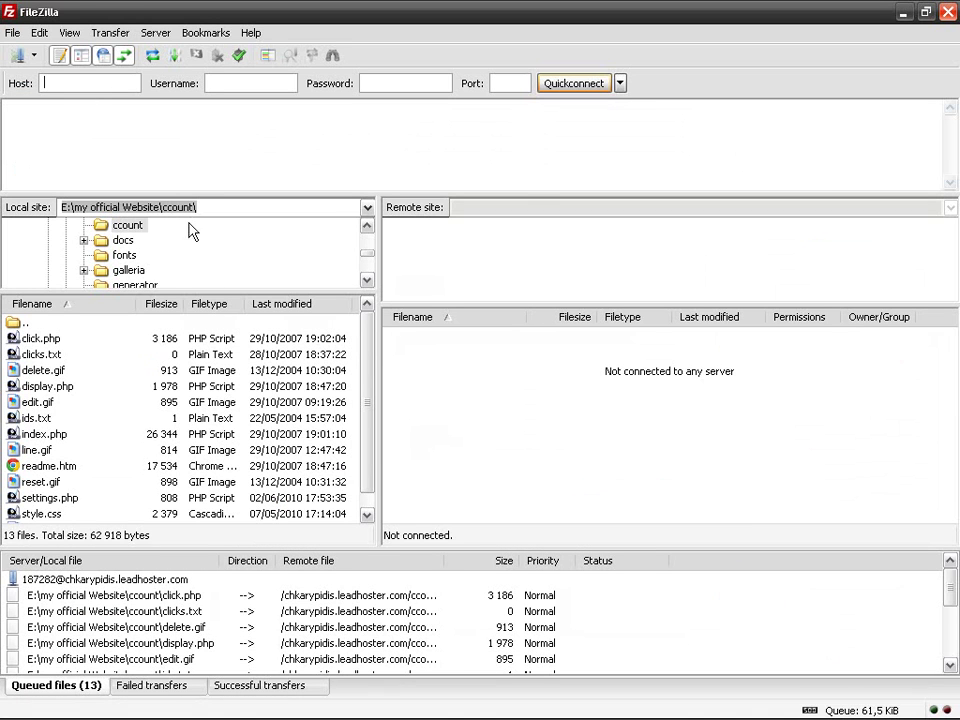
left_click_drag(244, 193, 250, 181)
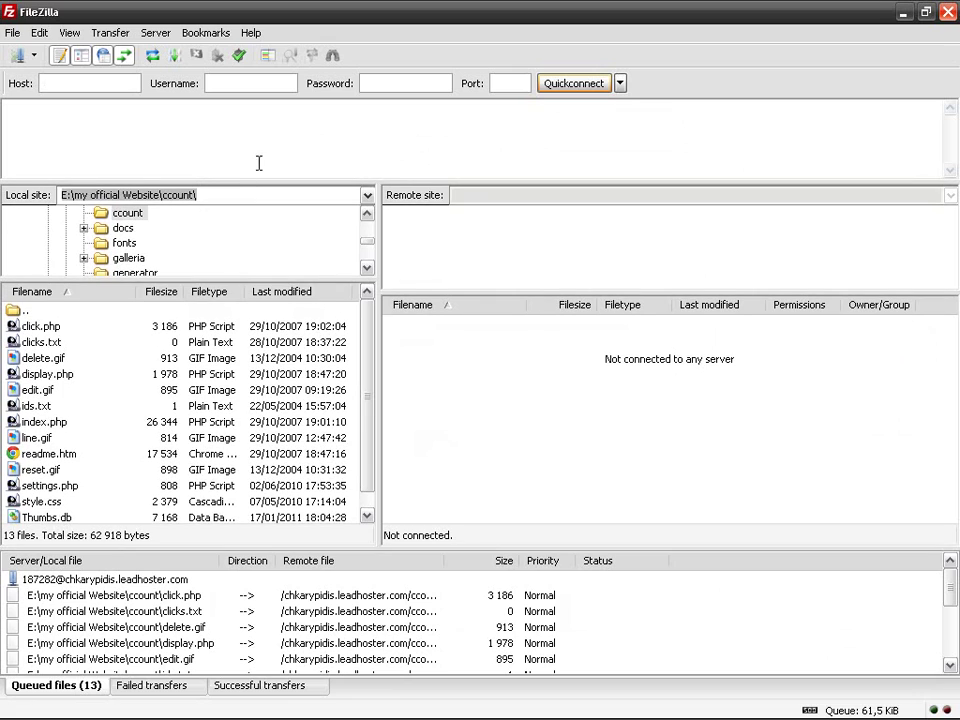
- Change FileZilla's interface language to French (fr) in the settings
left_click(17, 34)
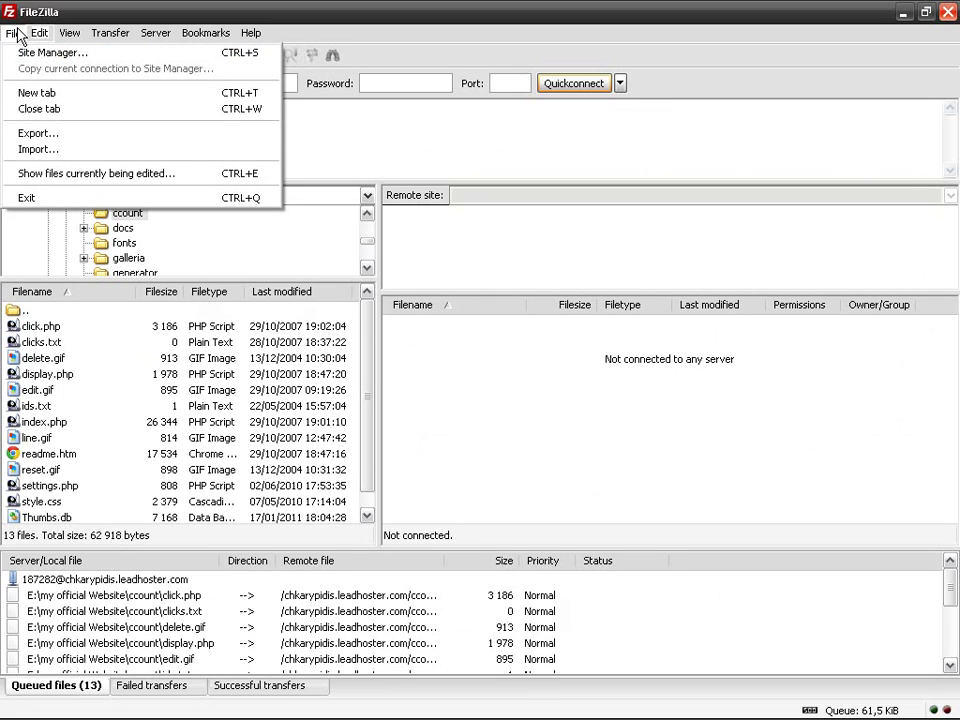
left_click(75, 94)
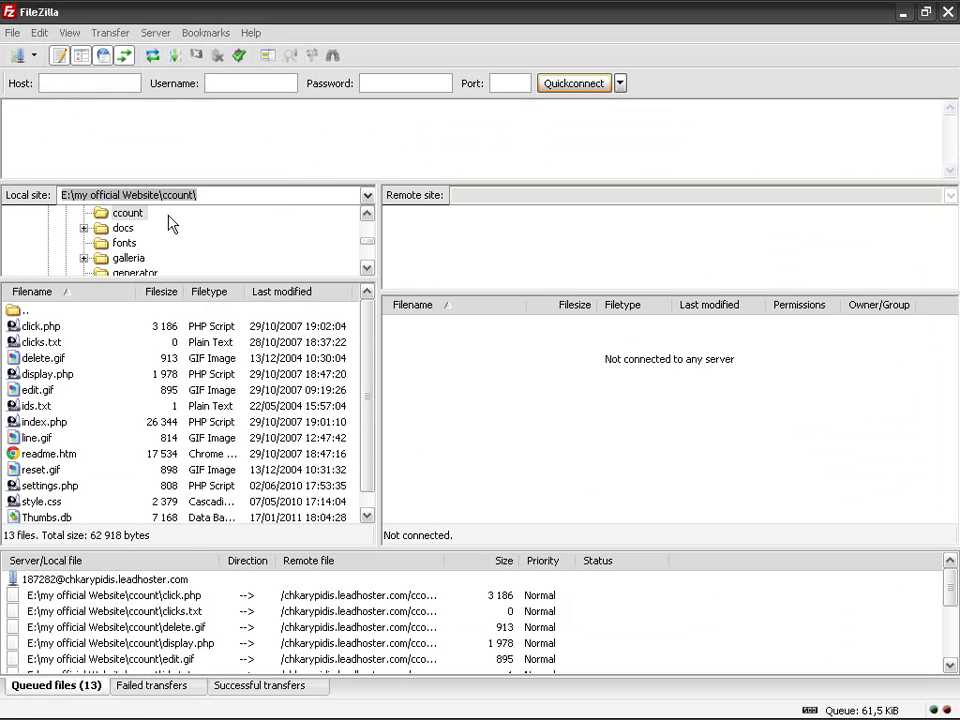
left_click(250, 459)
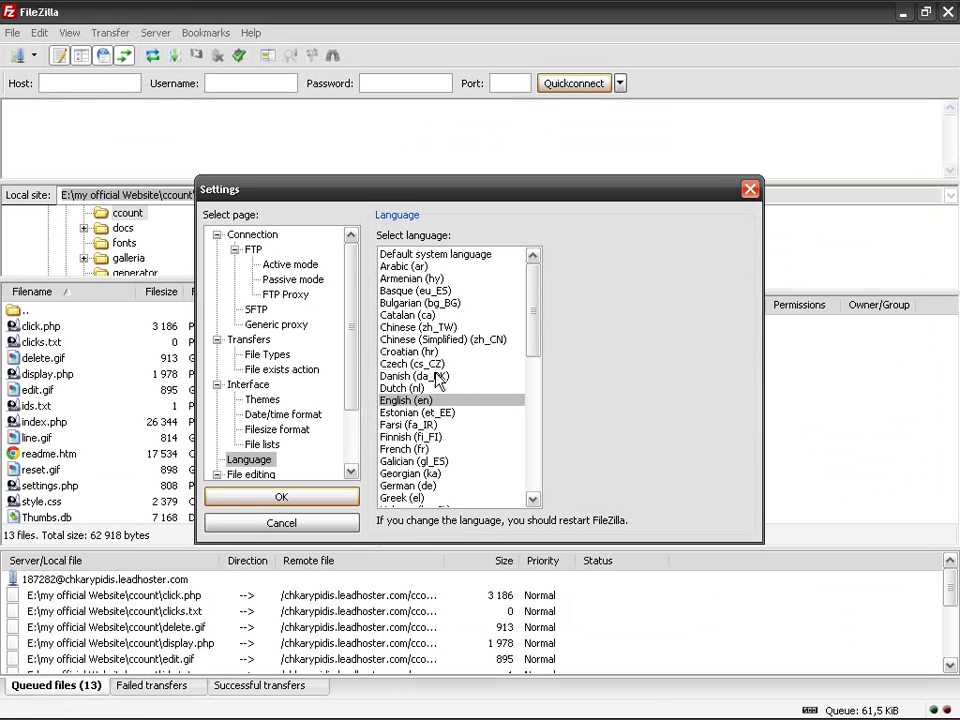
left_click(405, 449)
left_click(281, 497)
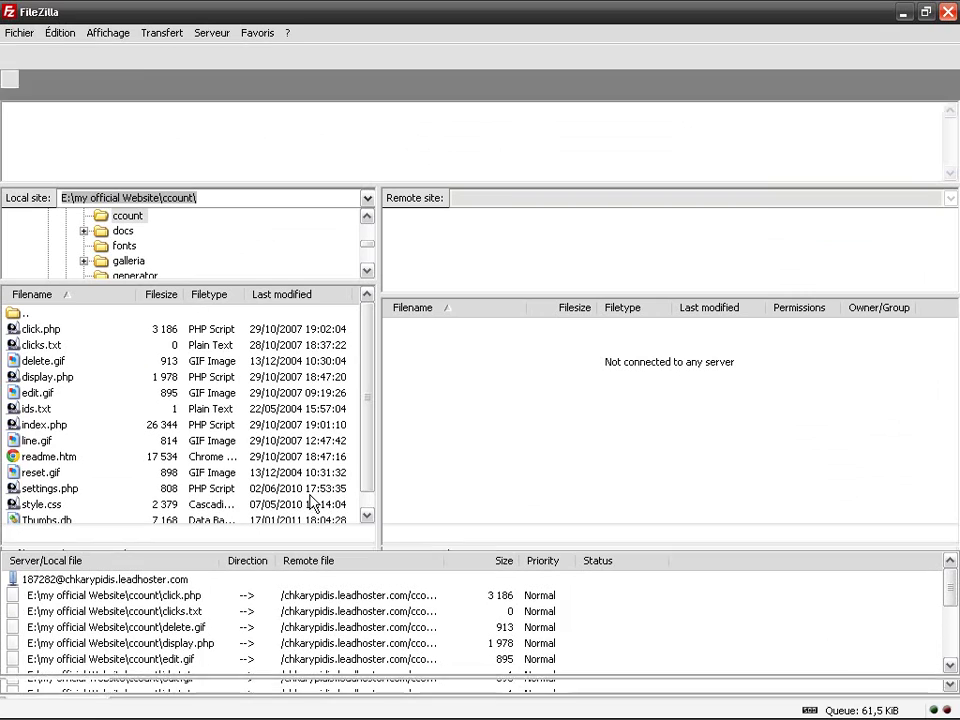
- Create a new site named dl.free.fr under Mes Sites in the Site Manager
left_click(21, 36)
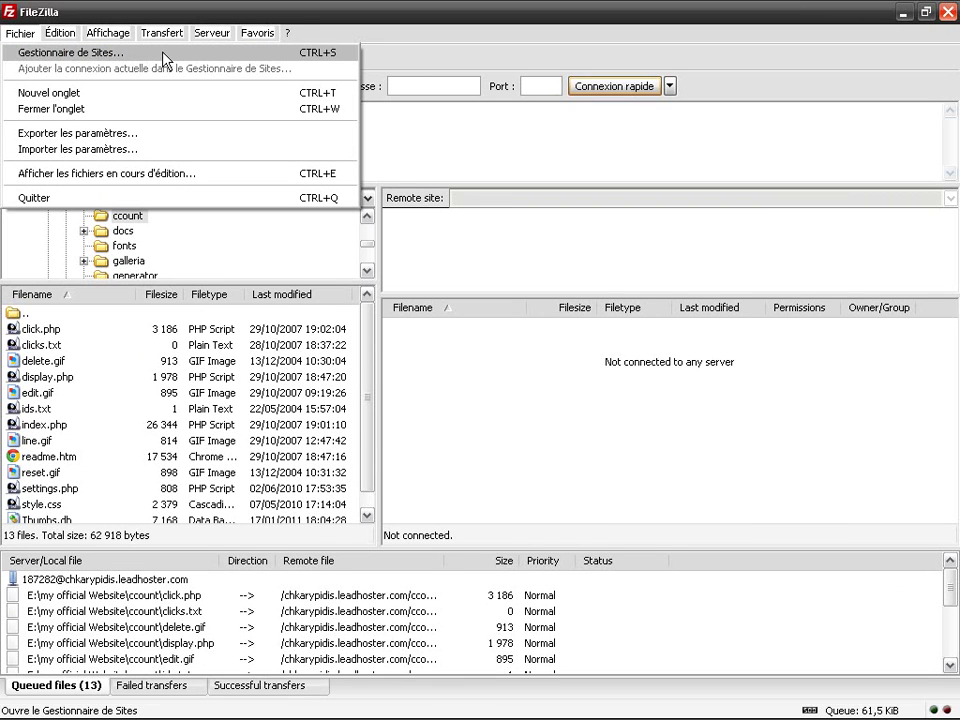
left_click(75, 56)
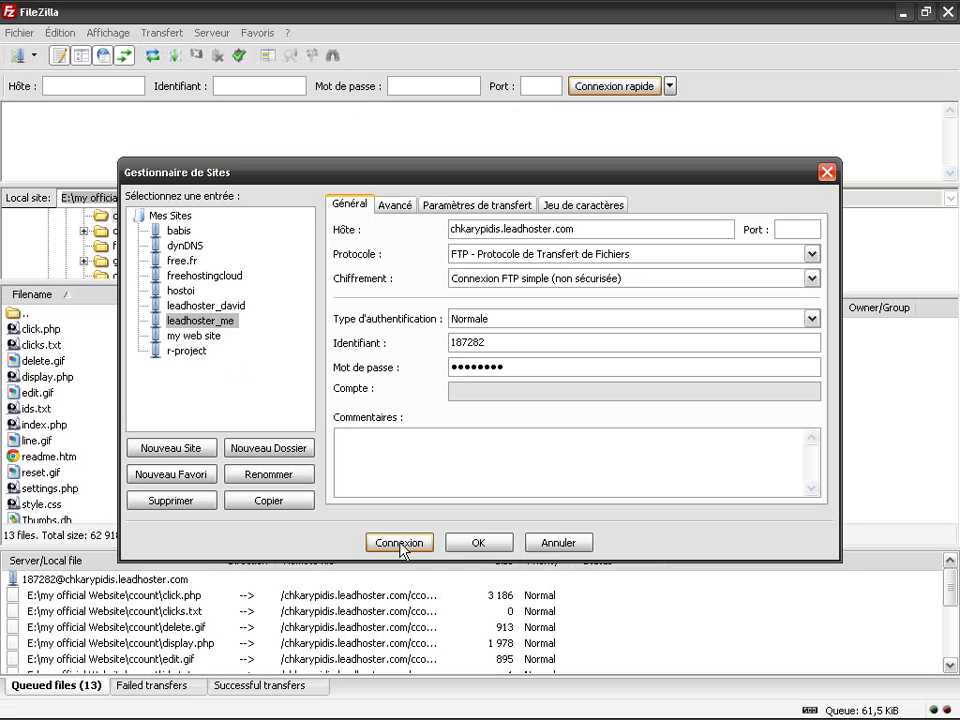
left_click(180, 260)
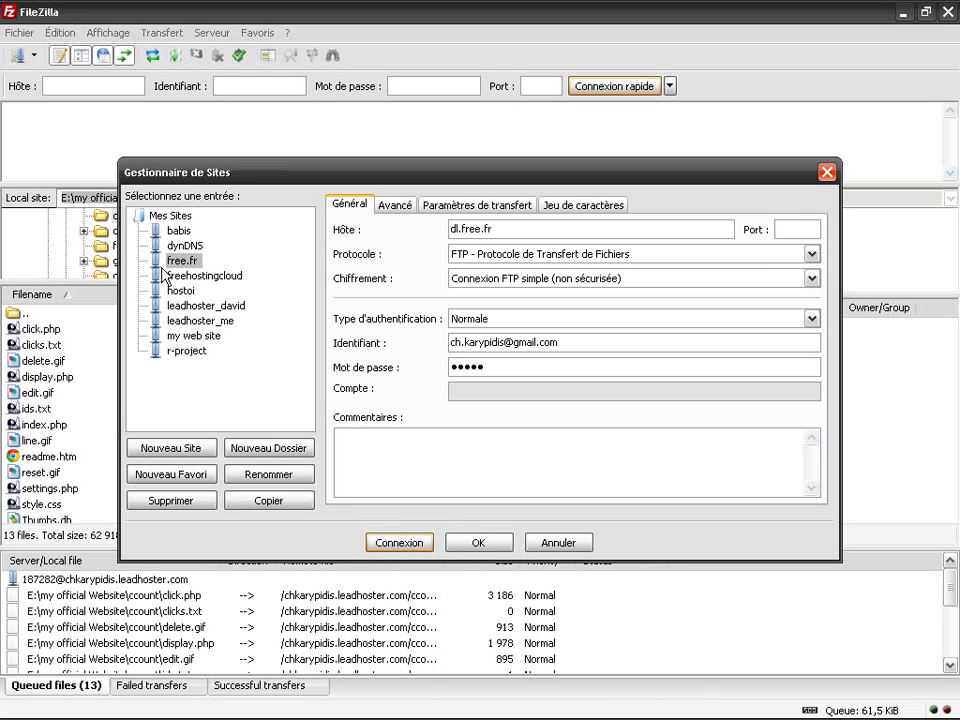
left_click(178, 228)
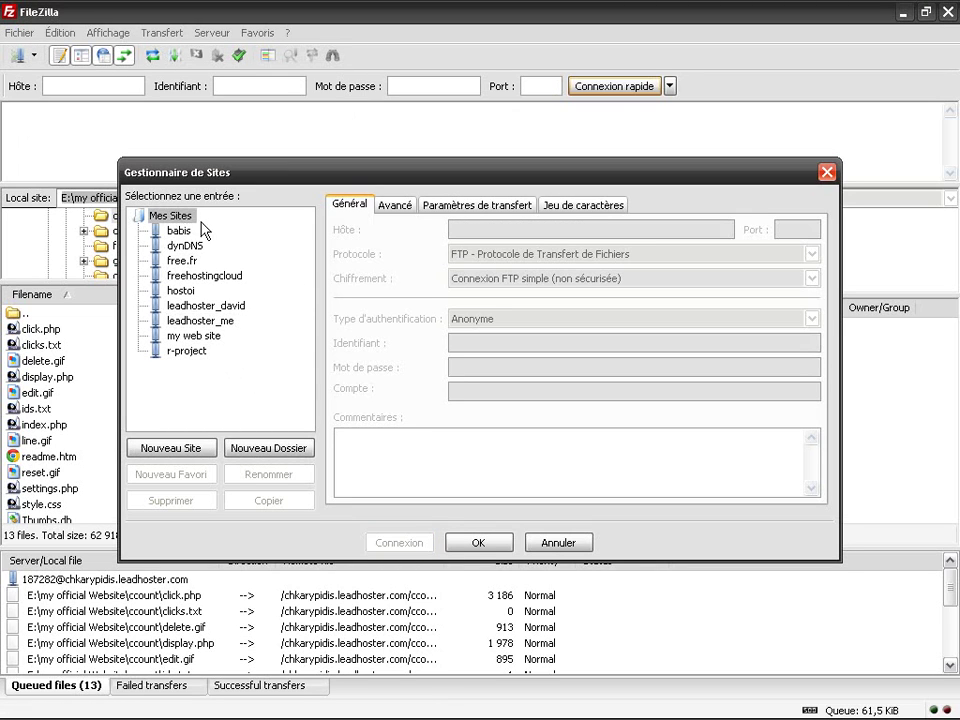
left_click(194, 450)
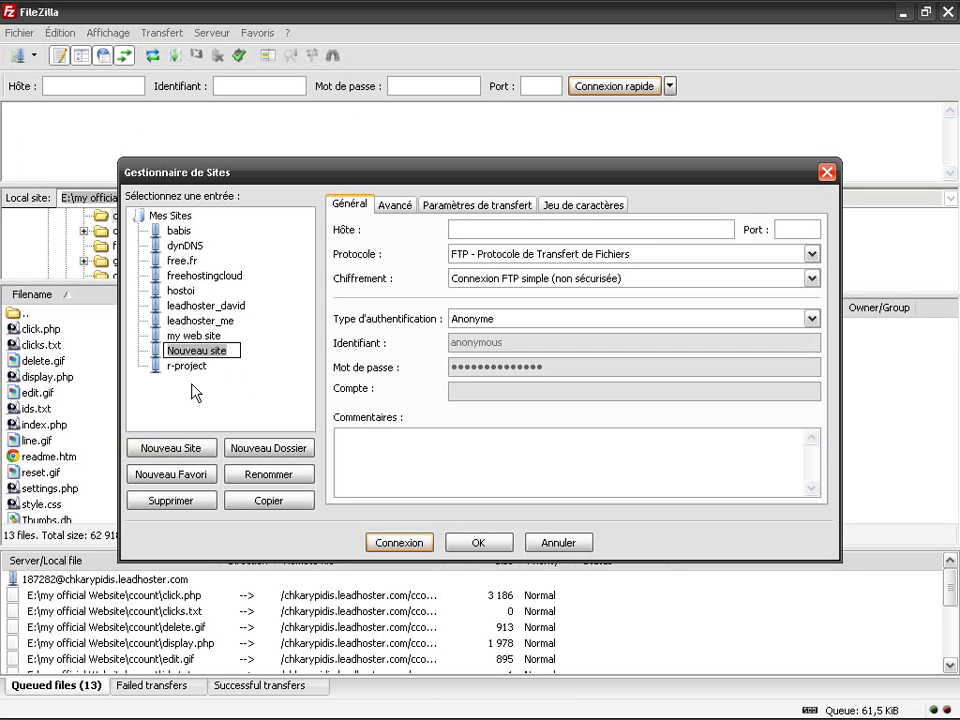
type("dl.")
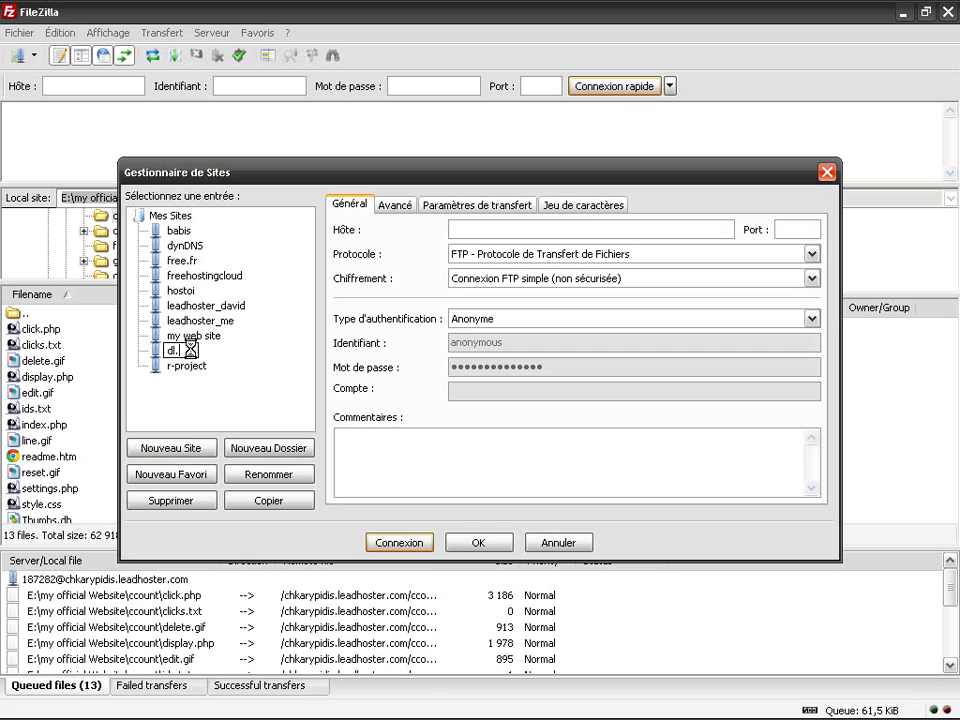
type("fr")
key("BackSpace")
key("BackSpace")
type("ee.fr")
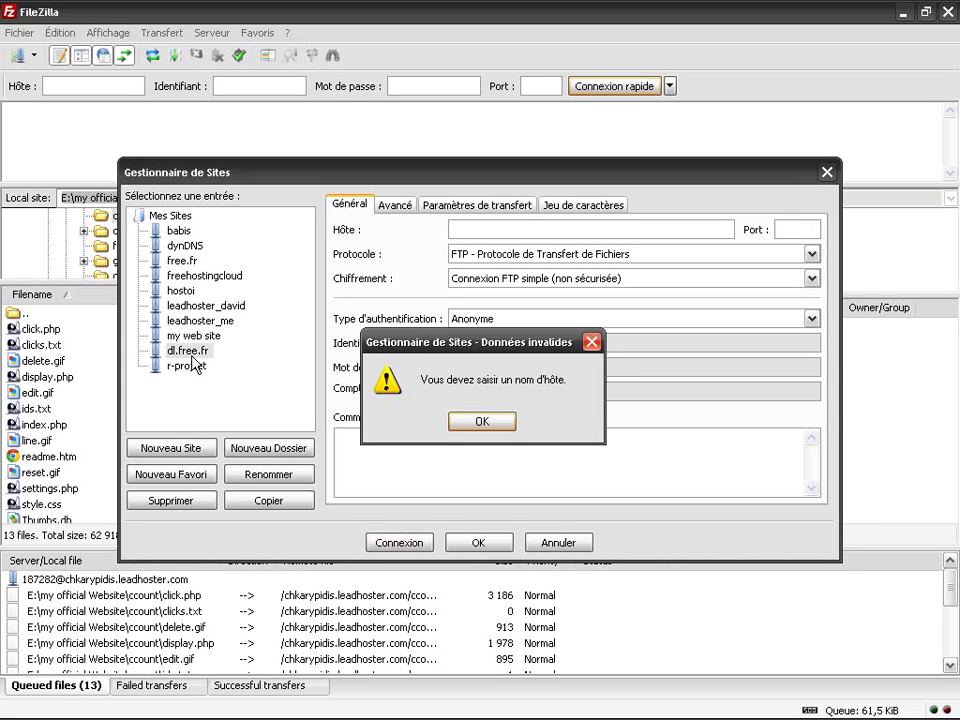
left_click(495, 427)
- Switch to Chrome, open the FTP instructions from the dl.free.fr upload page and highlight the server address
left_click(508, 227)
left_click_drag(450, 180, 570, 10)
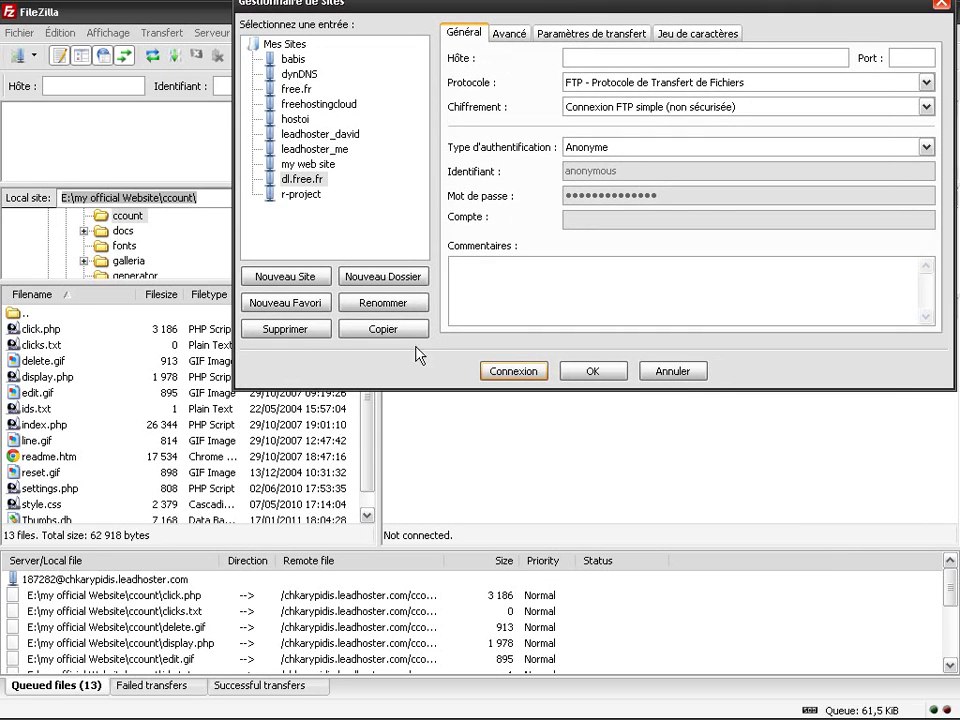
left_click(311, 703)
left_click(189, 703)
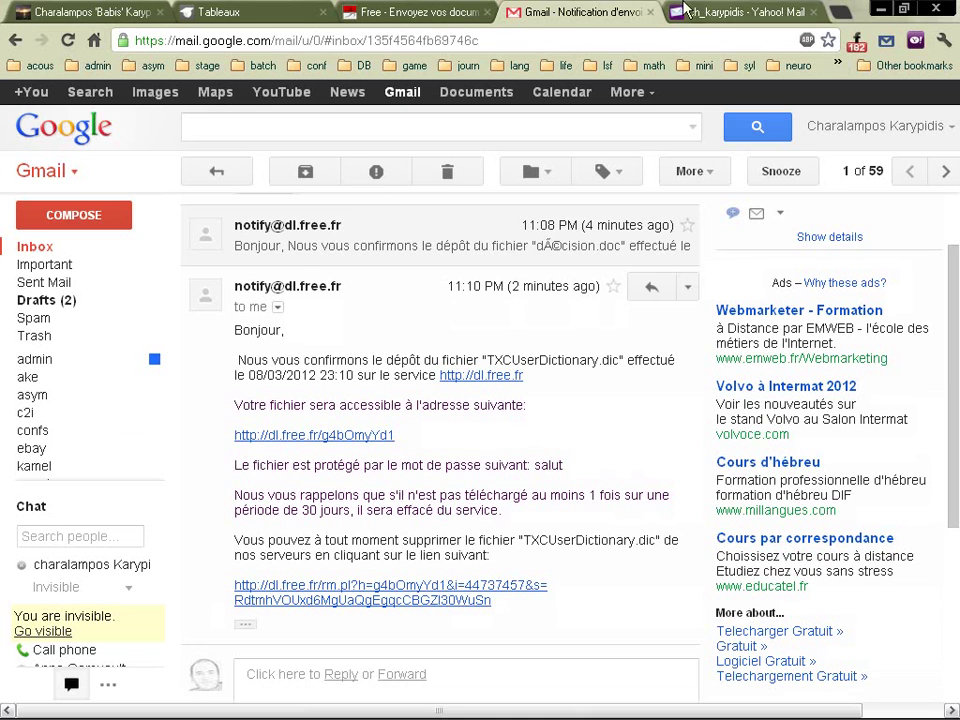
left_click(410, 10)
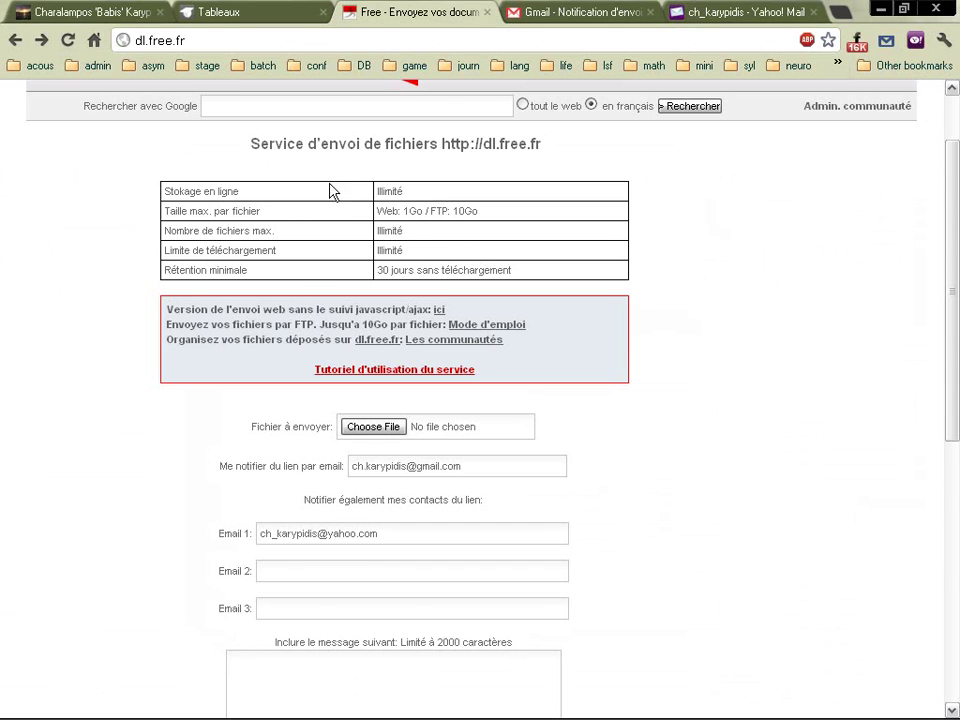
scroll(481, 415, "up", 1)
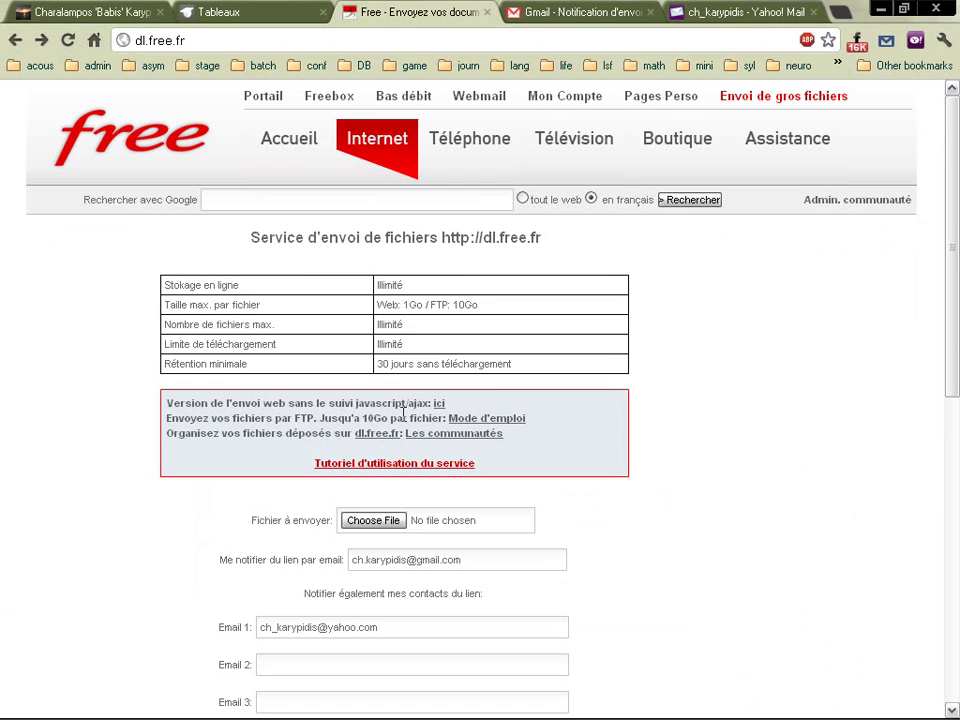
left_click(506, 421)
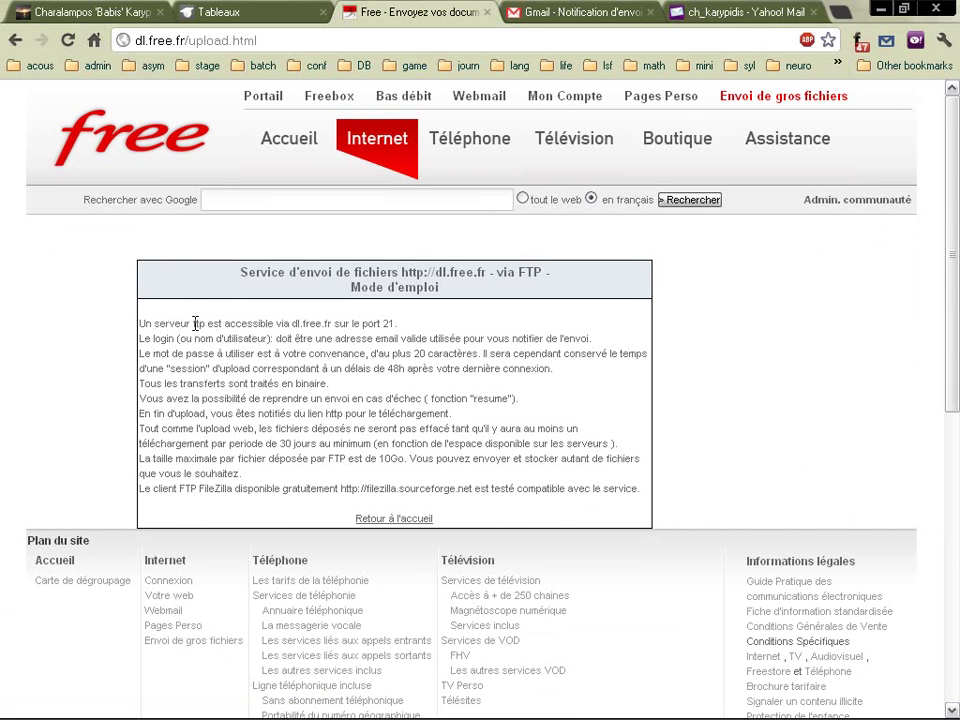
left_click_drag(294, 323, 322, 324)
- Back in FileZilla, set the new site's host to dl.free.fr and its port to 21
left_click(525, 713)
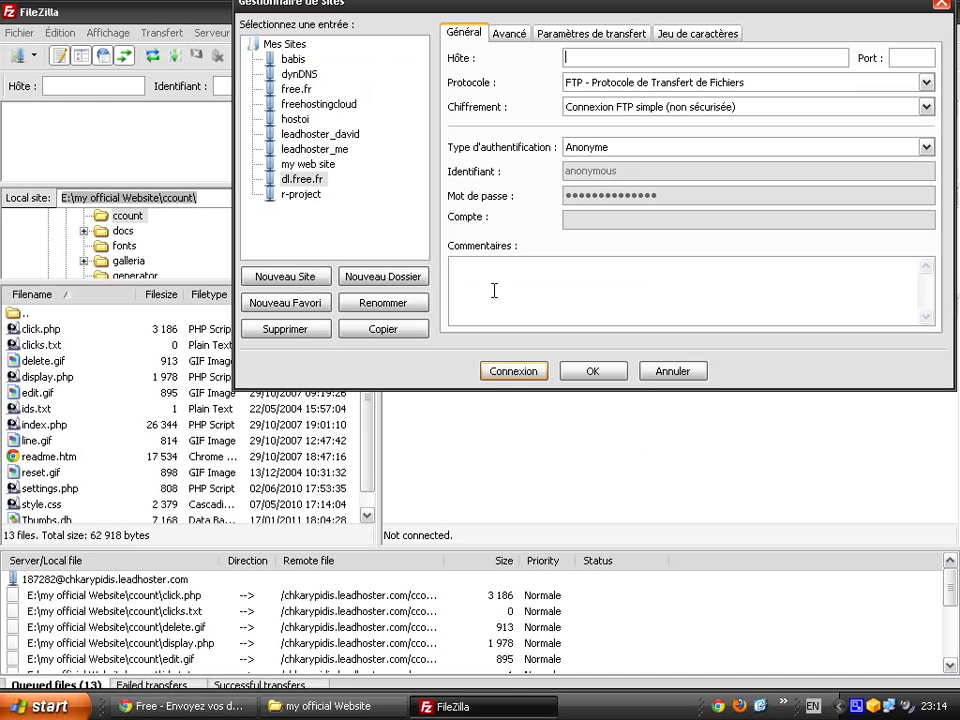
left_click(616, 58)
type("dl.free.fr")
key("Tab")
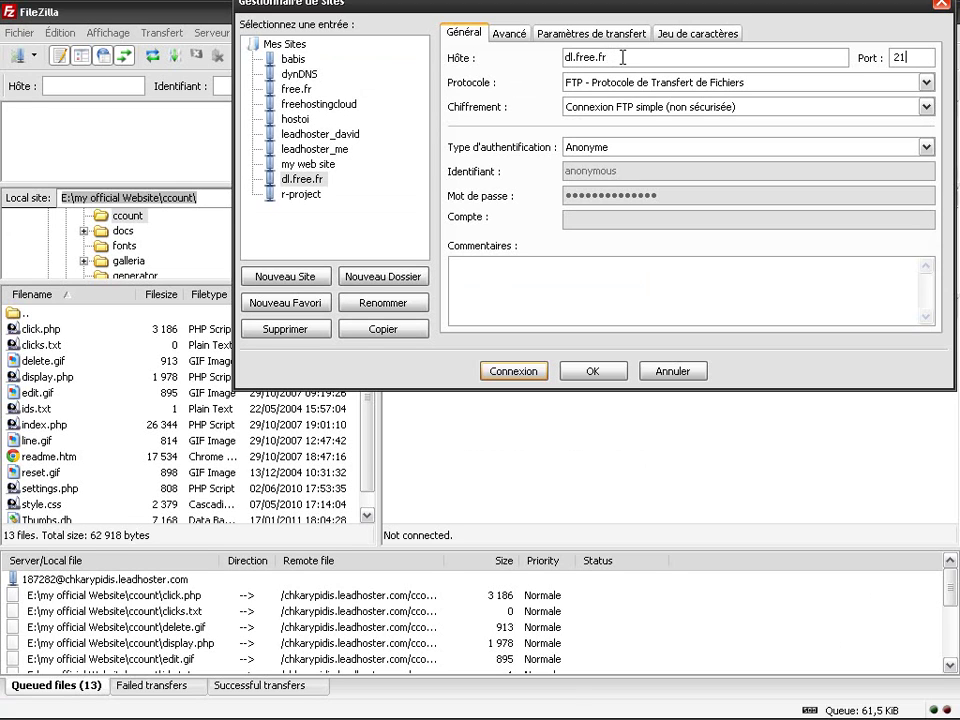
- Check the login rules in the FTP instructions, set the authentication type to Normale and enter the notification e-mail address as the login
left_click(190, 706)
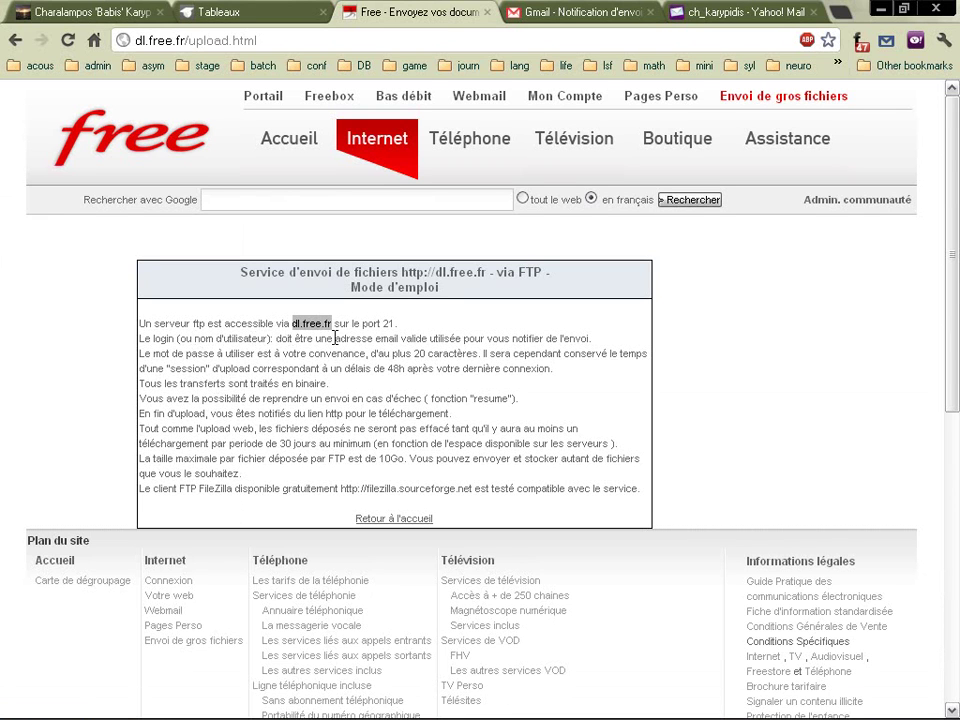
left_click(500, 707)
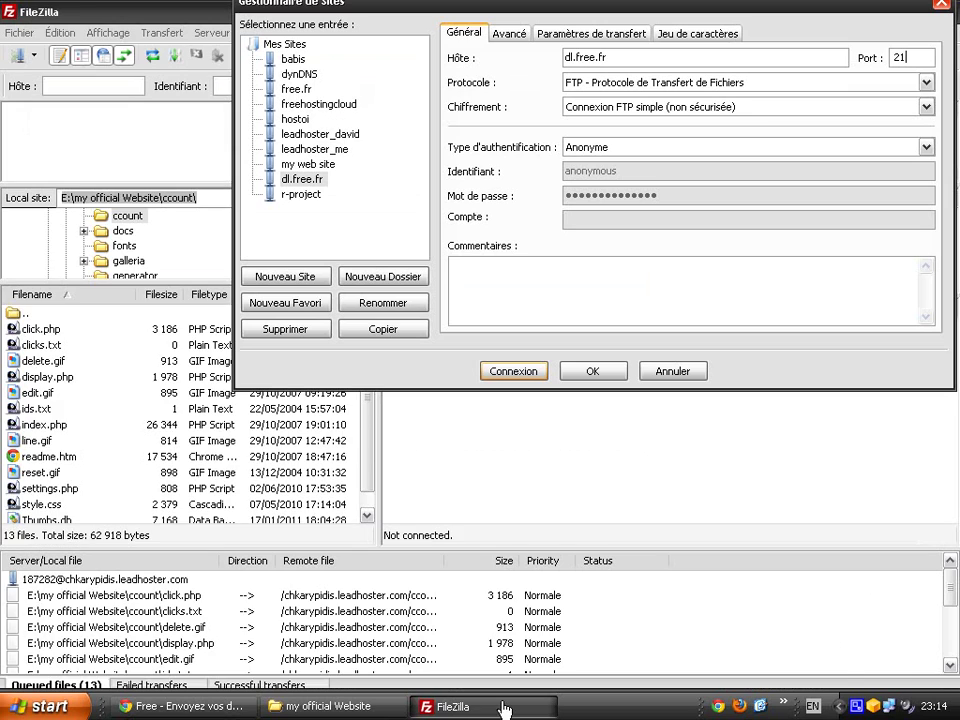
left_click(742, 150)
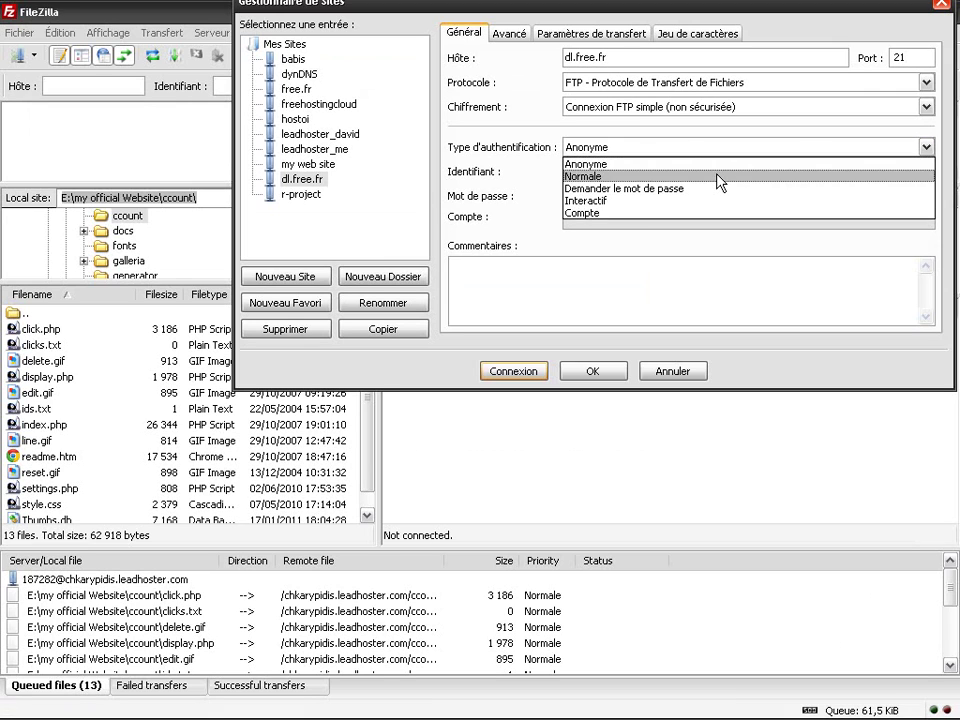
left_click(714, 172)
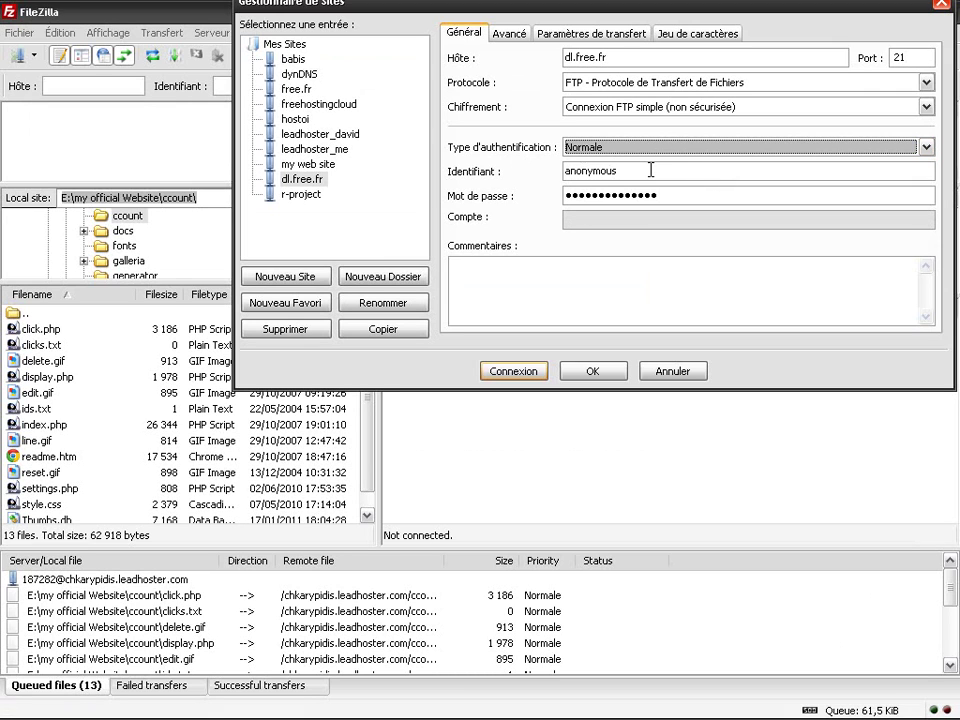
left_click_drag(650, 170, 482, 170)
type("dl.free.fr")
key("ctrl+a")
type("ch")
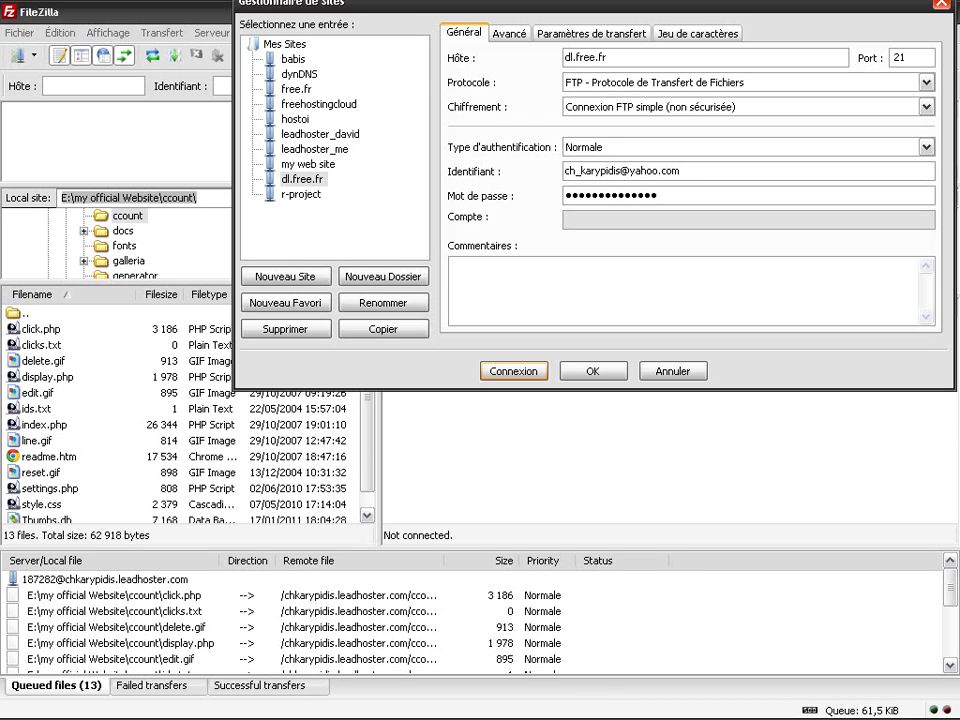
- Review the notification e-mail fields on the Chrome upload form and reopen the FTP instructions
left_click(205, 710)
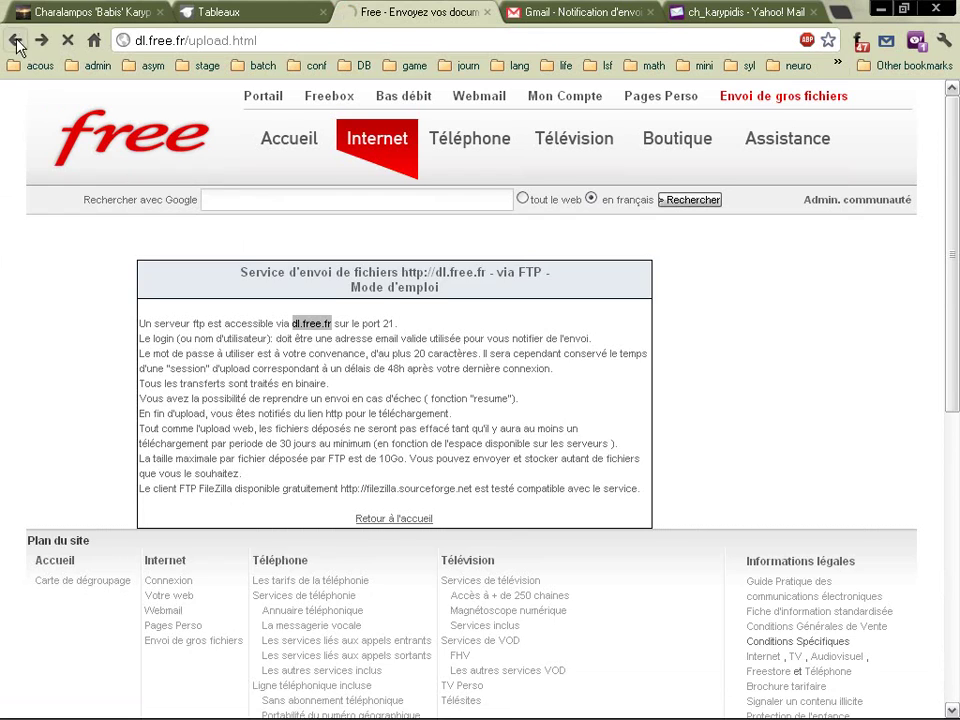
left_click(15, 40)
scroll(403, 484, "down", 1)
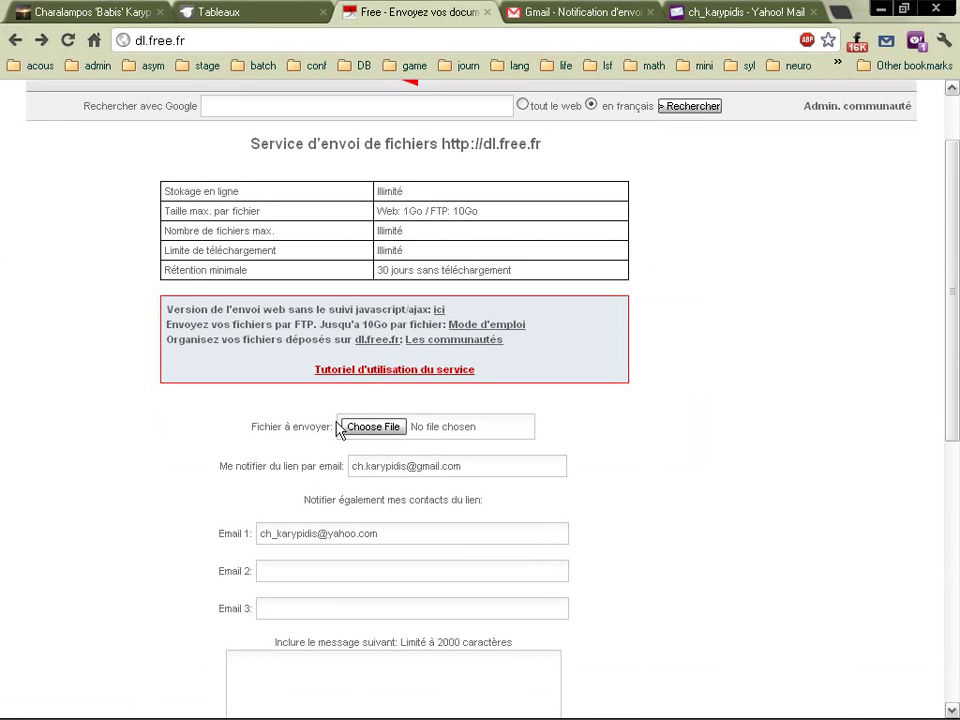
left_click(495, 326)
- Return to FileZilla and clear the prefilled password of the dl.free.fr site
left_click(455, 708)
left_click_drag(680, 197, 570, 202)
key("BackSpace")
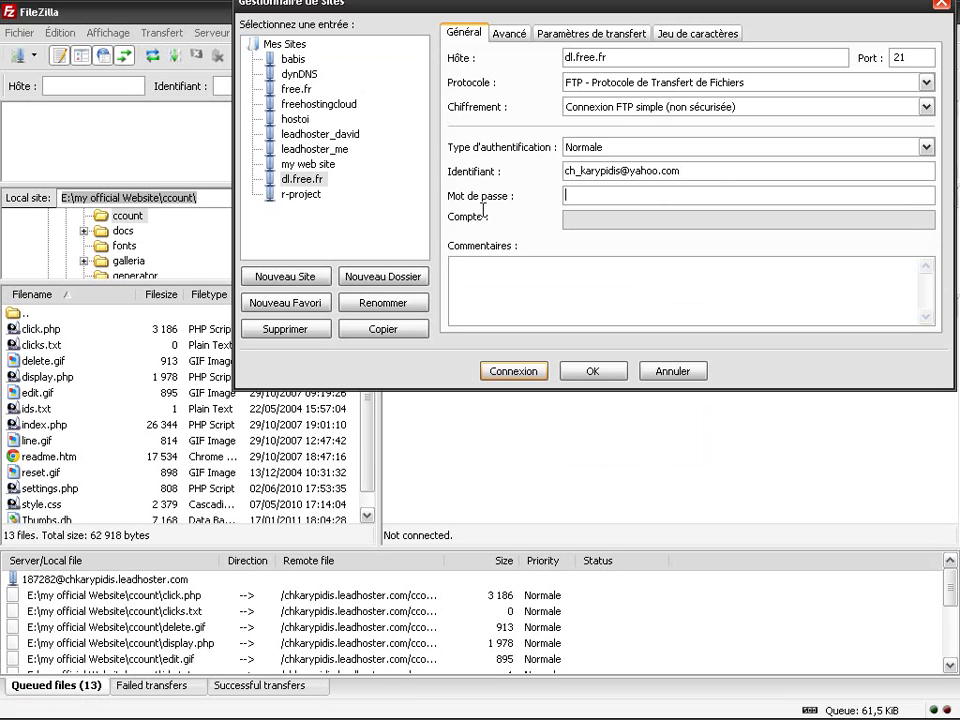
left_click_drag(720, 174, 559, 176)
left_click(578, 195)
- Look over the site's advanced settings and the FTP instructions, then save the site entry and close the Site Manager
left_click(507, 36)
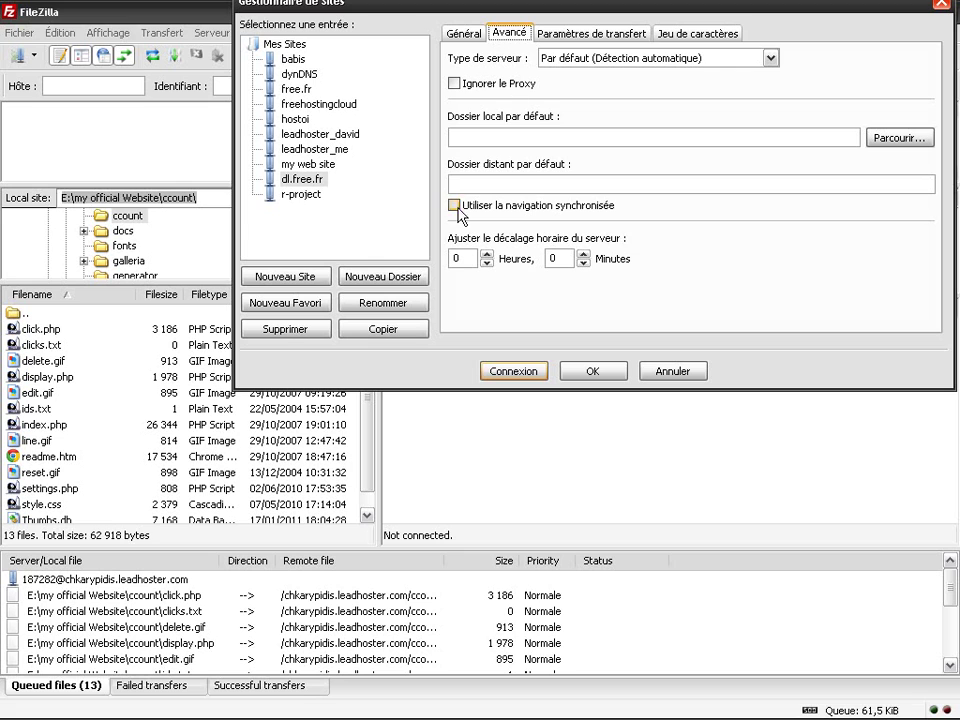
mouse_move(415, 706)
left_click(178, 706)
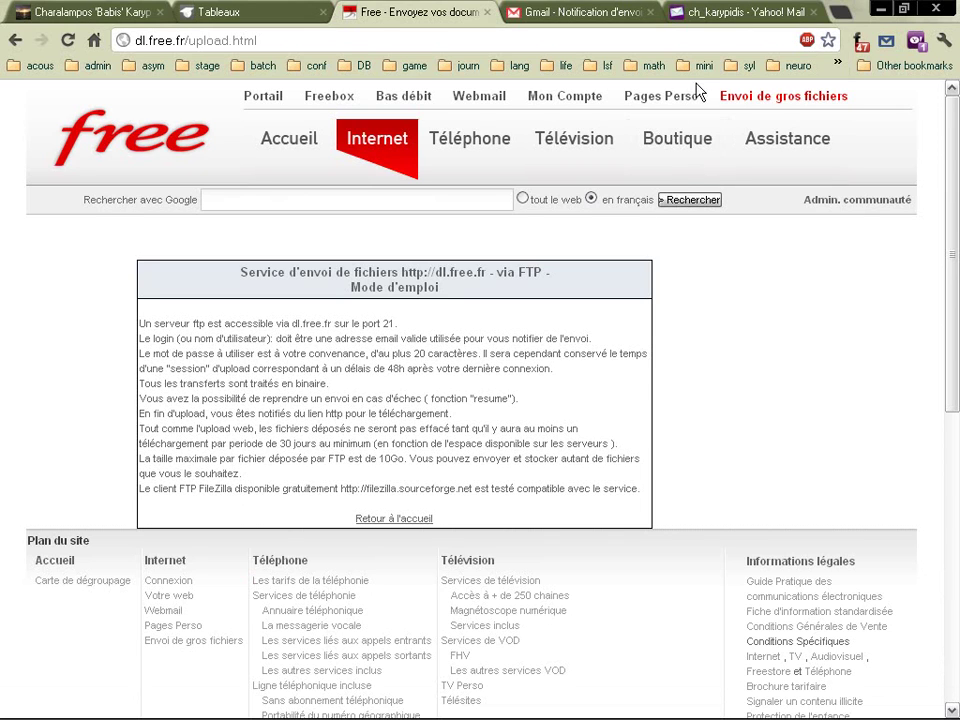
left_click(881, 9)
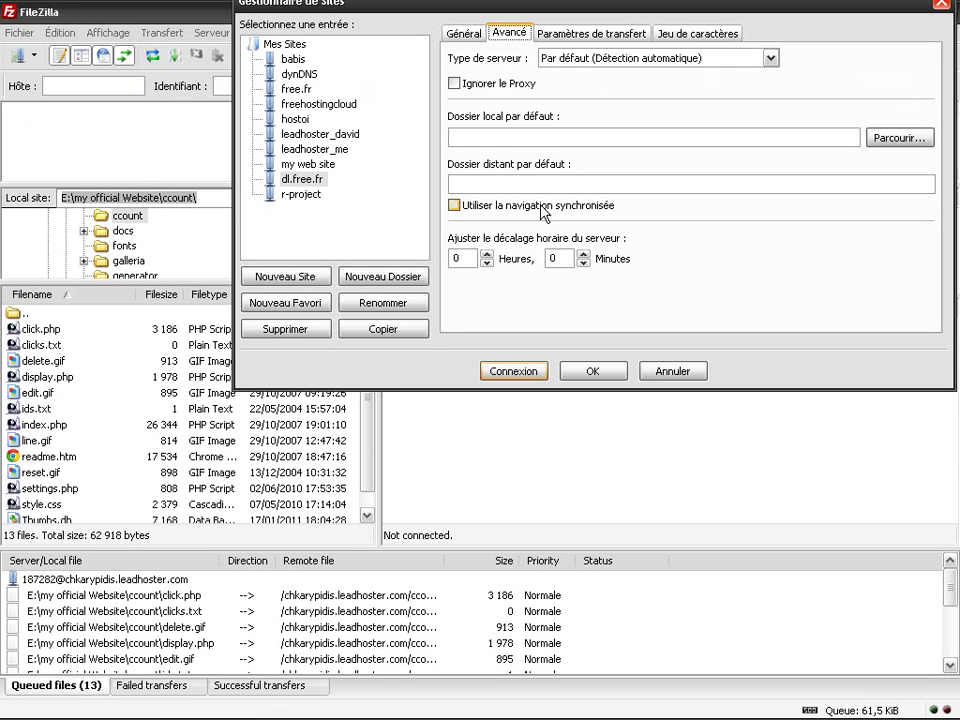
left_click_drag(581, 6, 574, 27)
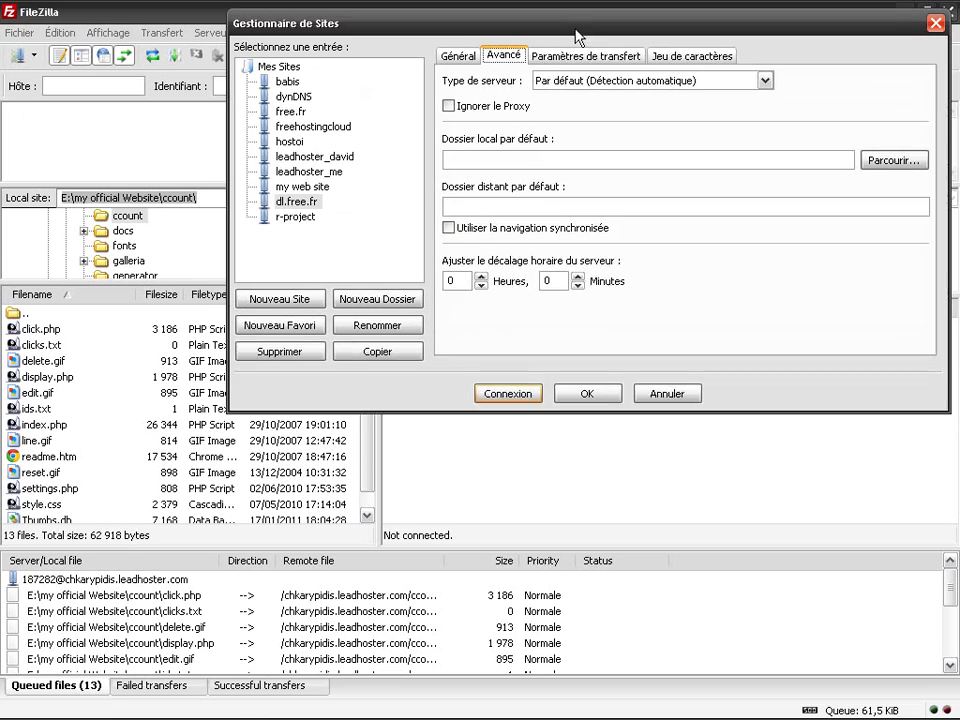
left_click(575, 420)
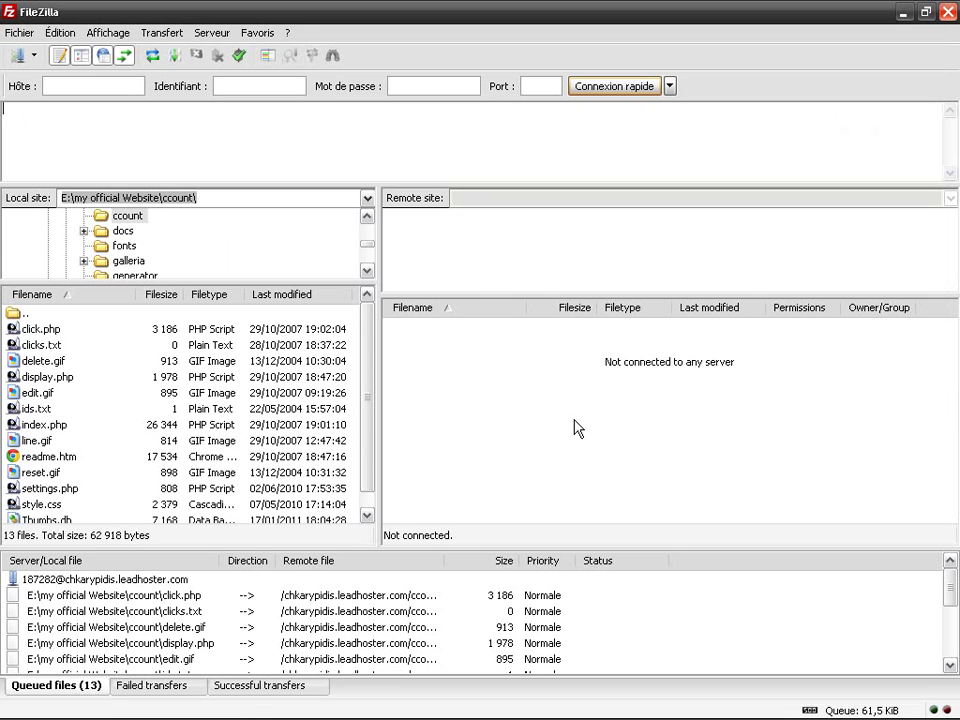
- Connect to the saved dl.free.fr site from the Site Manager
left_click(22, 33)
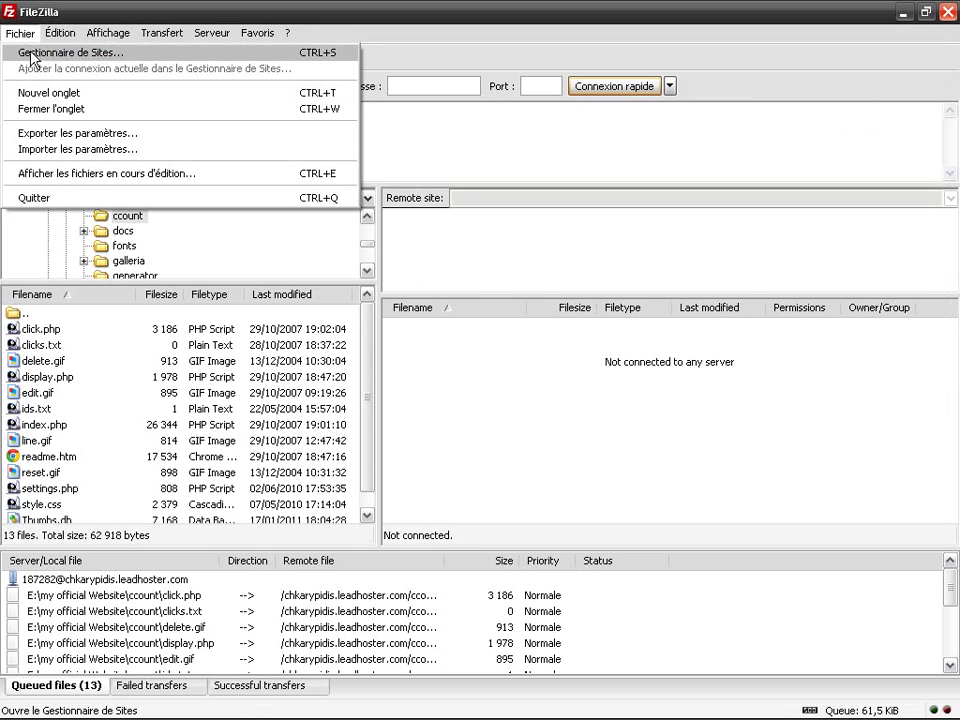
left_click(105, 57)
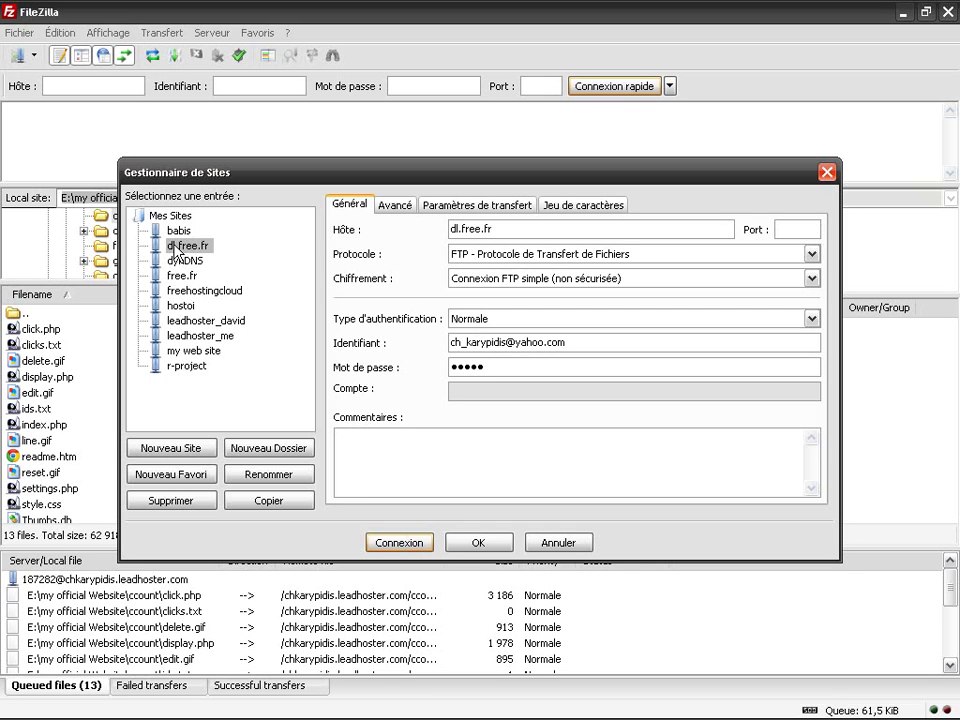
left_click(399, 543)
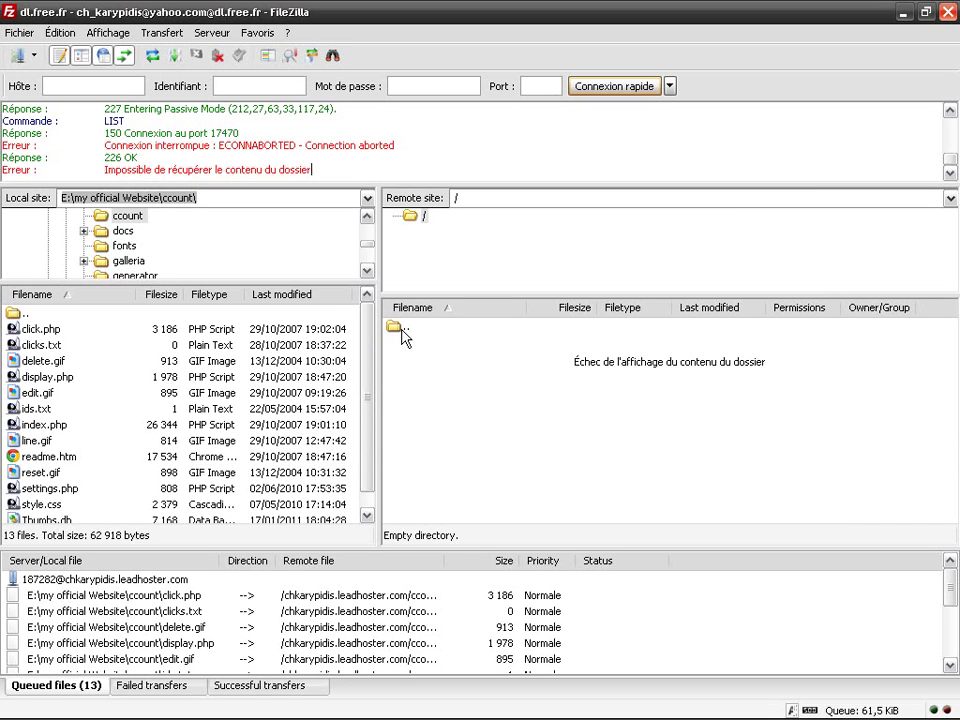
mouse_move(112, 360)
left_mouse_down()
mouse_move(432, 398)
mouse_move(195, 390)
mouse_move(124, 362)
left_mouse_up()
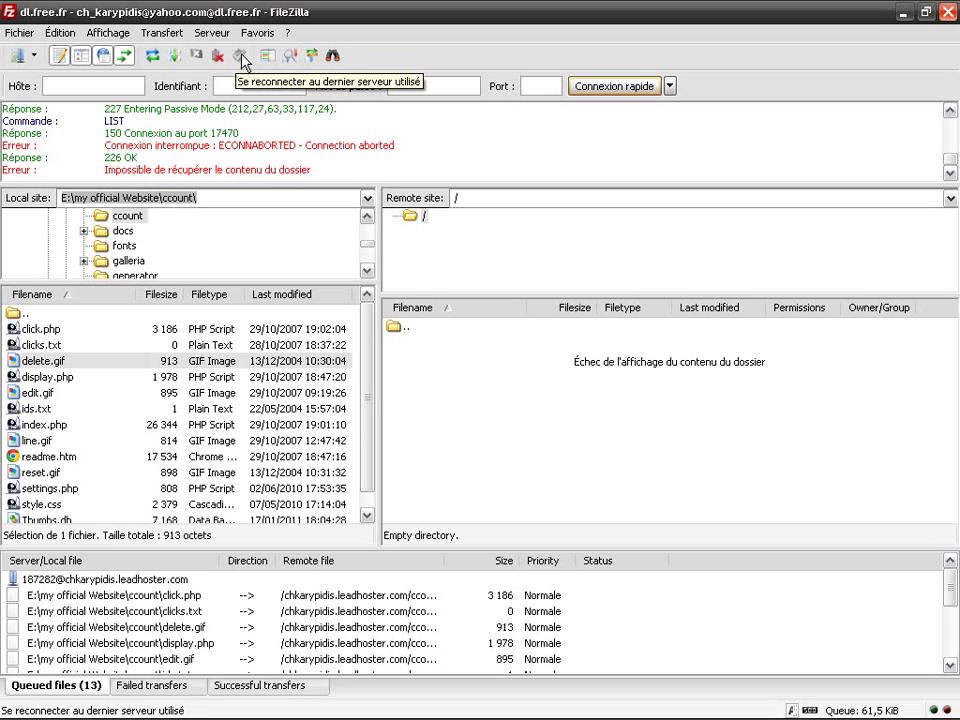
left_click(411, 331)
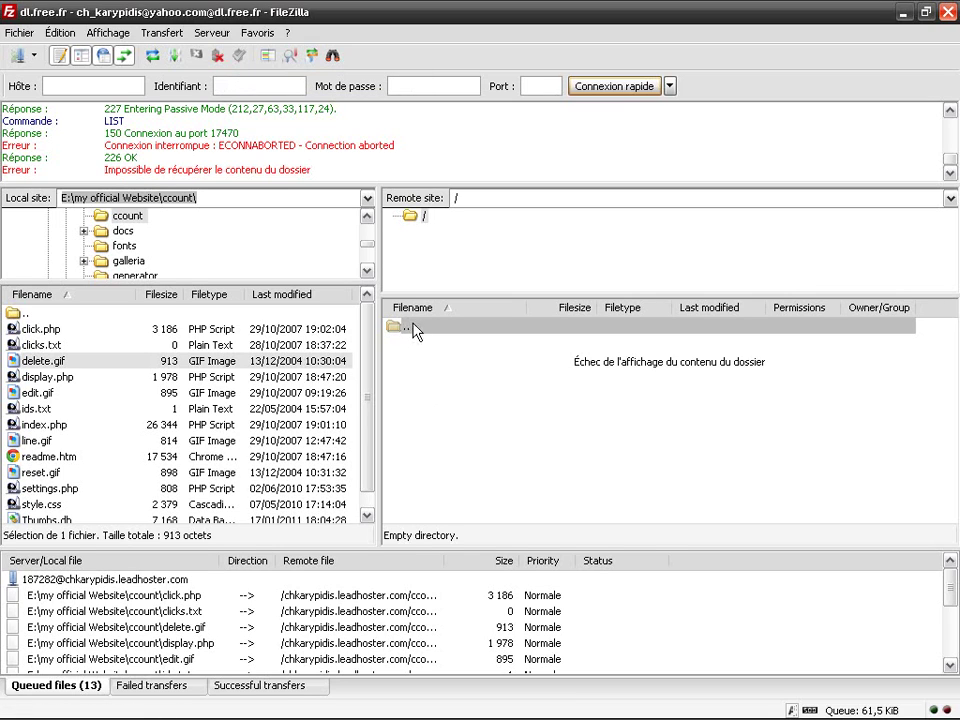
left_click(485, 372)
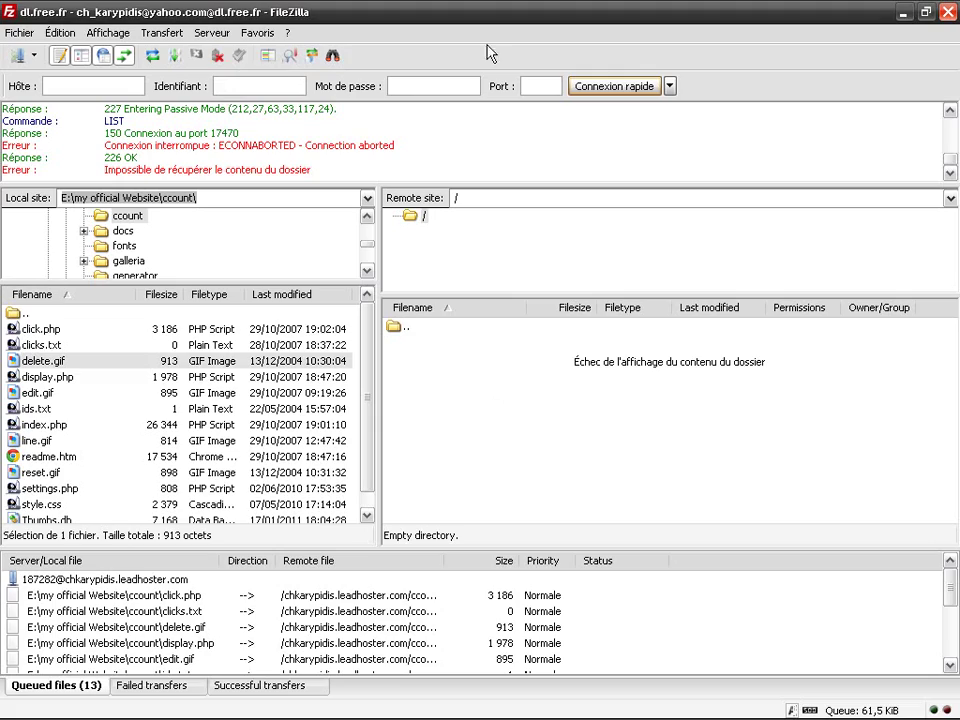
- Restore the FileZilla window to a smaller size, place My Documents beside it and upload TXCUserDictionary.dic to the remote root folder
double_click(405, 17)
mouse_move(405, 17)
left_mouse_down()
mouse_move(480, 20)
mouse_move(395, 21)
left_mouse_up()
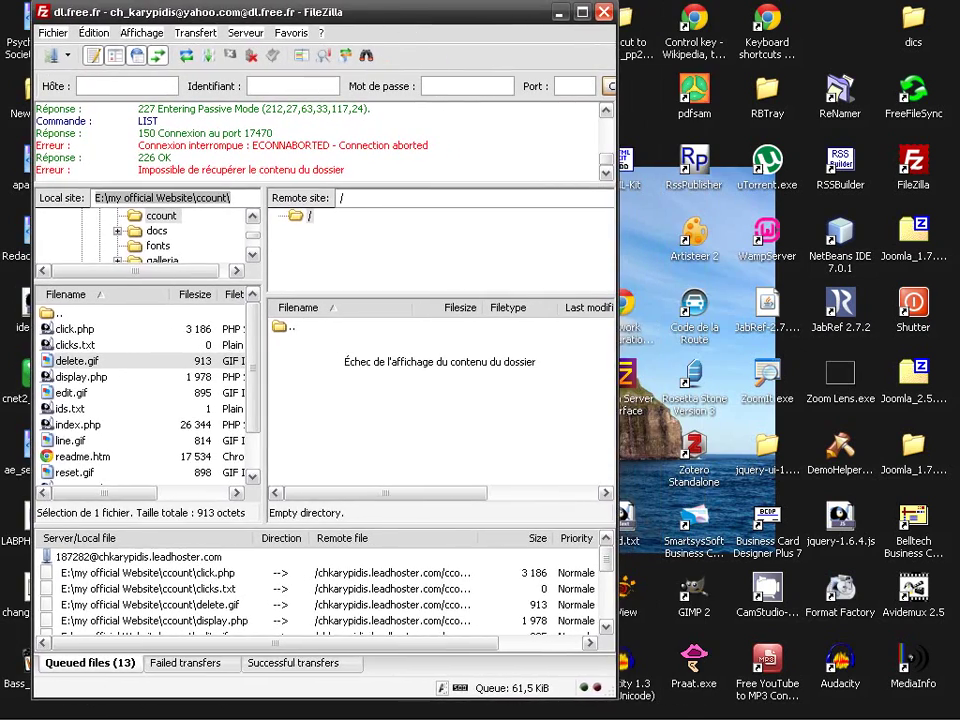
key("super")
left_click(250, 241)
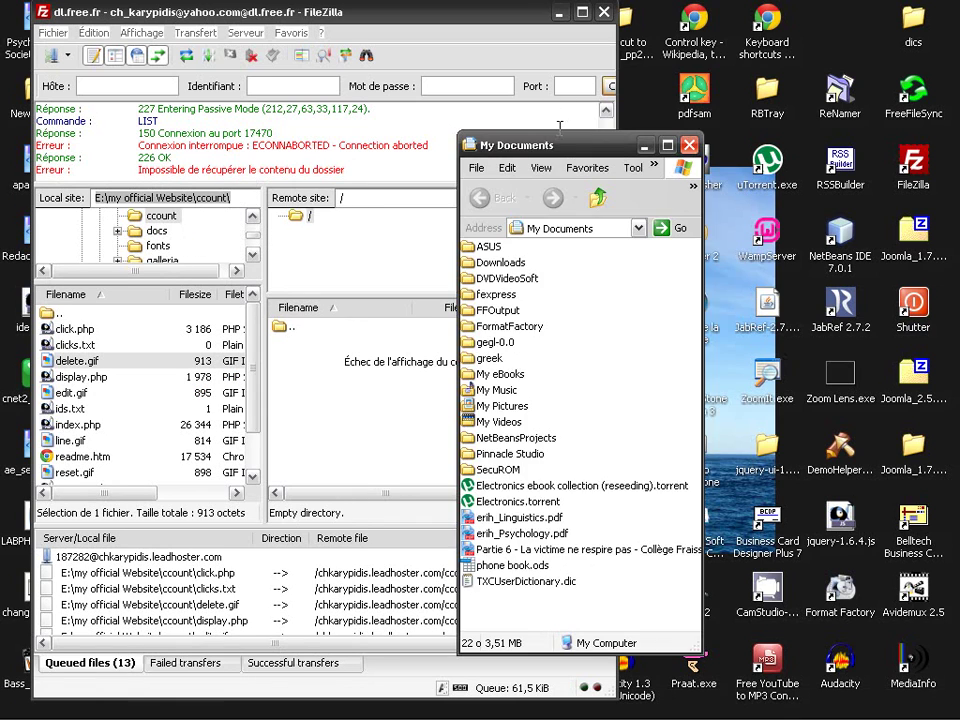
left_click_drag(560, 148, 700, 20)
left_click_drag(834, 515, 944, 692)
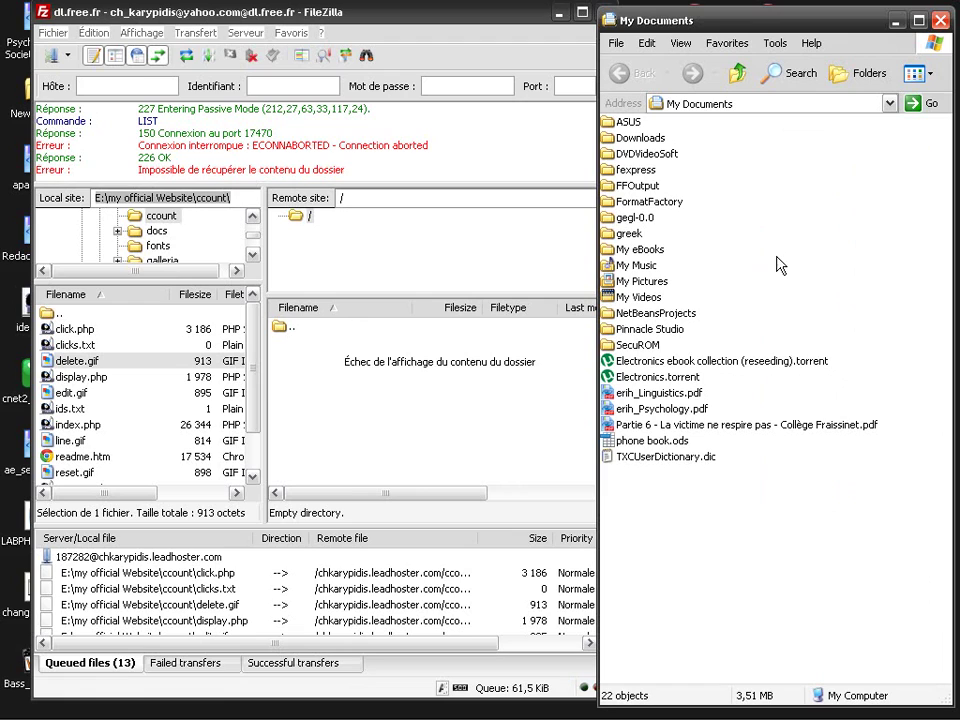
left_click(682, 460)
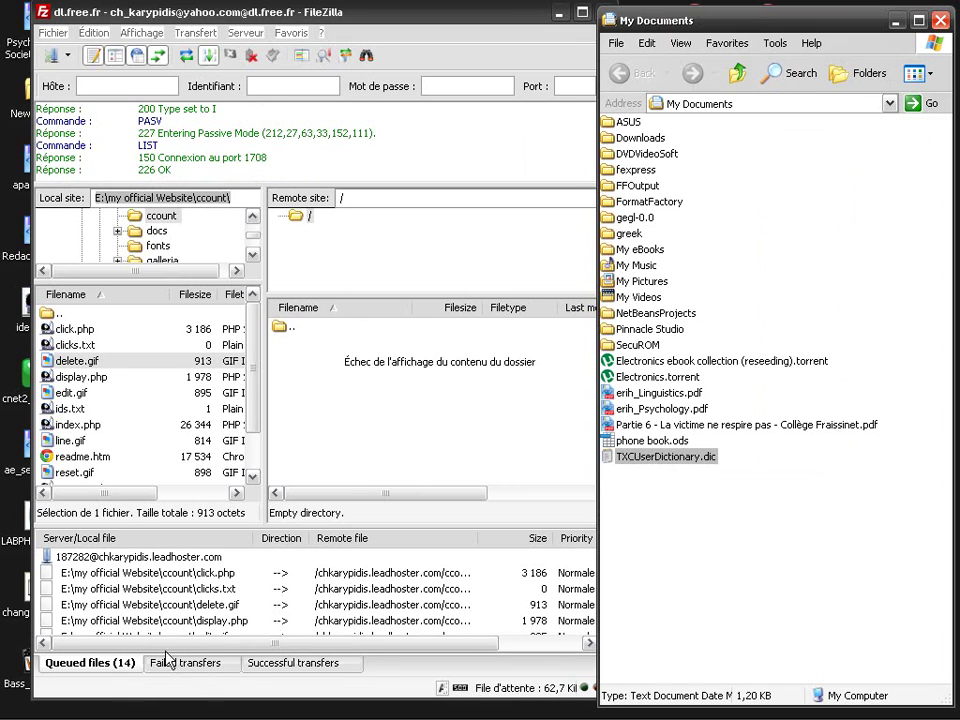
- Remove the old ccount transfers for the leadhoster server from the queue
left_click(173, 575)
left_click_drag(173, 575, 287, 595)
key("Delete")
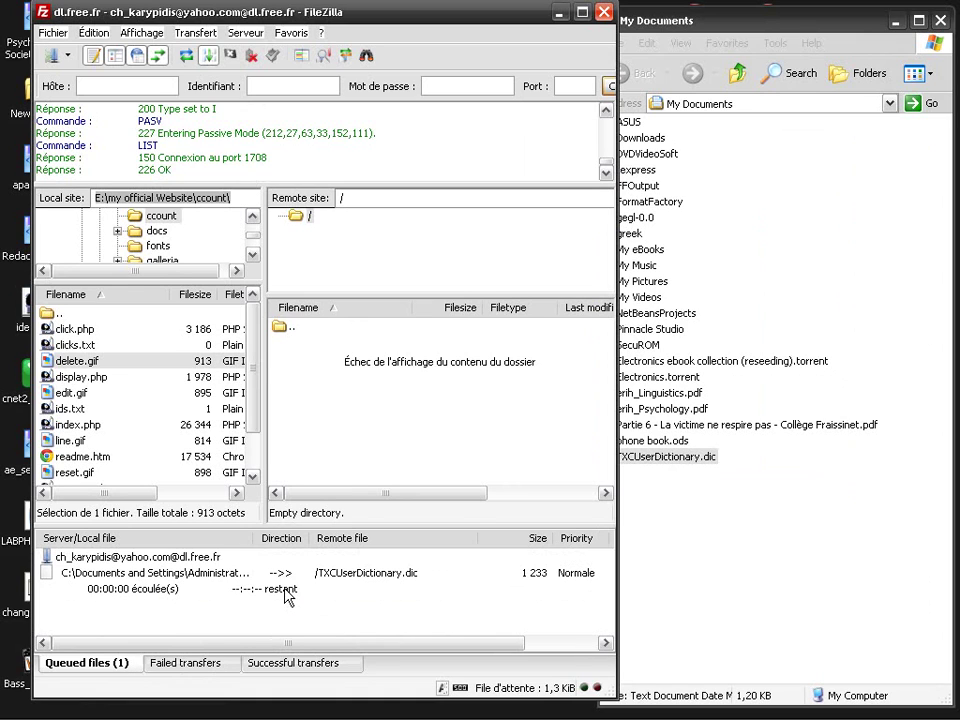
- Select the queued TXCUserDictionary.dic transfer, maximize FileZilla and widen the queue's Status column
left_click(288, 572)
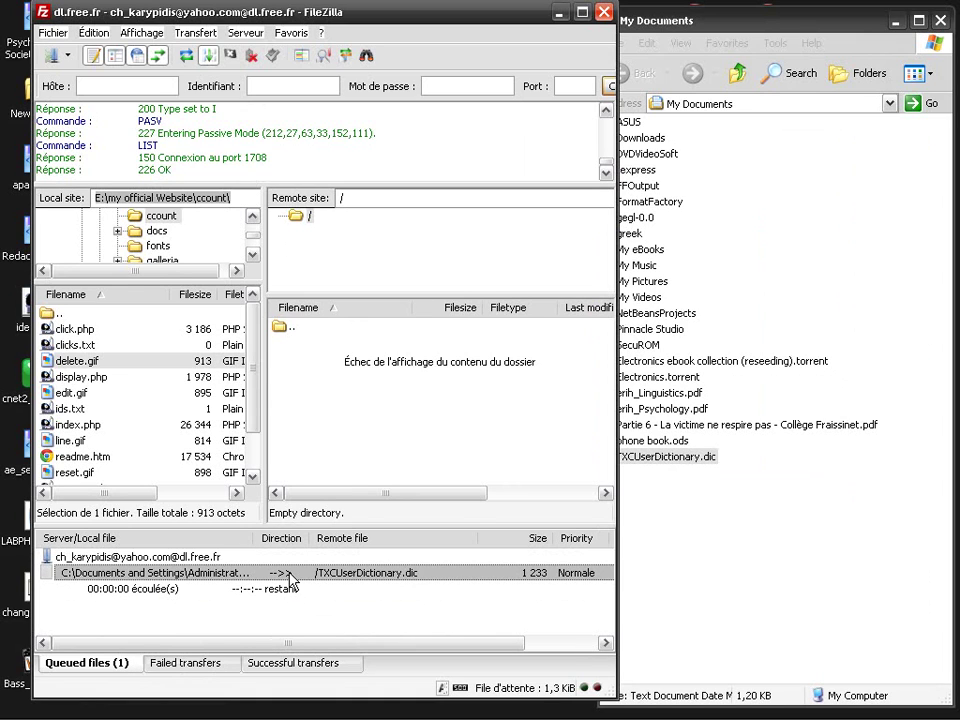
left_click(583, 13)
left_click_drag(667, 561, 702, 561)
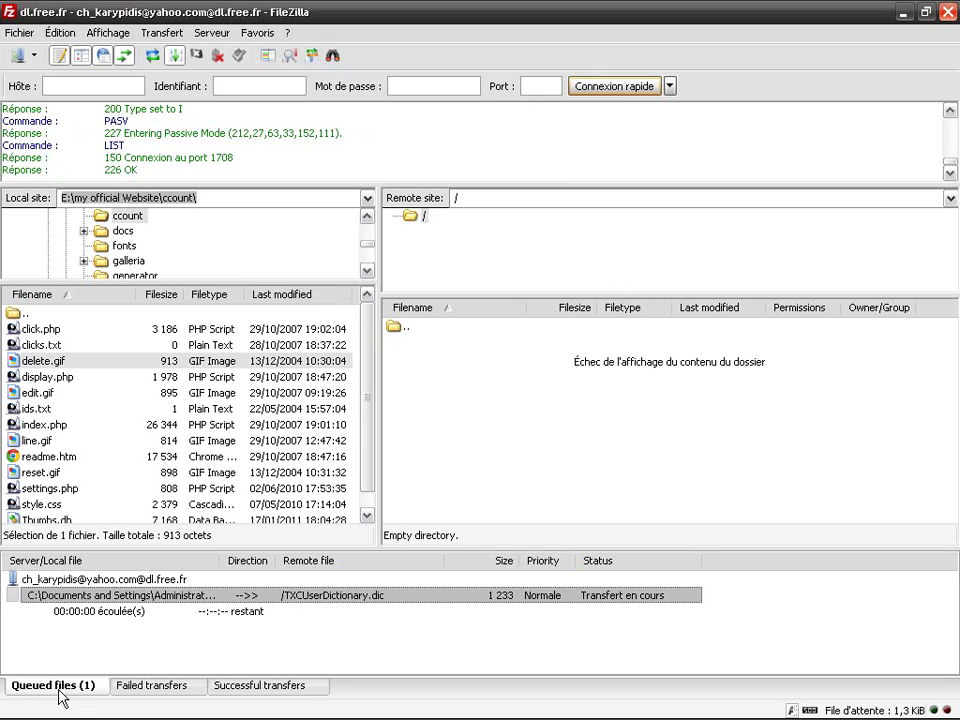
- Check the failed, queued and successful transfer lists for the TXCUserDictionary.dic upload
left_click(142, 690)
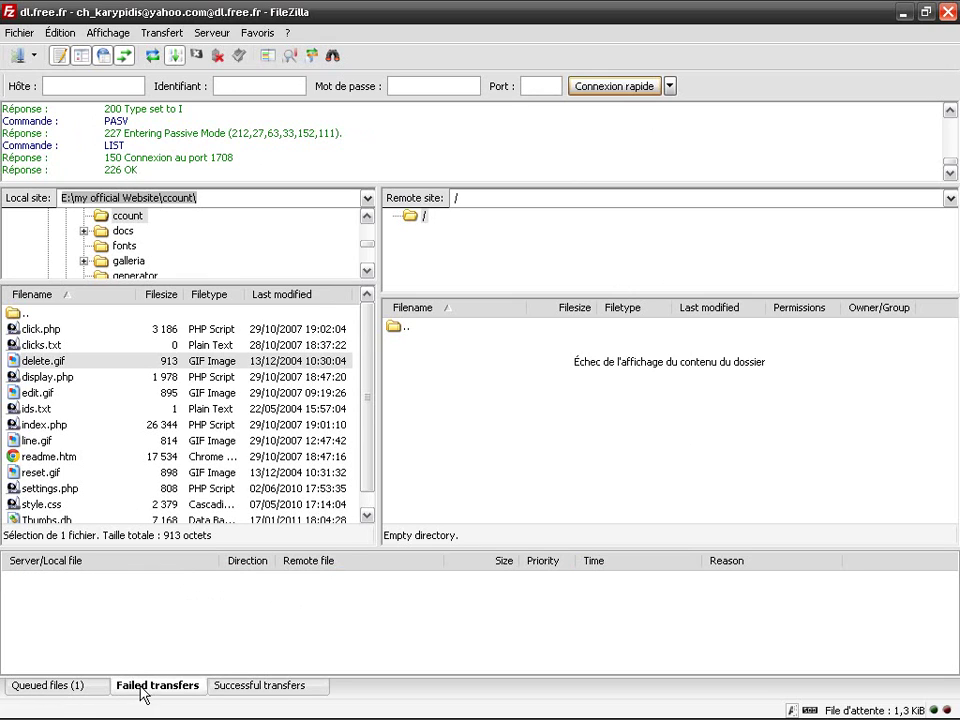
left_click(253, 689)
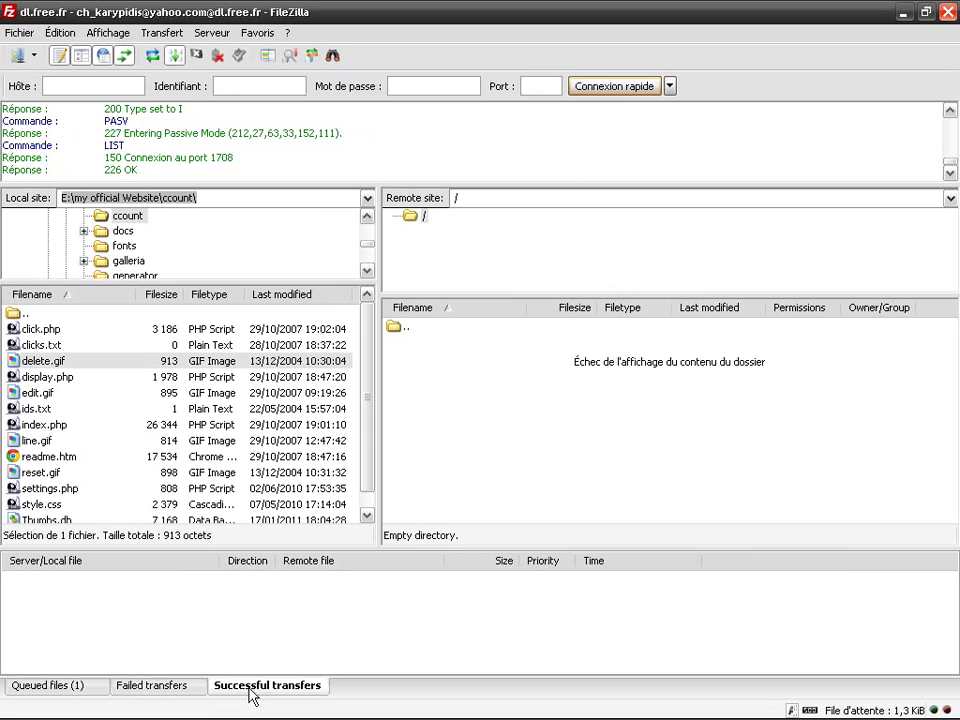
left_click(62, 690)
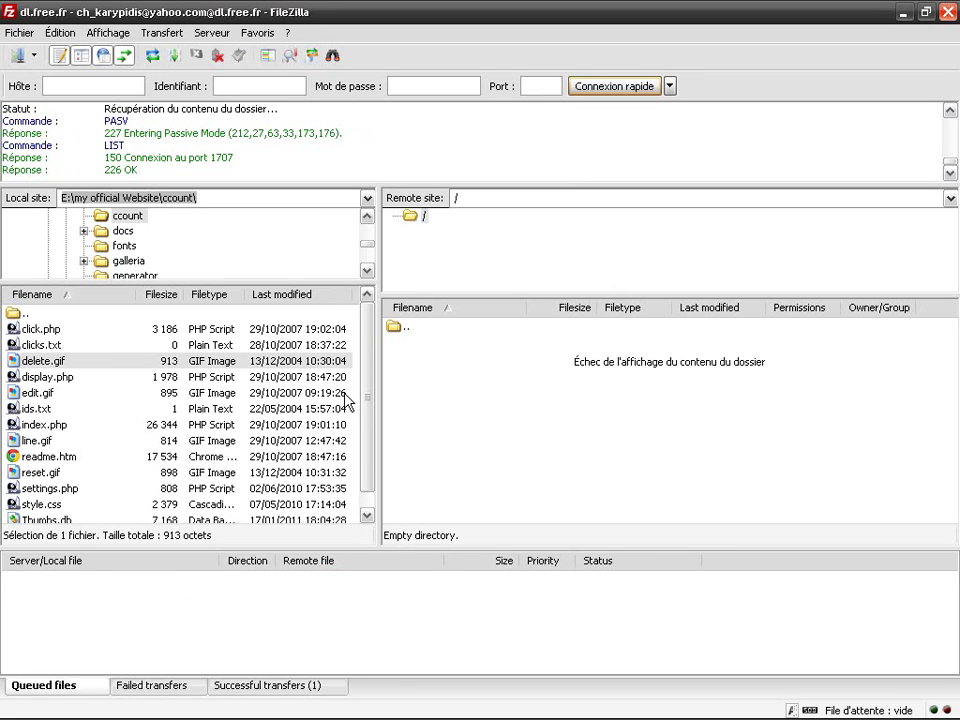
left_click(299, 687)
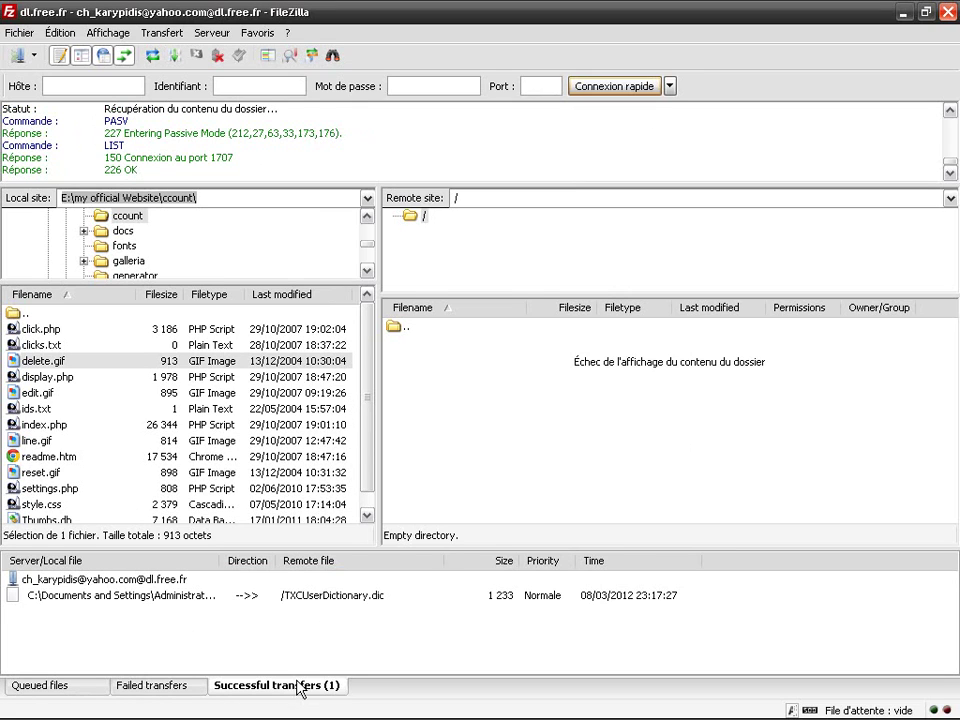
left_click(163, 596)
- Switch to Yahoo Mail in Chrome and open the newest dl.free.fr file notification in the inbox
mouse_move(435, 714)
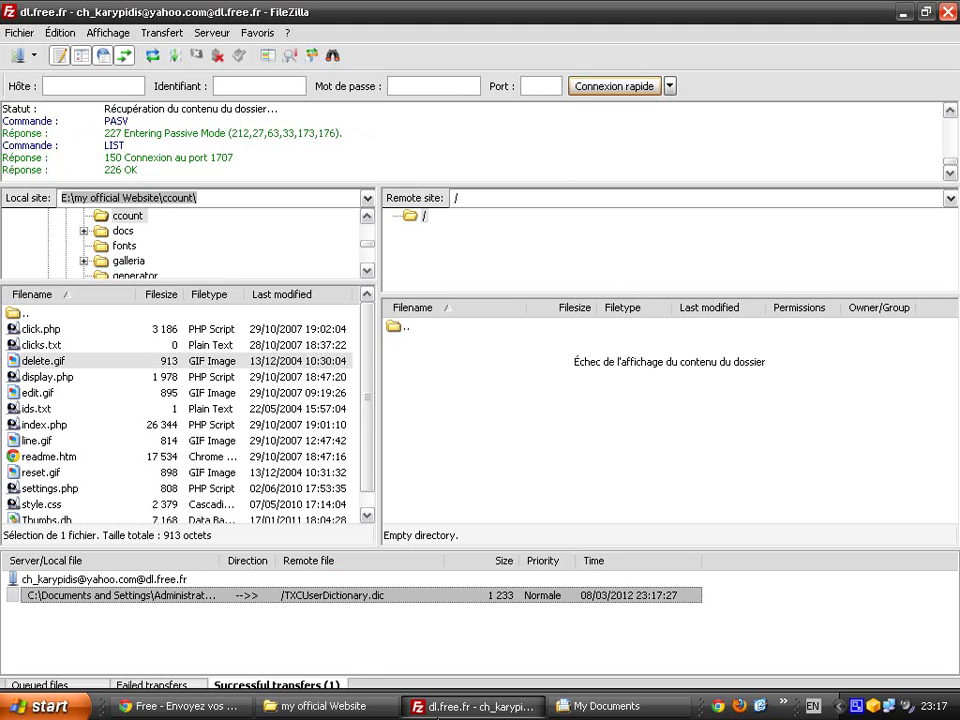
left_click(903, 12)
left_click(915, 40)
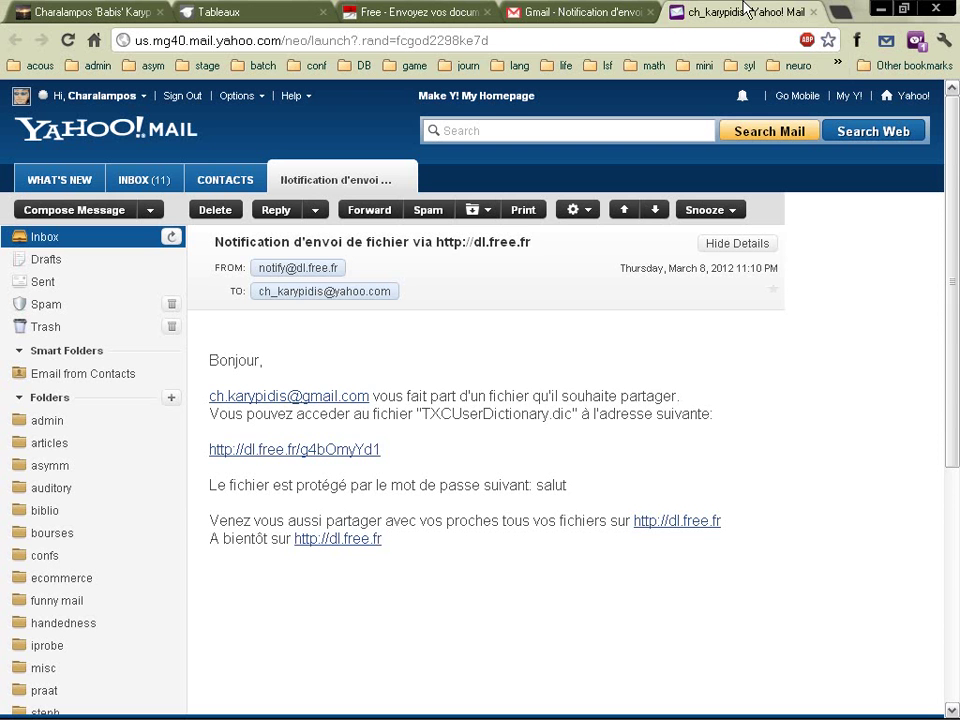
left_click(94, 245)
left_click(265, 258)
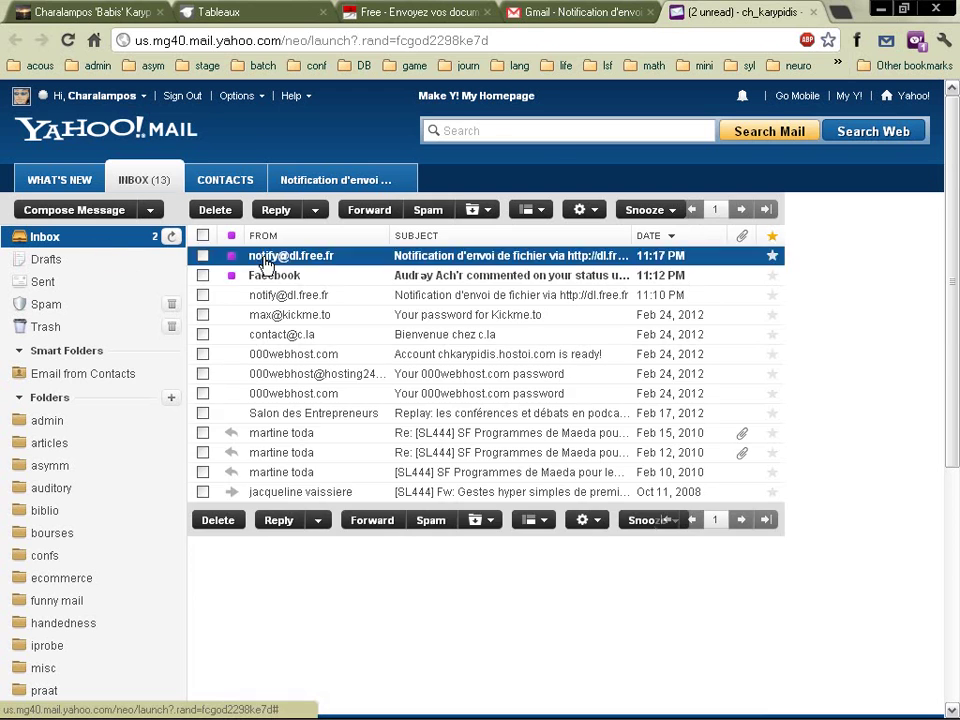
left_click(265, 258)
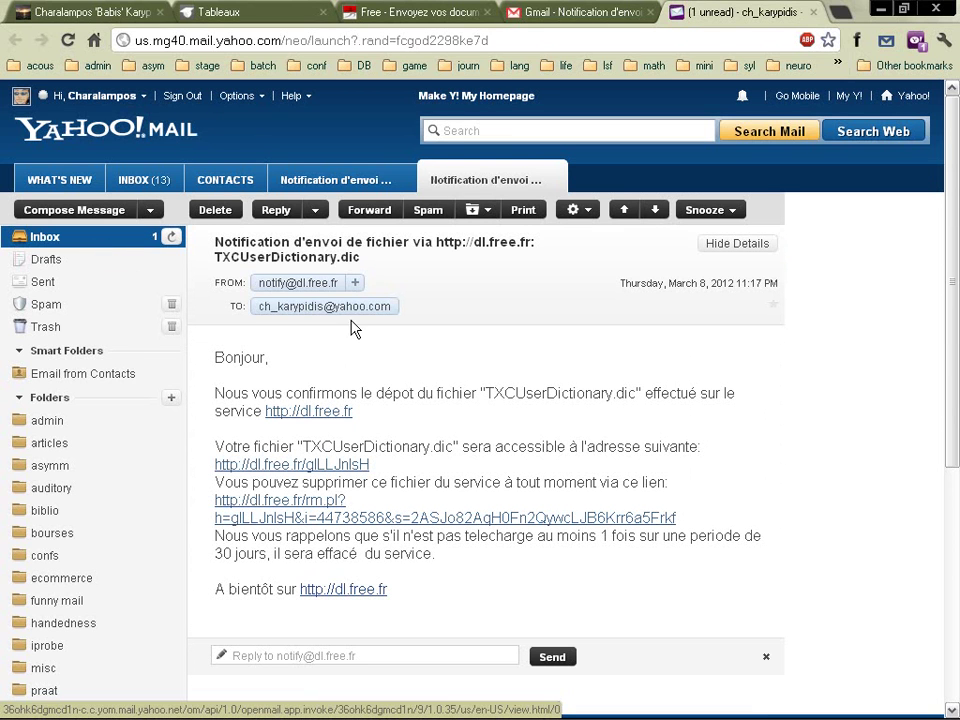
- Highlight the file's download link in the notification and start forwarding the message
triple_click(371, 447)
left_click(440, 448)
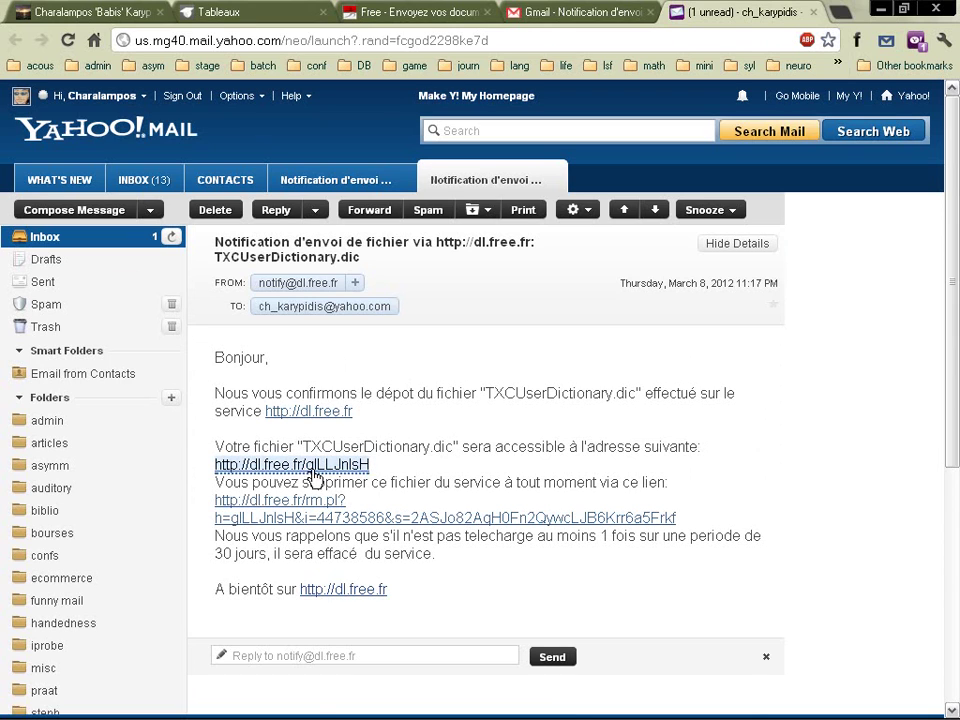
left_click_drag(381, 473, 220, 470)
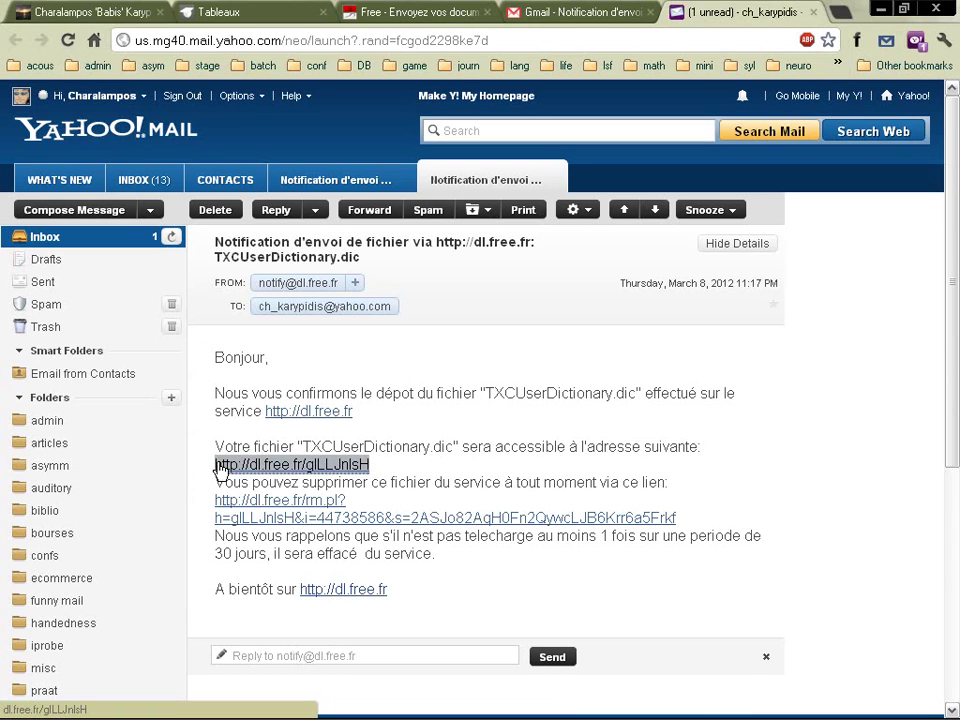
left_click(391, 462)
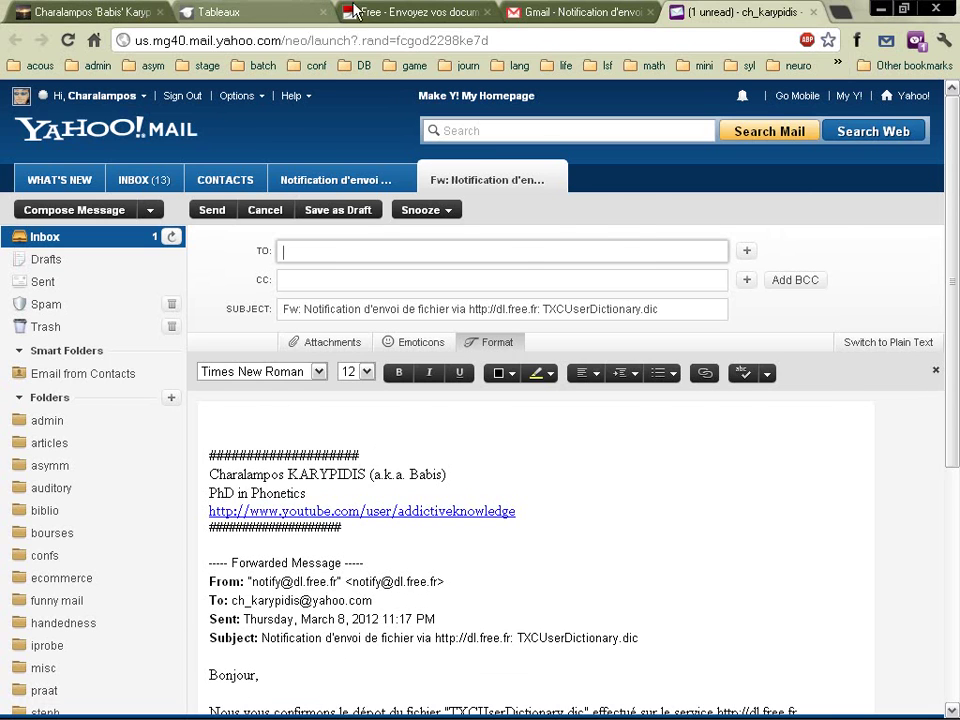
- Go back to the dl.free.fr upload form in its Chrome tab
left_click(420, 12)
left_click(15, 40)
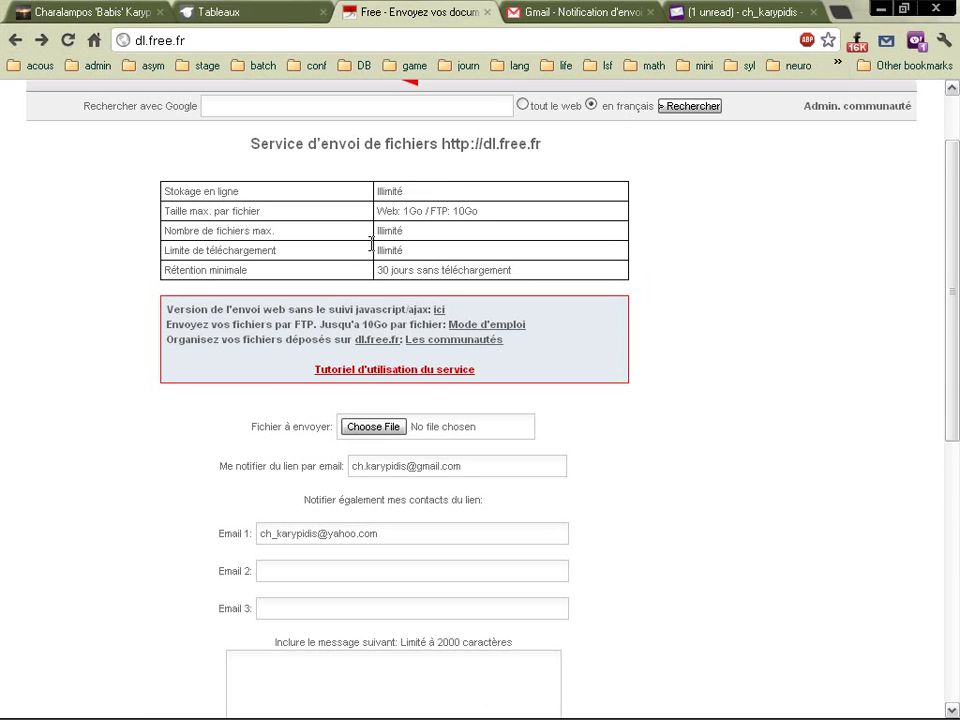
- Switch to FileZilla, disconnect from the server and connect to the dl.free.fr site again through the Site Manager
left_click(519, 712)
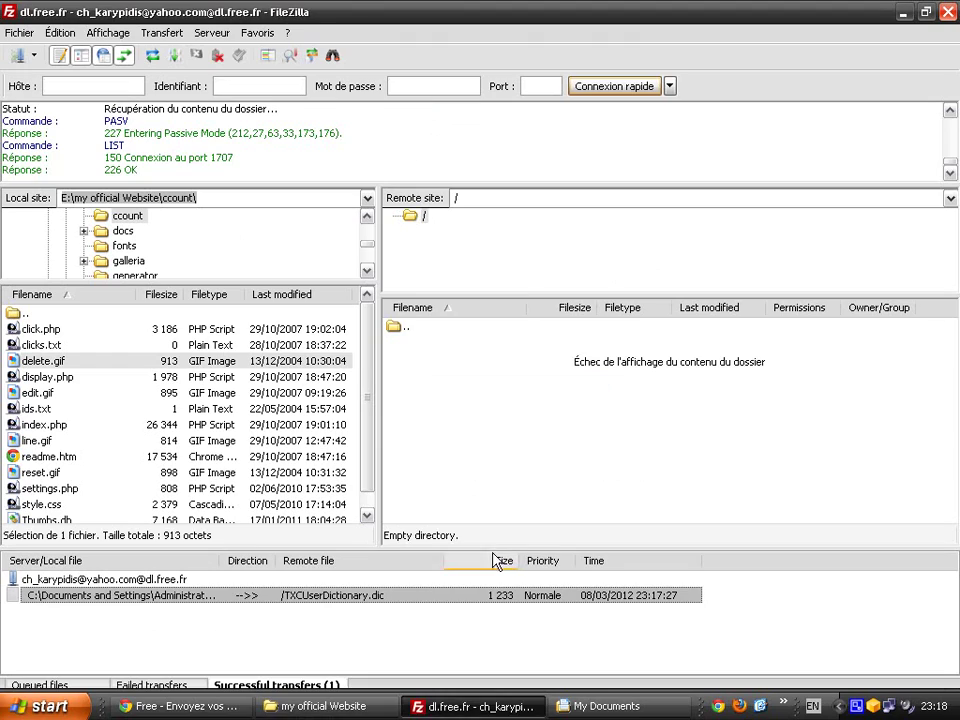
left_click(218, 55)
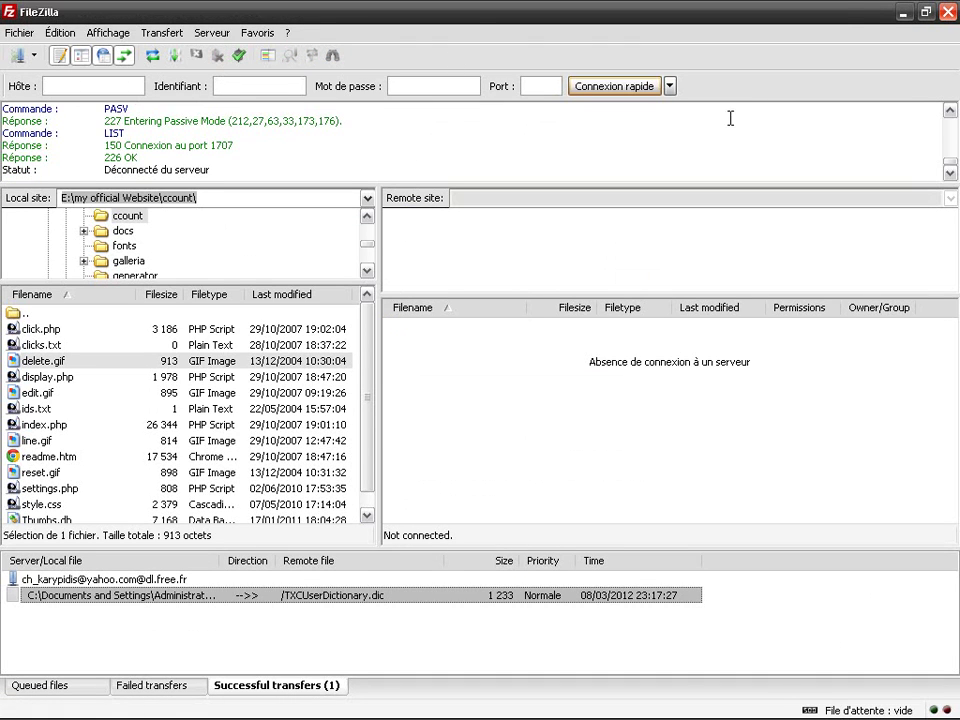
left_click(19, 33)
left_click(60, 50)
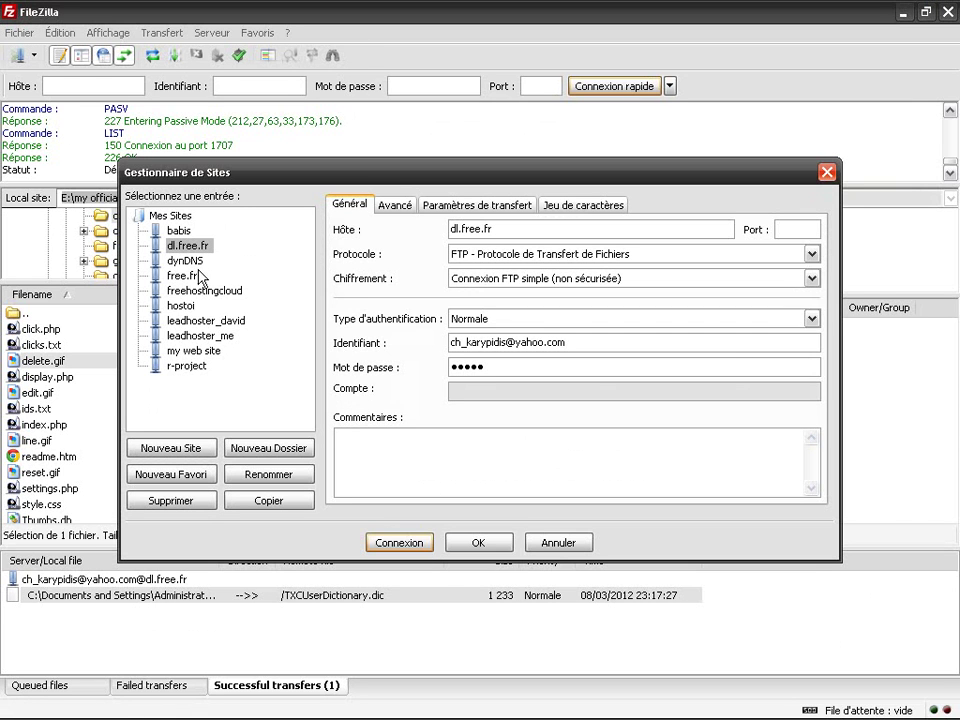
left_click(396, 542)
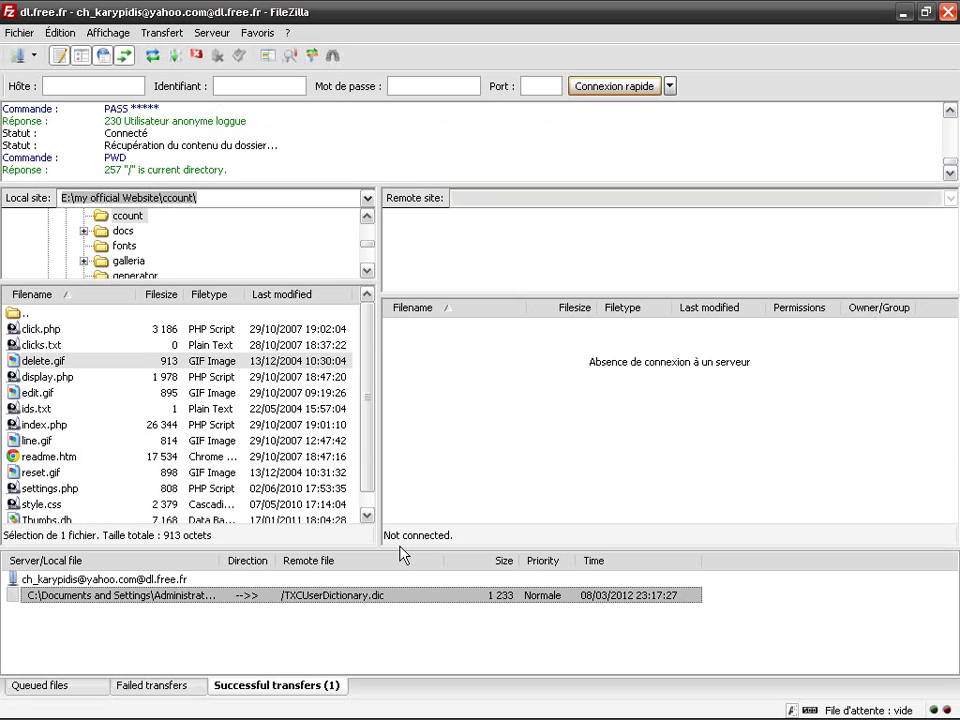
- Repeatedly cancel the running folder listing, disconnect from dl.free.fr and reconnect to the last used server
left_click(196, 56)
left_click(448, 424)
left_click(217, 56)
left_click(239, 56)
left_click(196, 56)
left_click(446, 424)
left_click(217, 56)
left_click(239, 56)
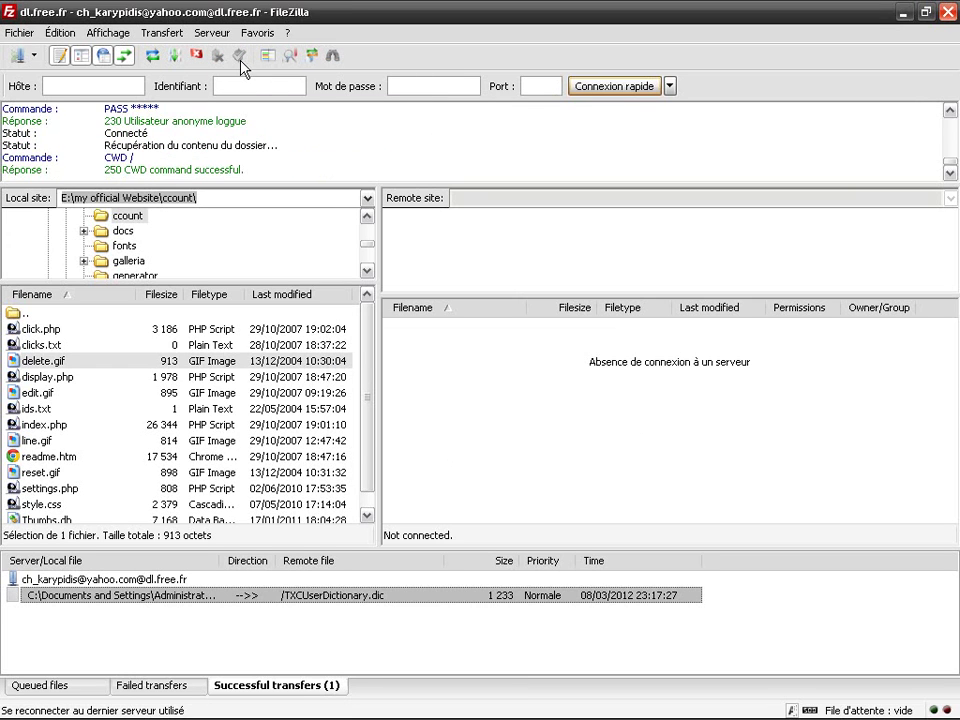
left_click(196, 56)
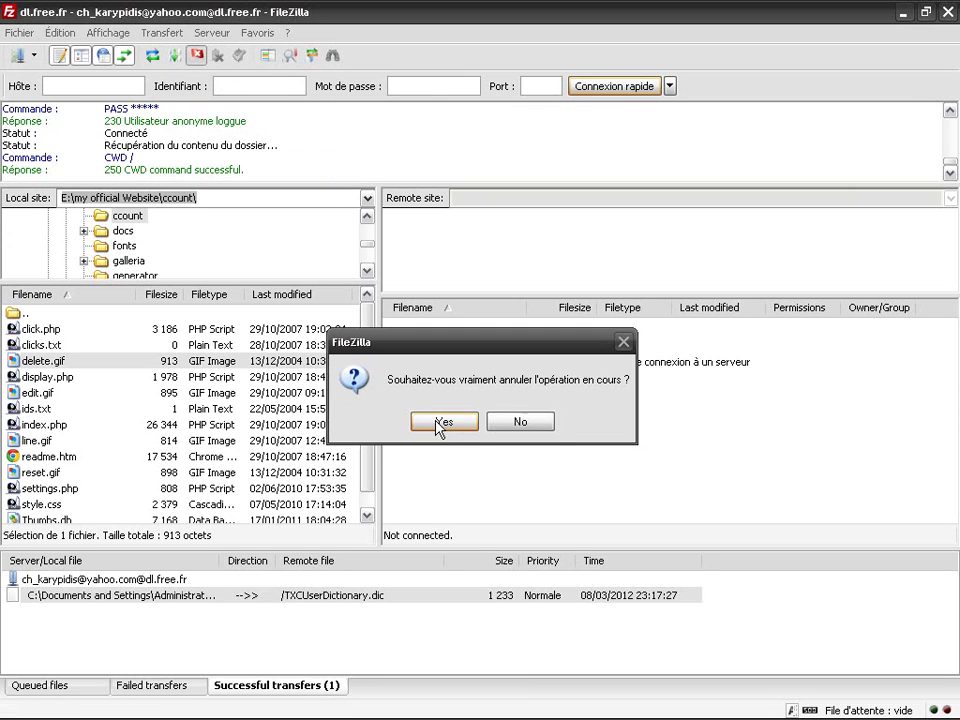
left_click(440, 424)
left_click(217, 56)
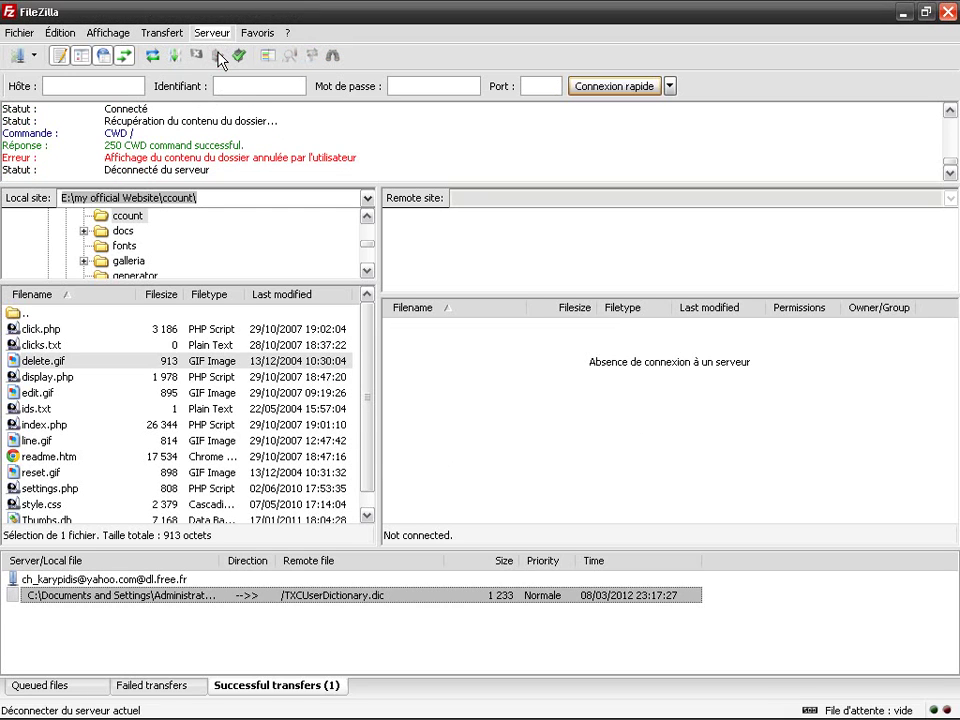
left_click(239, 56)
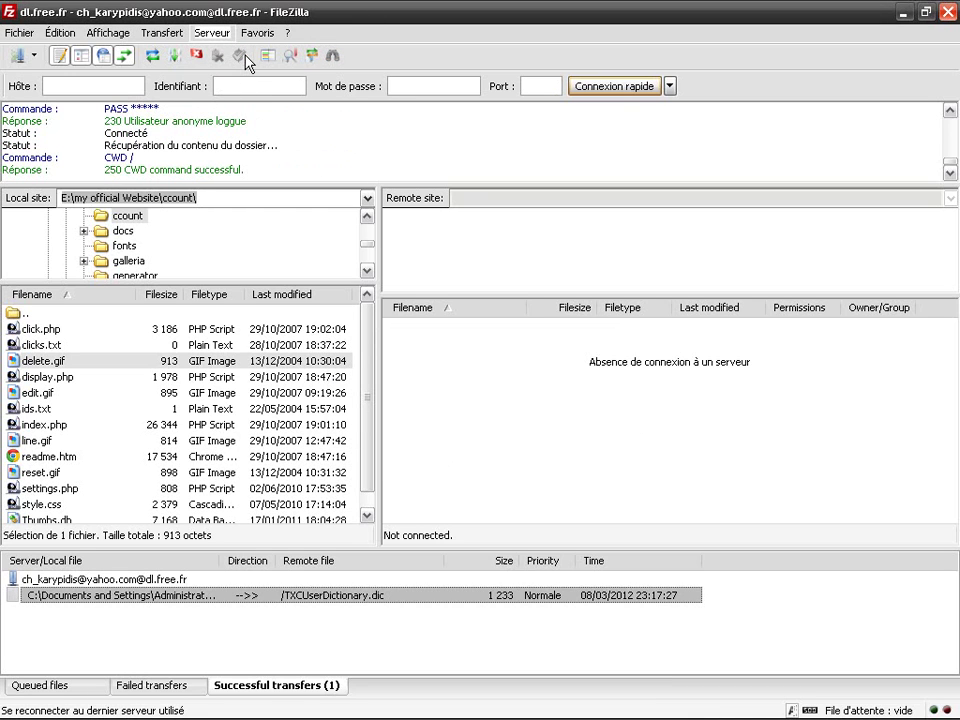